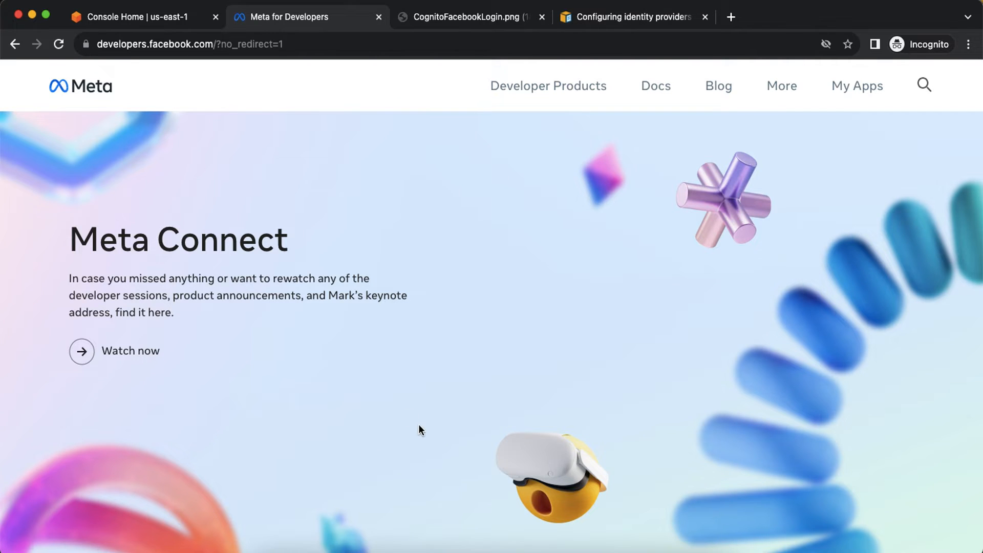
Leave the Meta developer site for Cognito from Console Home and start a new user pool.
{"action": "left_click", "coordinate": [442, 548]}
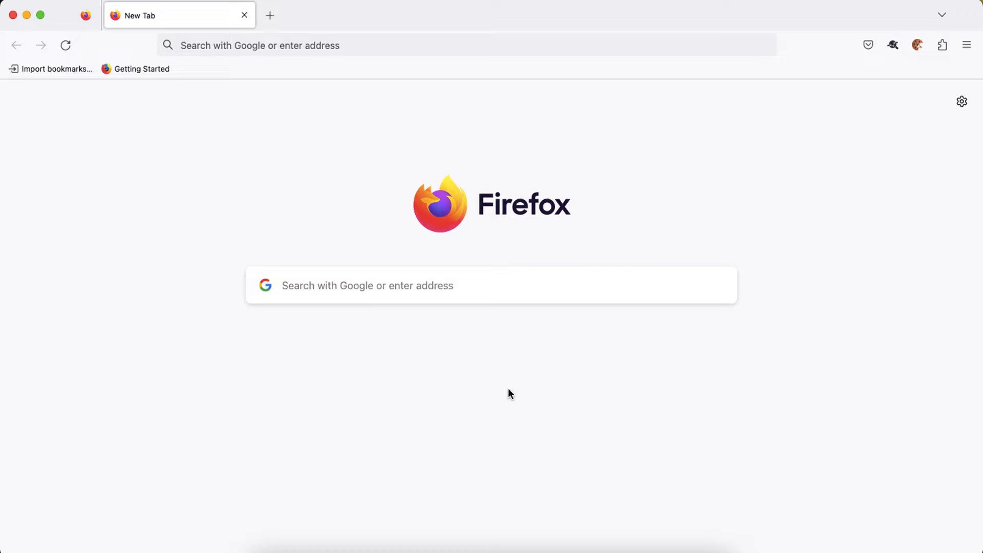
{"action": "left_click", "coordinate": [374, 546]}
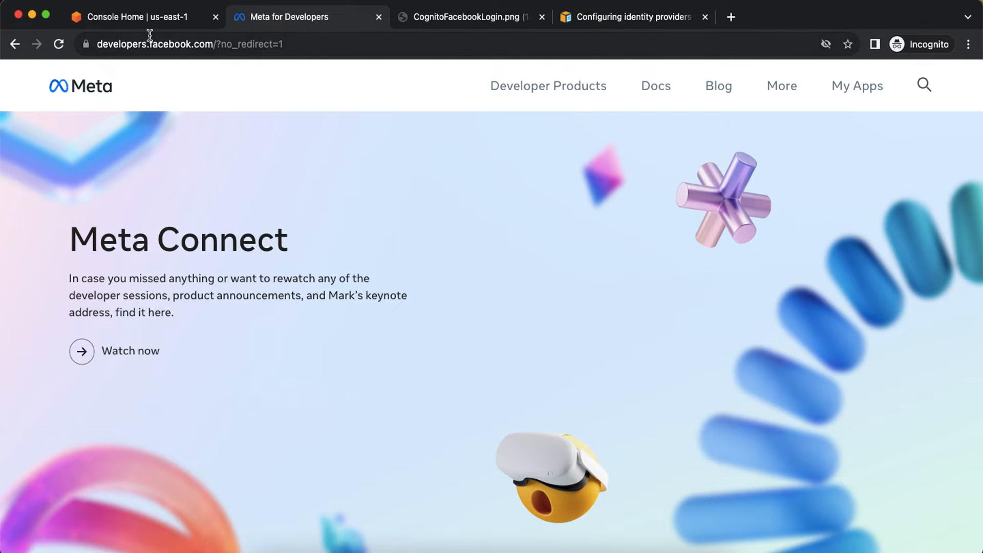
{"action": "left_click", "coordinate": [143, 21]}
{"action": "left_click", "coordinate": [97, 242]}
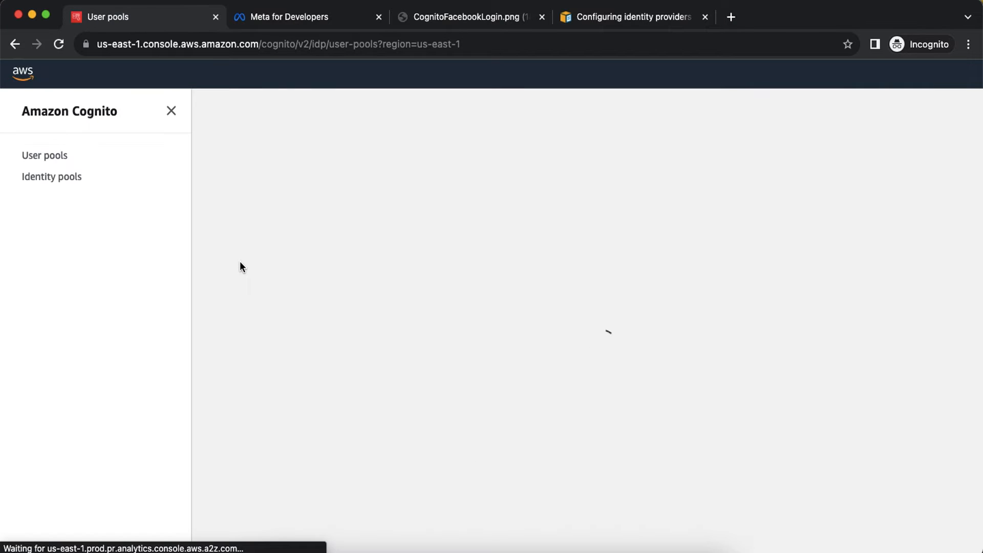
{"action": "left_click", "coordinate": [845, 298]}
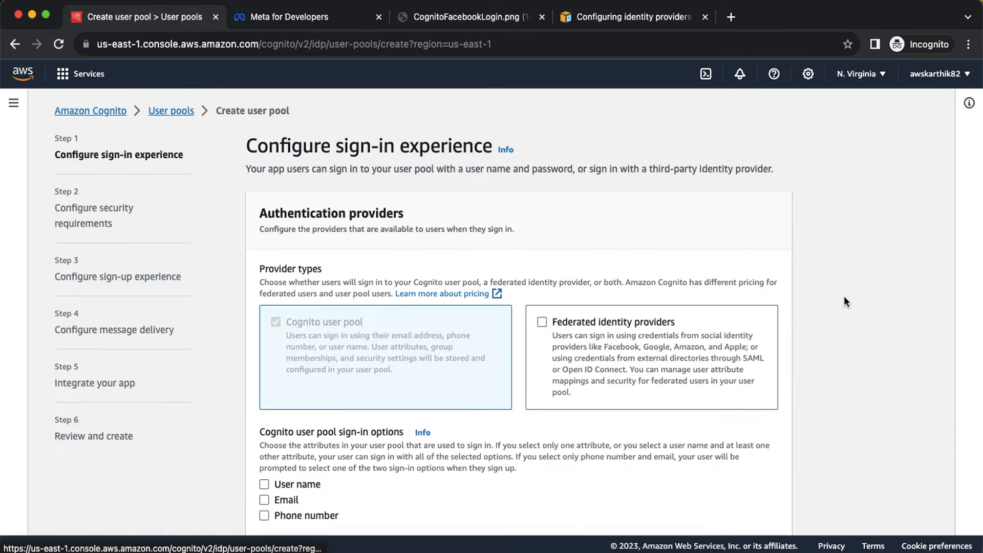
Make User name the only sign-in option, with email unchecked, and continue.
{"action": "scroll", "coordinate": [843, 297], "scroll_direction": "down", "scroll_amount": 3}
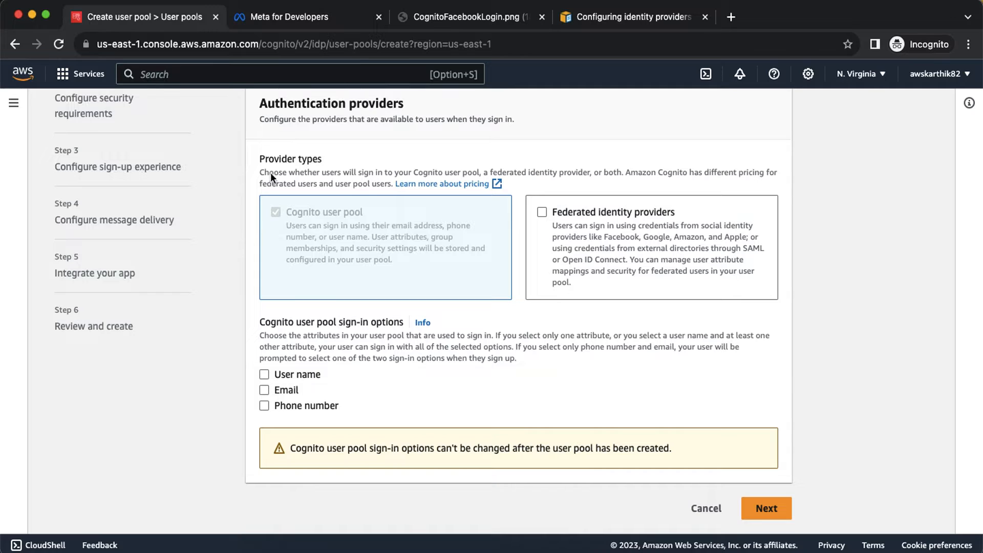
{"action": "left_click", "coordinate": [264, 390]}
{"action": "left_click", "coordinate": [269, 387]}
{"action": "left_click", "coordinate": [264, 375]}
{"action": "scroll", "coordinate": [512, 425], "scroll_direction": "down", "scroll_amount": 3}
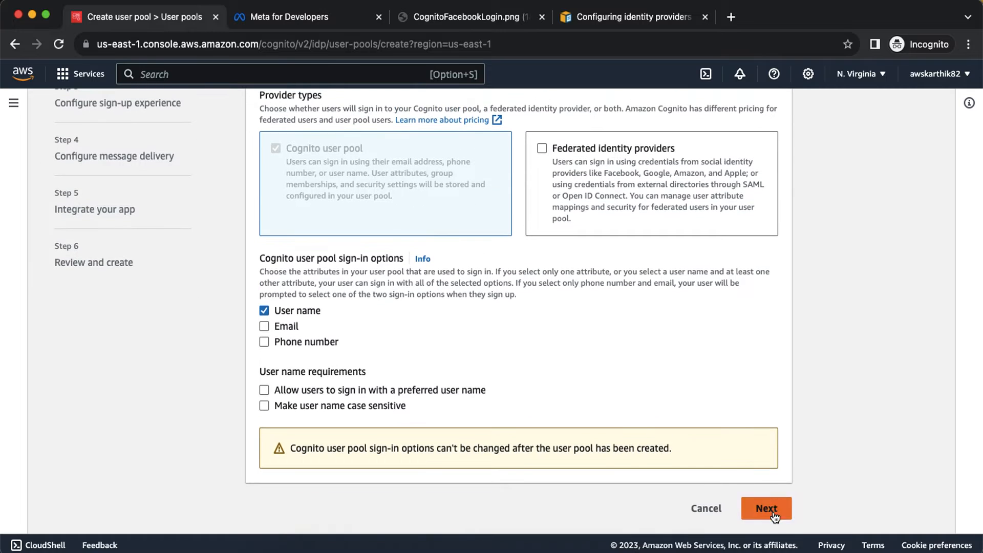
{"action": "left_click", "coordinate": [768, 510]}
Choose No MFA and disable self-service account recovery.
{"action": "scroll", "coordinate": [495, 328], "scroll_direction": "down", "scroll_amount": 3}
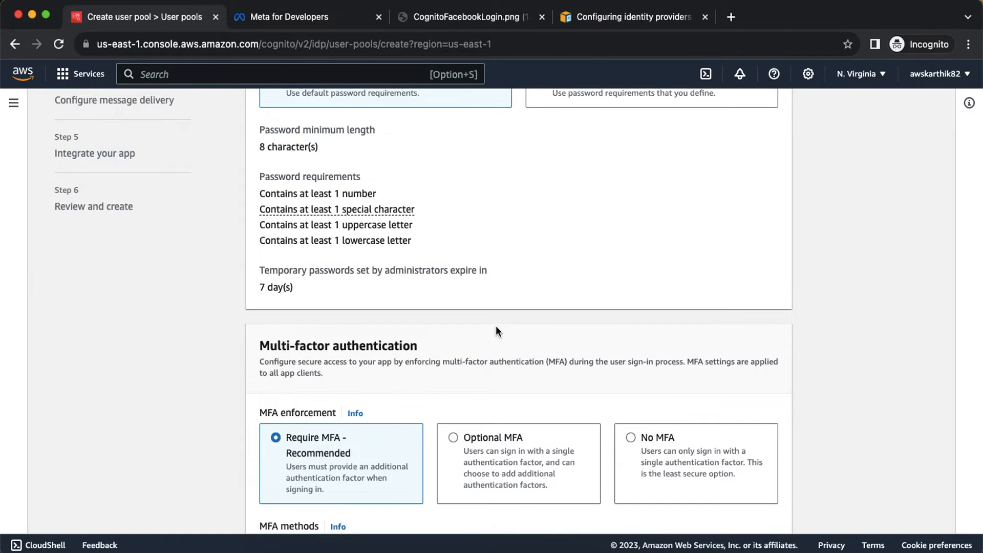
{"action": "scroll", "coordinate": [496, 327], "scroll_direction": "down", "scroll_amount": 5}
{"action": "left_click", "coordinate": [671, 196]}
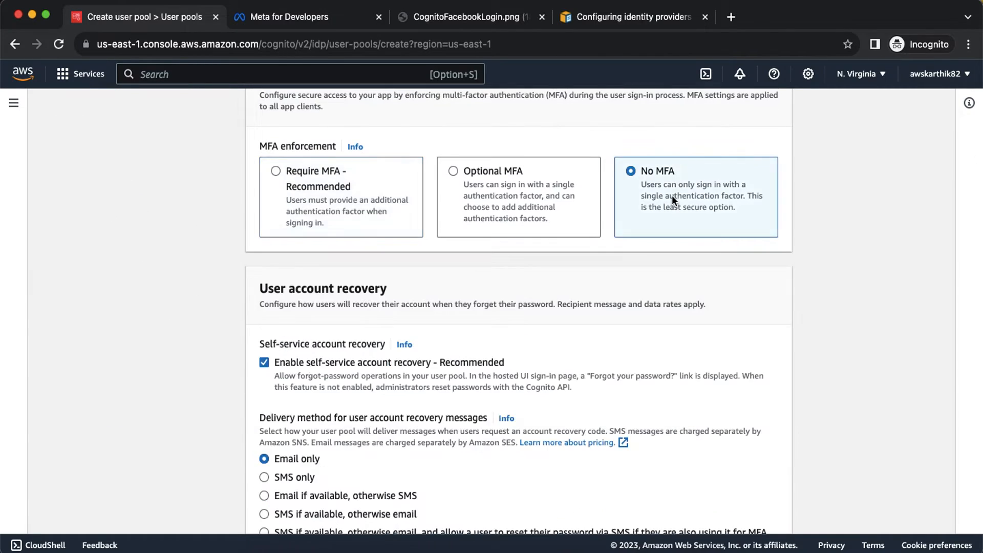
{"action": "left_click", "coordinate": [266, 363]}
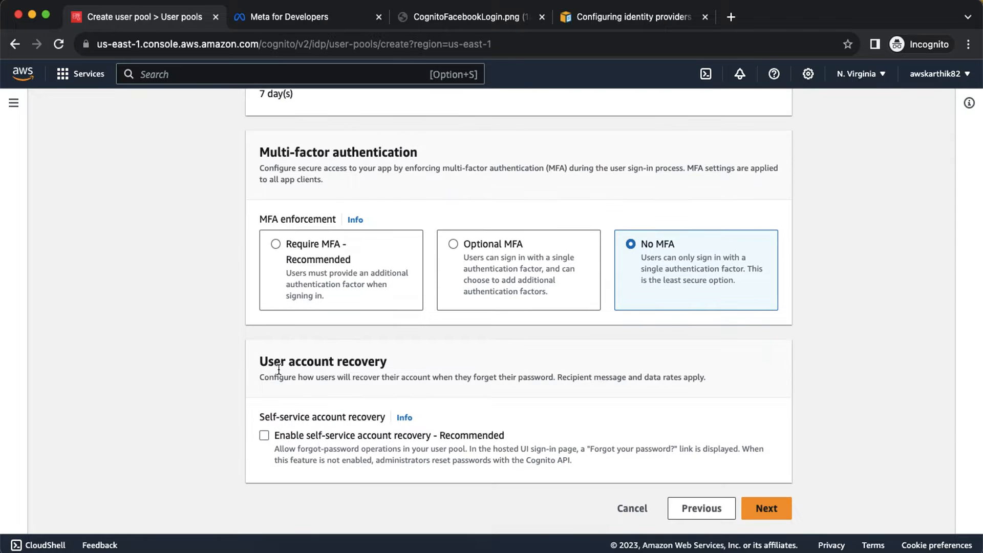
{"action": "left_click", "coordinate": [763, 510]}
Disable self-registration and Cognito's automatic verification messages.
{"action": "scroll", "coordinate": [594, 303], "scroll_direction": "down", "scroll_amount": 1}
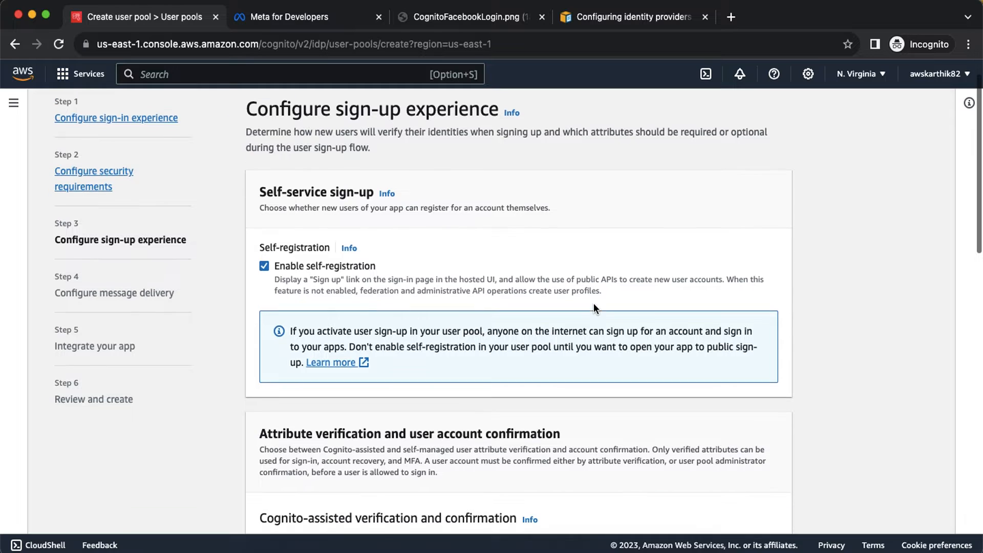
{"action": "left_click", "coordinate": [264, 264]}
{"action": "scroll", "coordinate": [404, 278], "scroll_direction": "down", "scroll_amount": 4}
{"action": "left_click", "coordinate": [264, 378]}
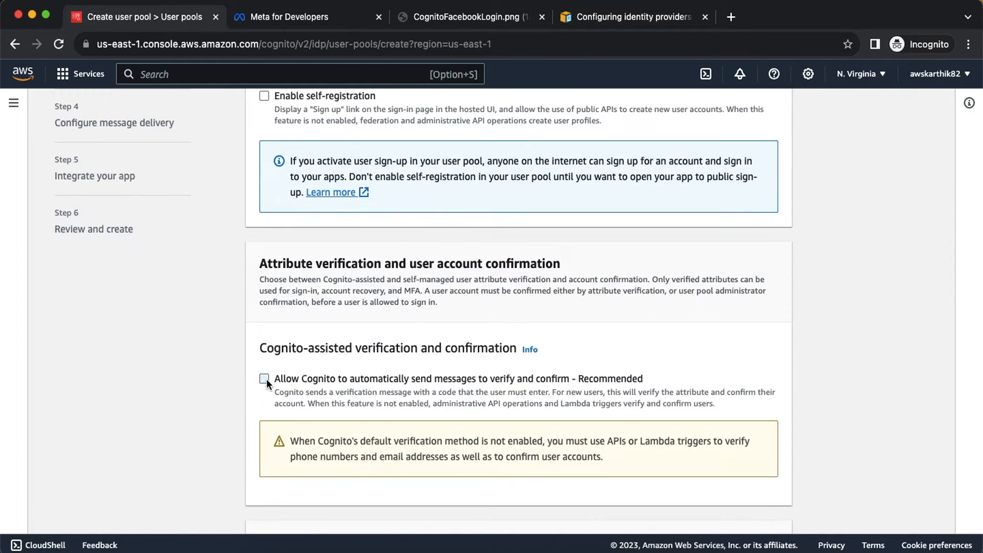
{"action": "scroll", "coordinate": [377, 368], "scroll_direction": "down", "scroll_amount": 6}
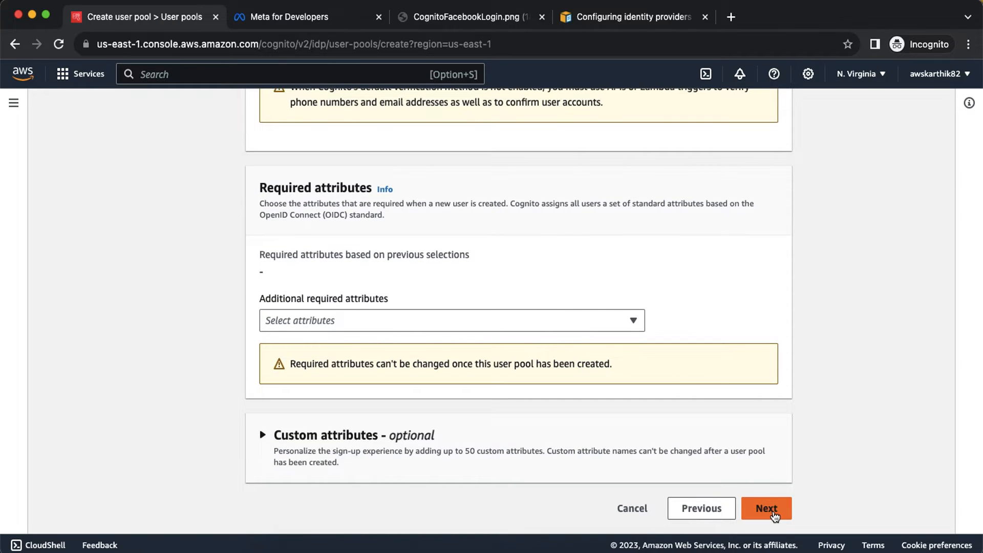
{"action": "left_click", "coordinate": [776, 518]}
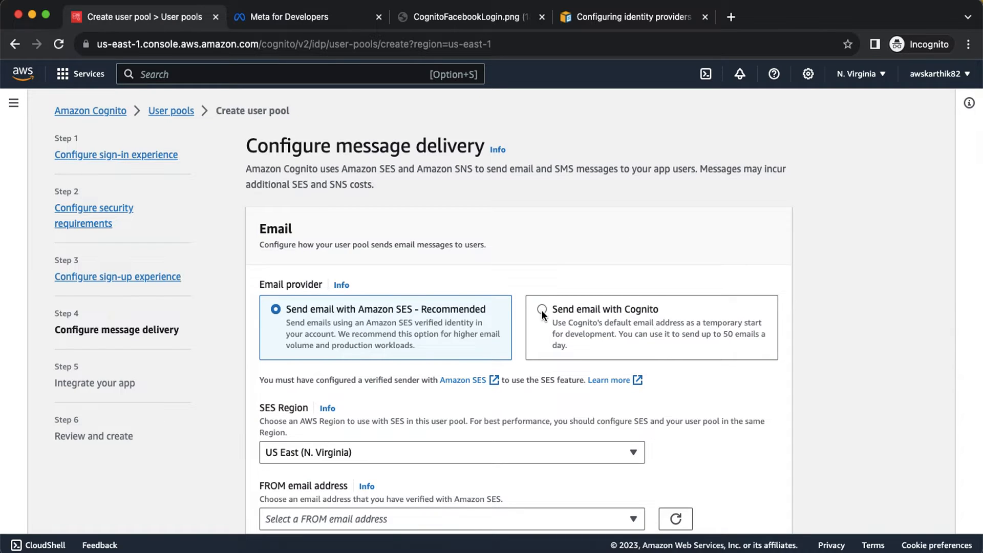
Choose Send email with Cognito for message delivery.
{"action": "left_click", "coordinate": [541, 310]}
{"action": "scroll", "coordinate": [663, 321], "scroll_direction": "down", "scroll_amount": 3}
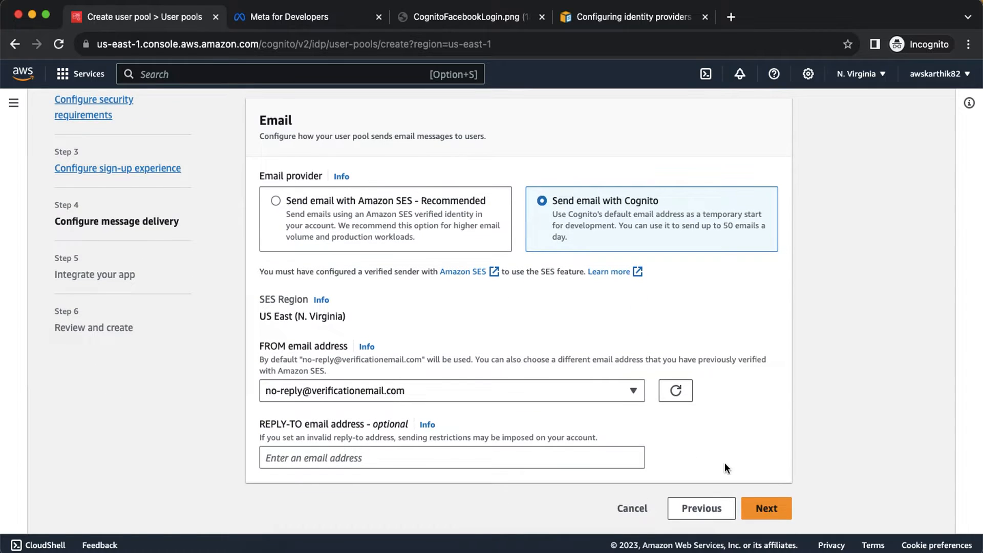
{"action": "left_click", "coordinate": [767, 507]}
{"action": "left_click", "coordinate": [345, 291]}
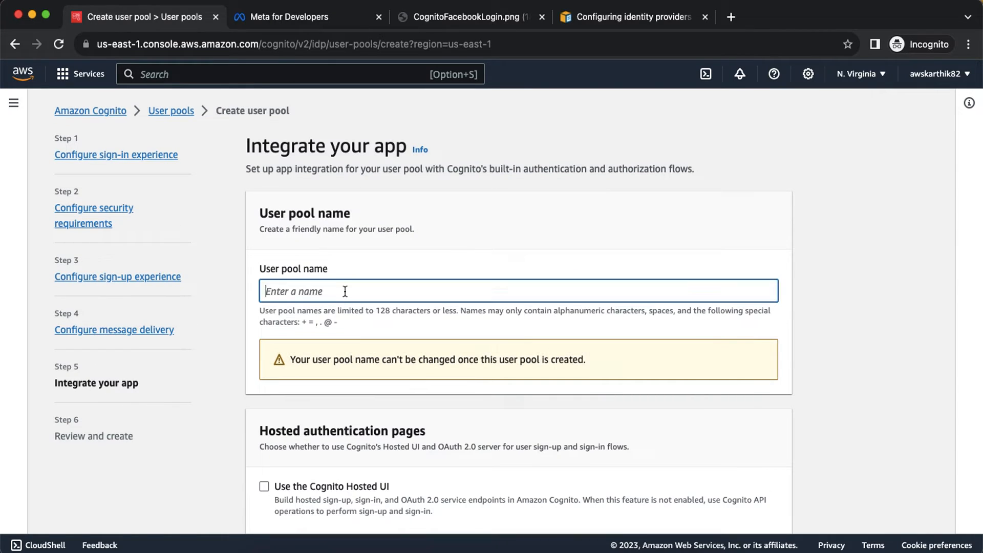
Name the user pool cupfb1 and enable the Cognito Hosted UI.
{"action": "type", "text": "cupfb1"}
{"action": "scroll", "coordinate": [491, 307], "scroll_direction": "down", "scroll_amount": 3}
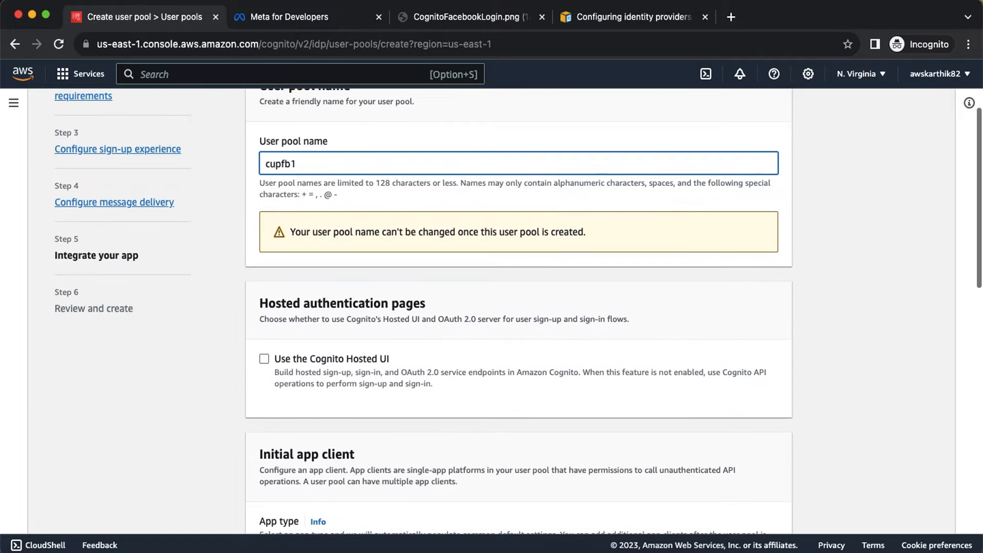
{"action": "left_click", "coordinate": [264, 359]}
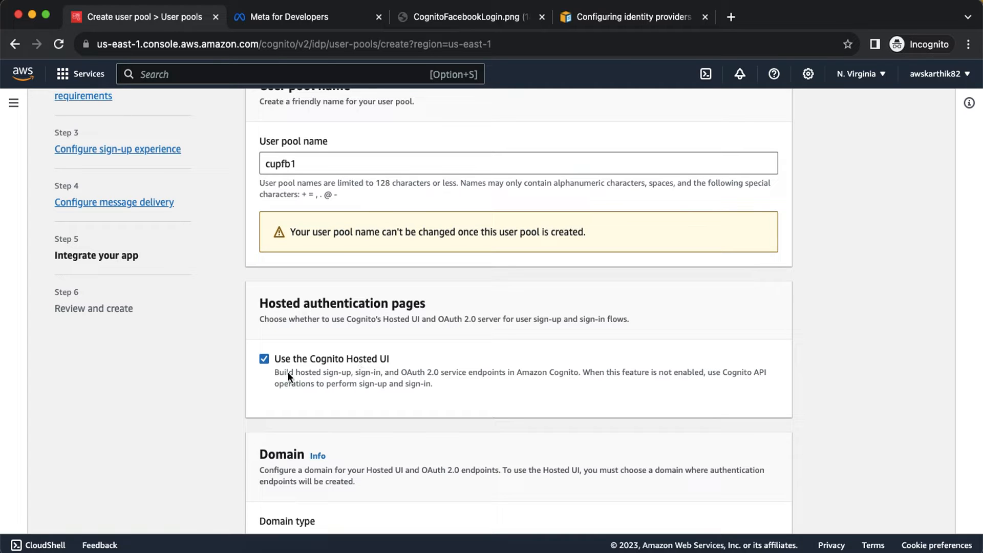
Enter cupfb1 as the Cognito domain prefix.
{"action": "scroll", "coordinate": [327, 358], "scroll_direction": "down", "scroll_amount": 5}
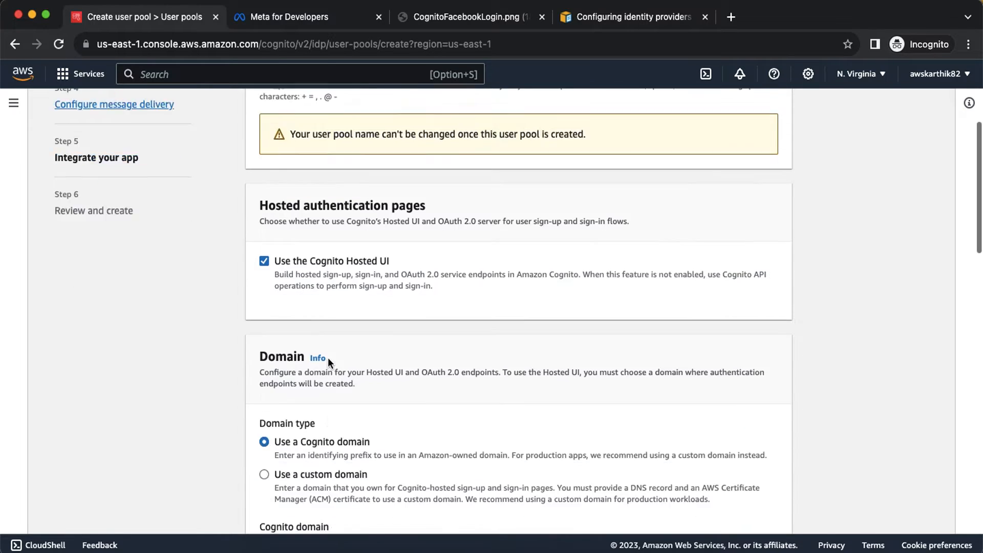
{"action": "left_click", "coordinate": [324, 410]}
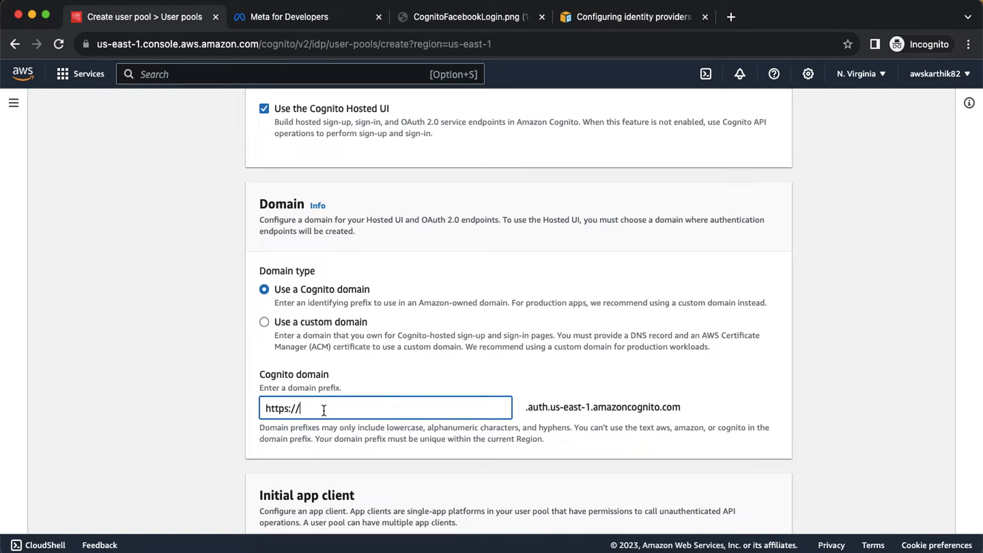
{"action": "type", "text": "cup"}
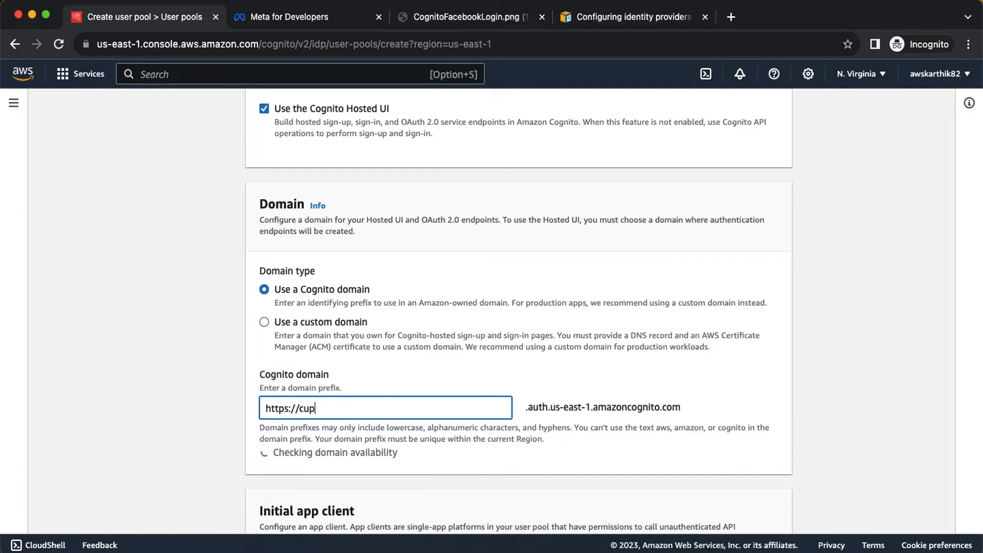
{"action": "type", "text": "fb1"}
{"action": "scroll", "coordinate": [519, 307], "scroll_direction": "down", "scroll_amount": 1}
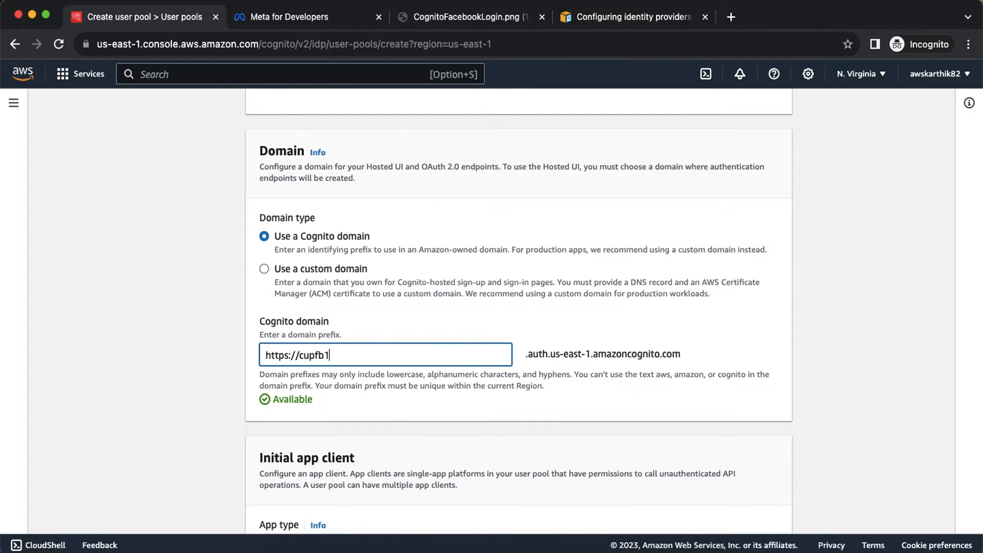
{"action": "scroll", "coordinate": [519, 307], "scroll_direction": "down", "scroll_amount": 2}
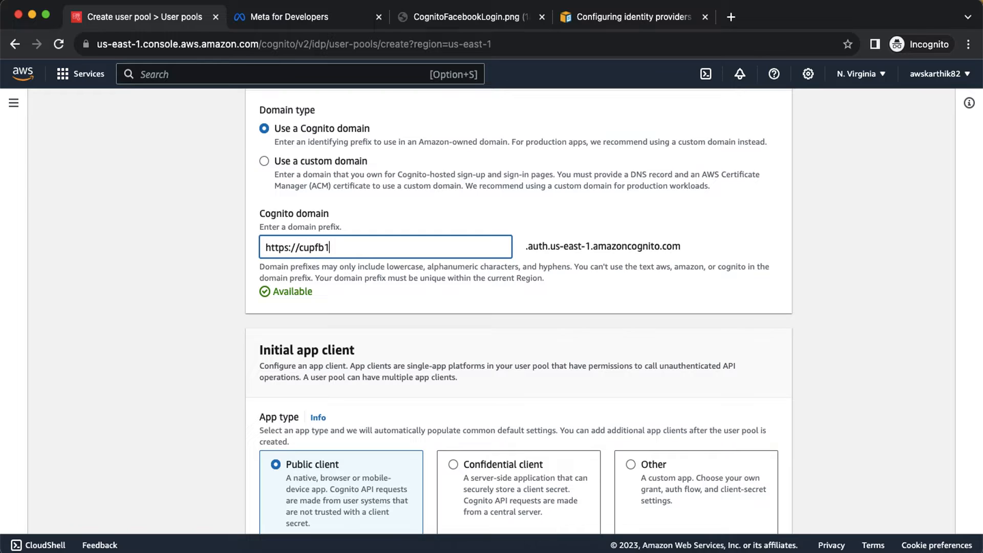
{"action": "scroll", "coordinate": [318, 214], "scroll_direction": "down", "scroll_amount": 2}
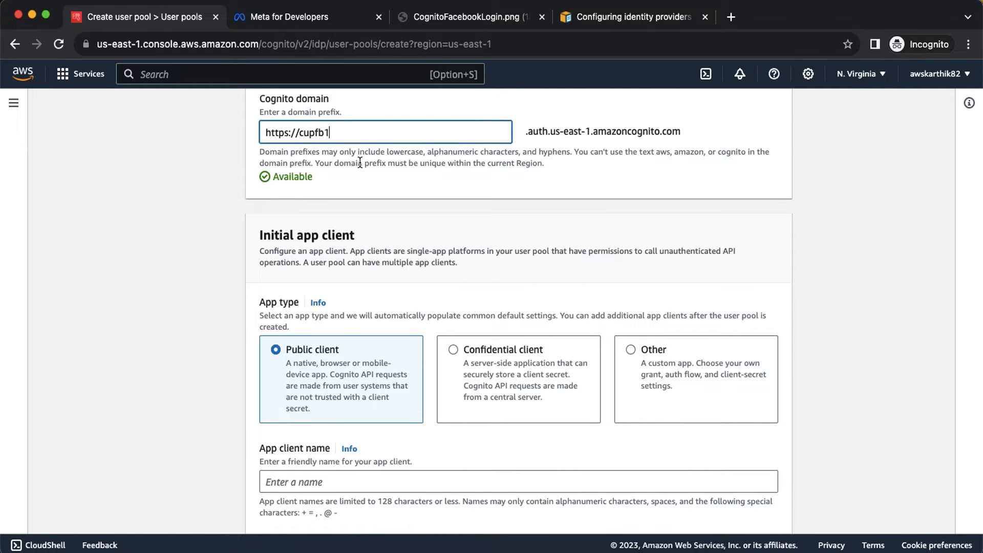
{"action": "scroll", "coordinate": [360, 163], "scroll_direction": "down", "scroll_amount": 4}
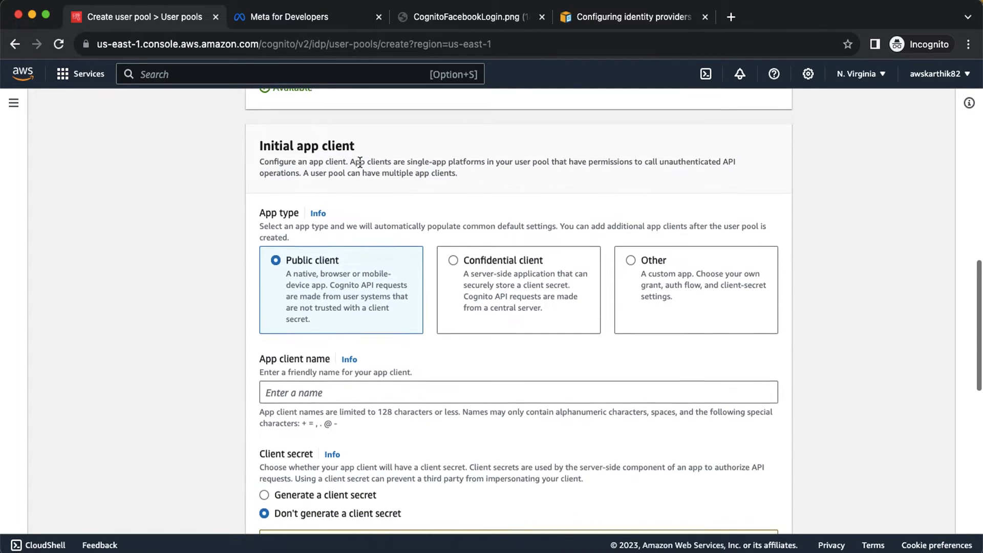
Name the app client fbclient, generate a client secret, and set callback URL example.com.
{"action": "left_click", "coordinate": [317, 313]}
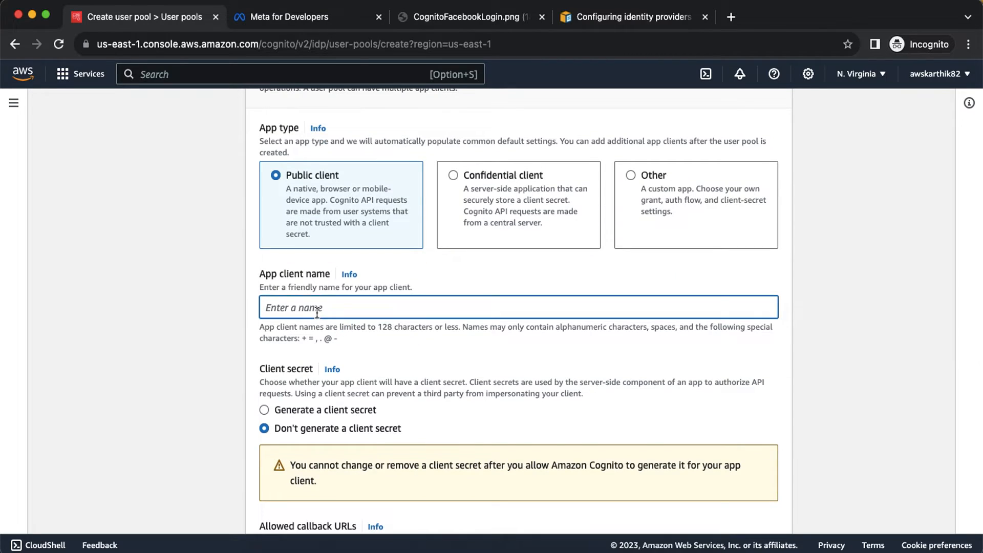
{"action": "type", "text": "fbclient"}
{"action": "scroll", "coordinate": [281, 354], "scroll_direction": "down", "scroll_amount": 1}
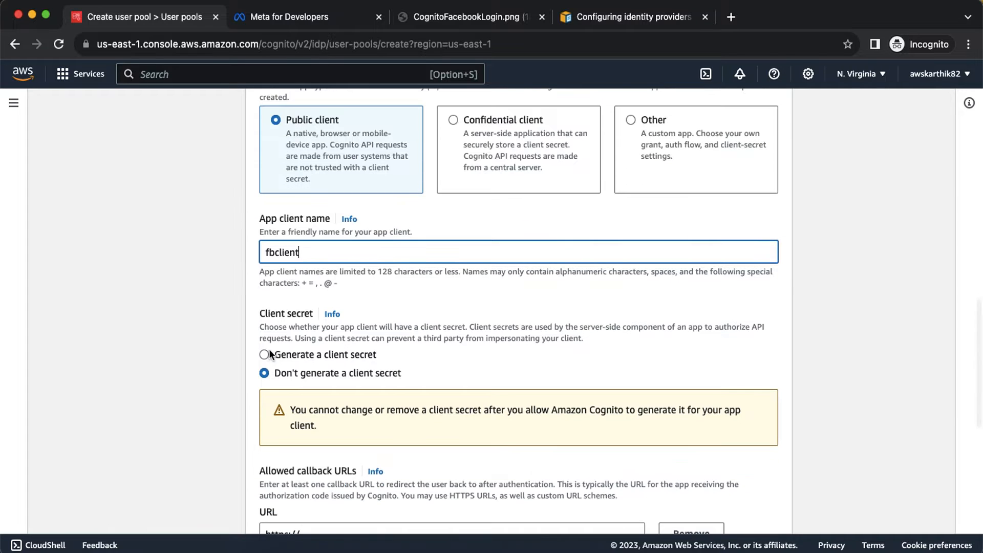
{"action": "left_click", "coordinate": [355, 355]}
{"action": "scroll", "coordinate": [416, 353], "scroll_direction": "down", "scroll_amount": 3}
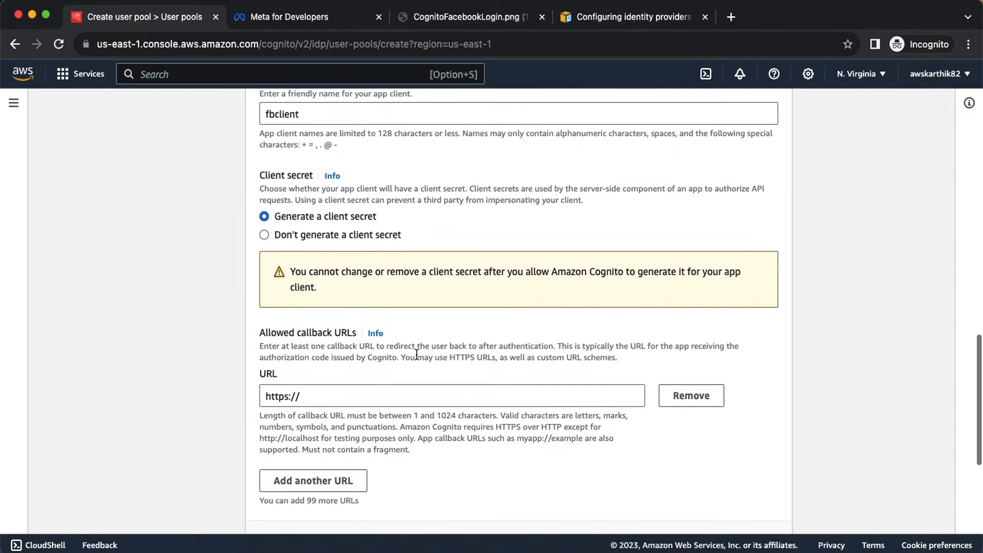
{"action": "left_click", "coordinate": [339, 394]}
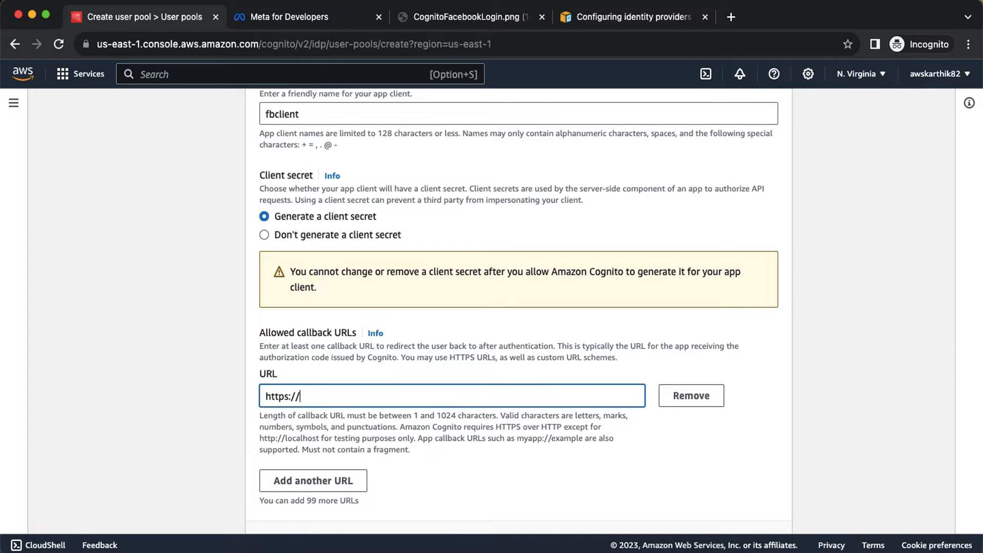
{"action": "type", "text": "example.com"}
Set the OIDC scopes to OpenID, Email and Profile, dropping Phone.
{"action": "scroll", "coordinate": [737, 361], "scroll_direction": "down", "scroll_amount": 3}
{"action": "scroll", "coordinate": [737, 360], "scroll_direction": "down", "scroll_amount": 3}
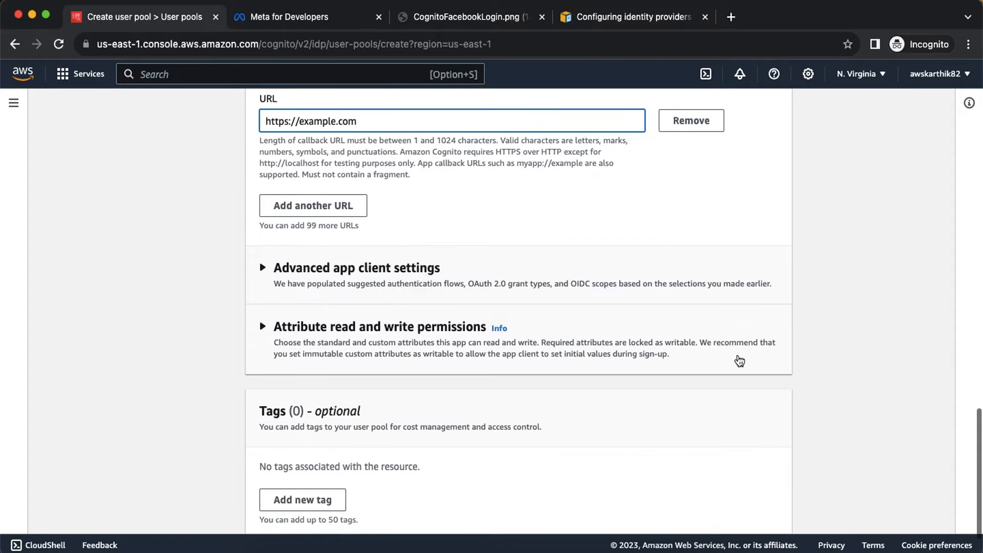
{"action": "left_click", "coordinate": [435, 284]}
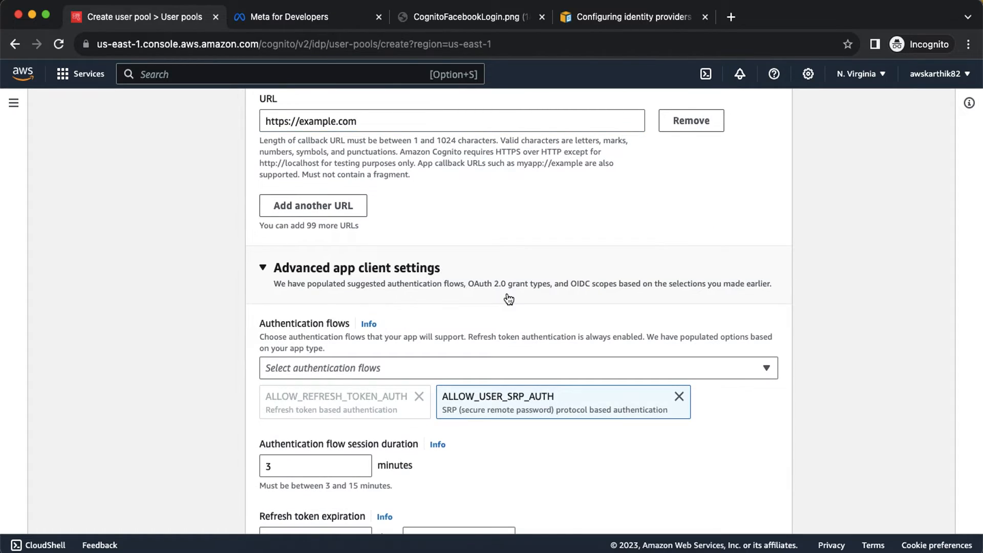
{"action": "scroll", "coordinate": [508, 299], "scroll_direction": "down", "scroll_amount": 15}
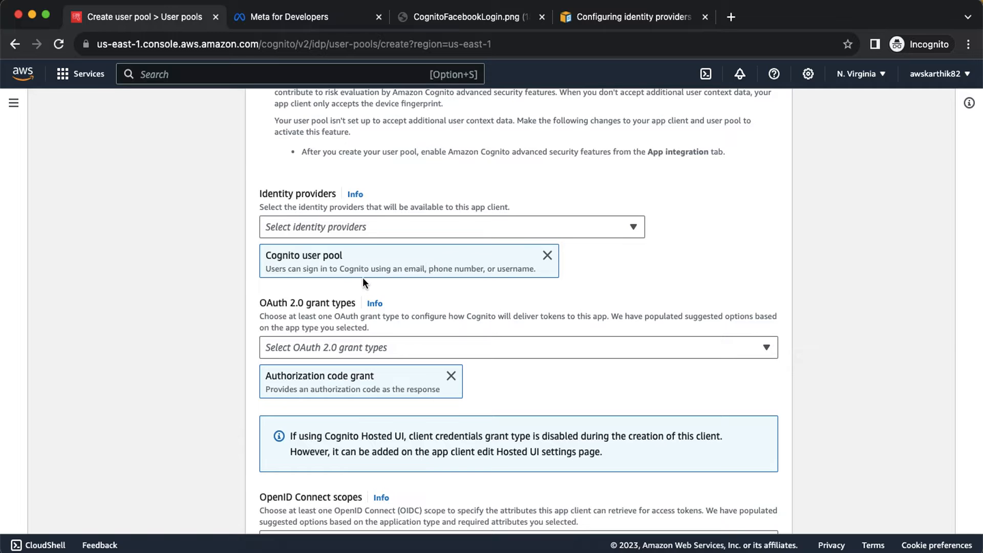
{"action": "scroll", "coordinate": [530, 319], "scroll_direction": "down", "scroll_amount": 1}
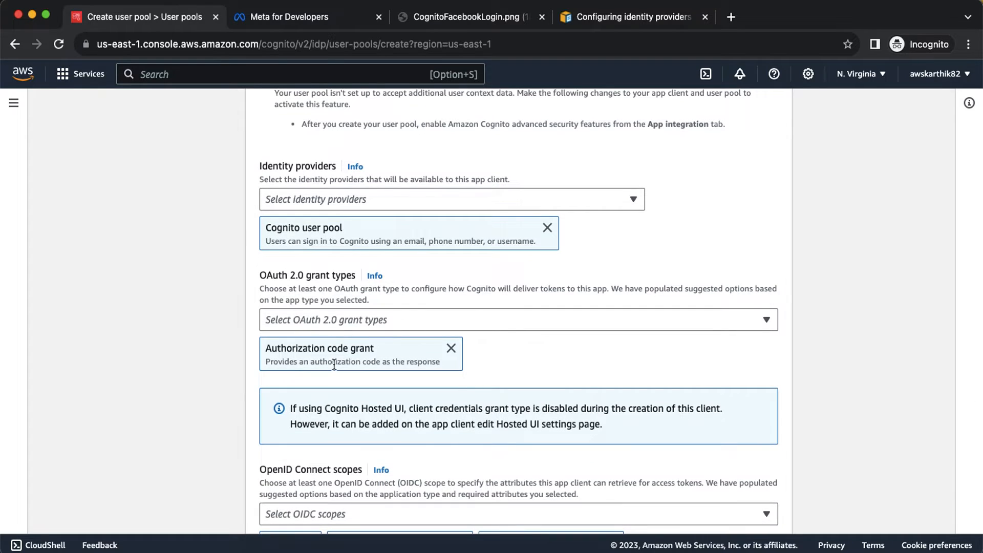
{"action": "scroll", "coordinate": [334, 363], "scroll_direction": "down", "scroll_amount": 5}
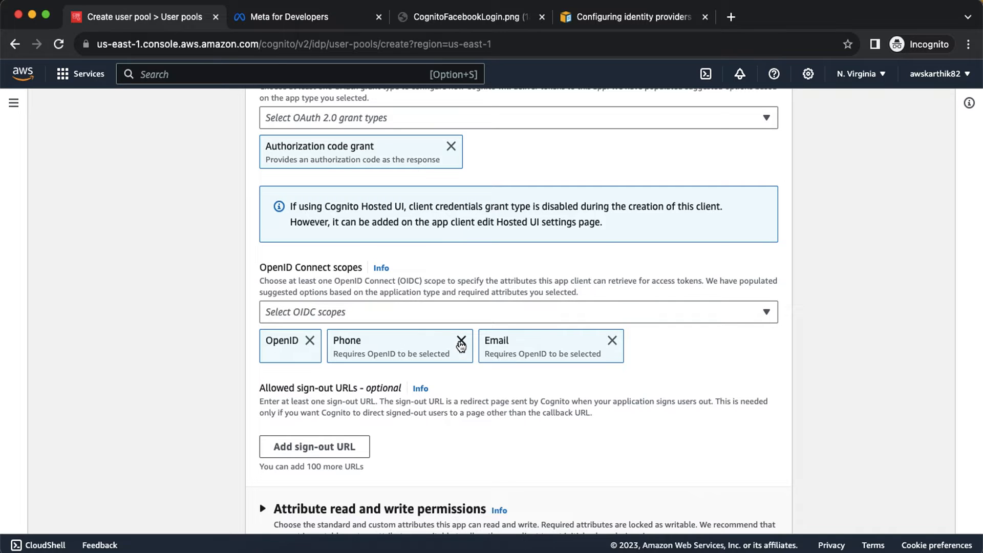
{"action": "left_click", "coordinate": [461, 341]}
{"action": "left_click", "coordinate": [414, 310]}
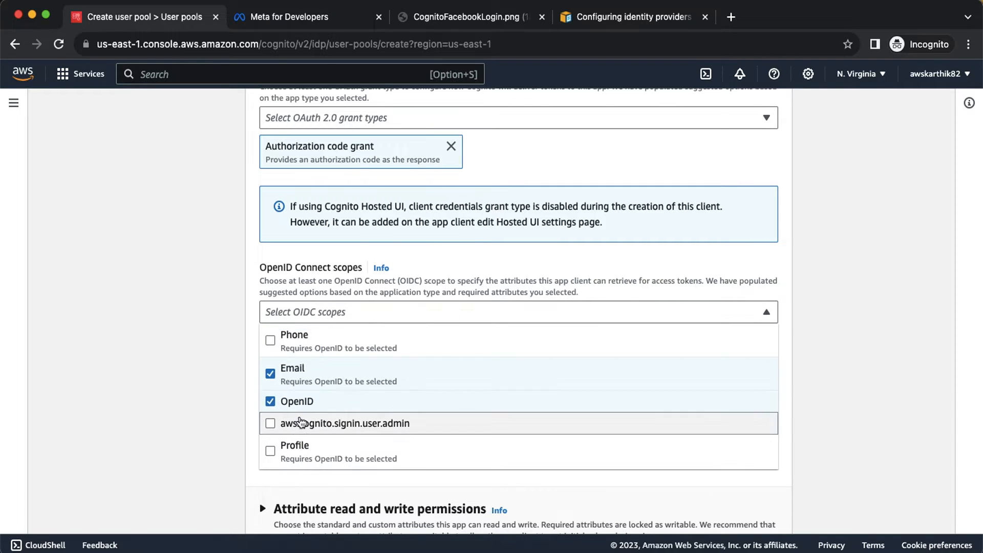
{"action": "left_click", "coordinate": [297, 447]}
{"action": "left_click", "coordinate": [848, 372]}
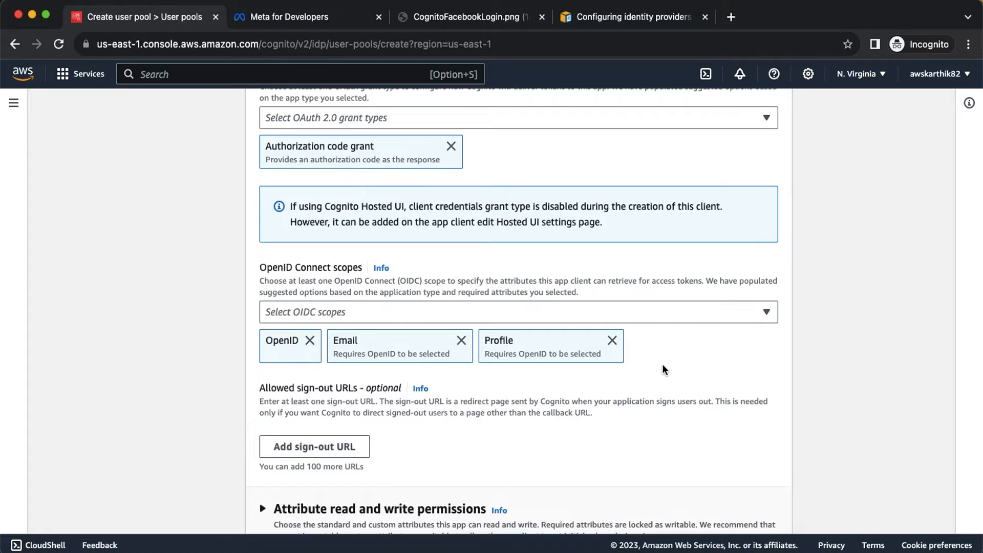
{"action": "scroll", "coordinate": [662, 365], "scroll_direction": "down", "scroll_amount": 5}
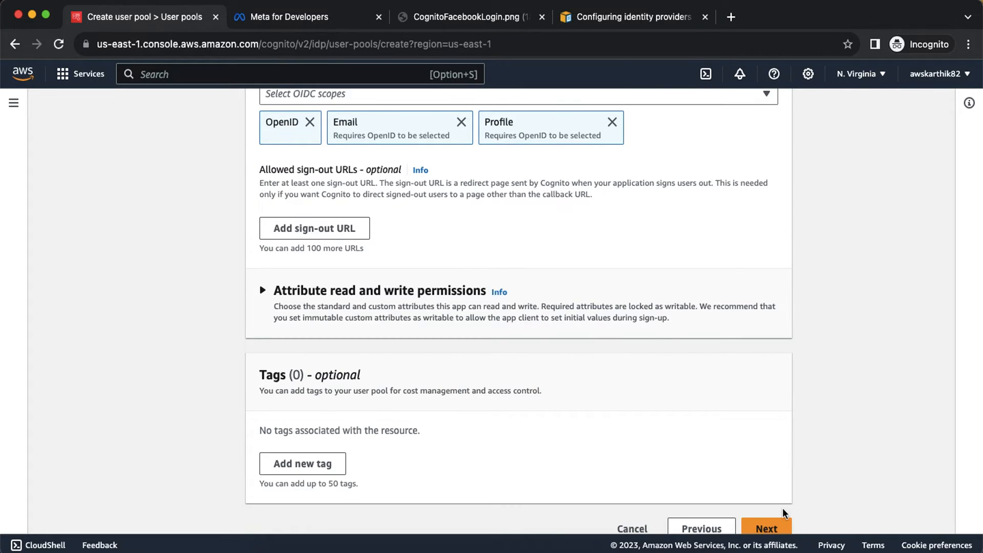
{"action": "left_click", "coordinate": [768, 528]}
Review and create the pool, then open cupfb1 from the User pools list.
{"action": "scroll", "coordinate": [700, 398], "scroll_direction": "down", "scroll_amount": 20}
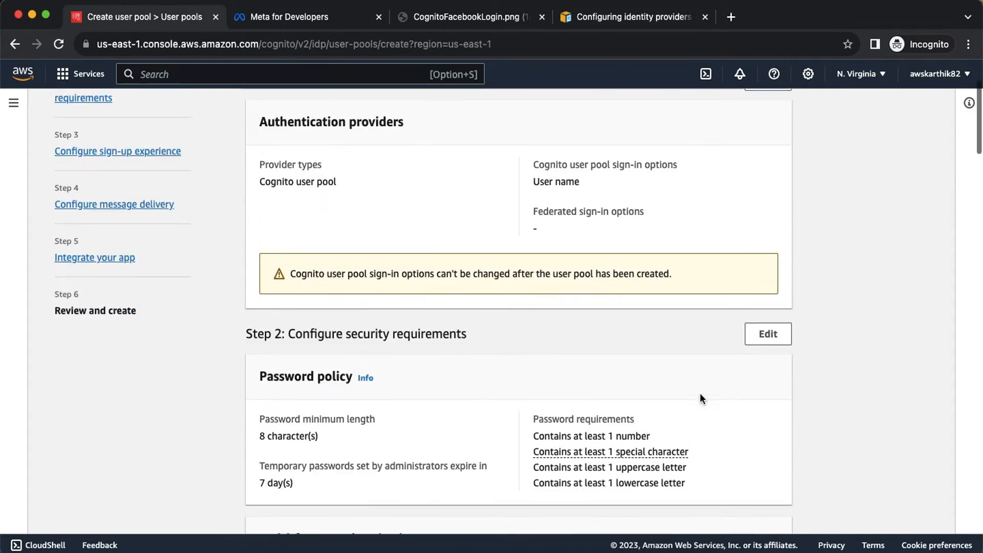
{"action": "scroll", "coordinate": [700, 395], "scroll_direction": "down", "scroll_amount": 12}
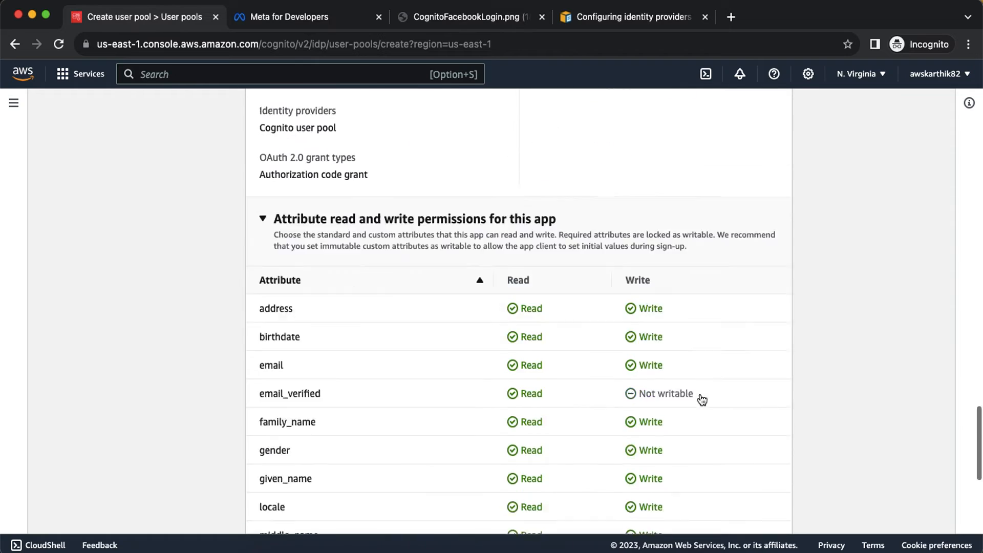
{"action": "scroll", "coordinate": [699, 398], "scroll_direction": "down", "scroll_amount": 1}
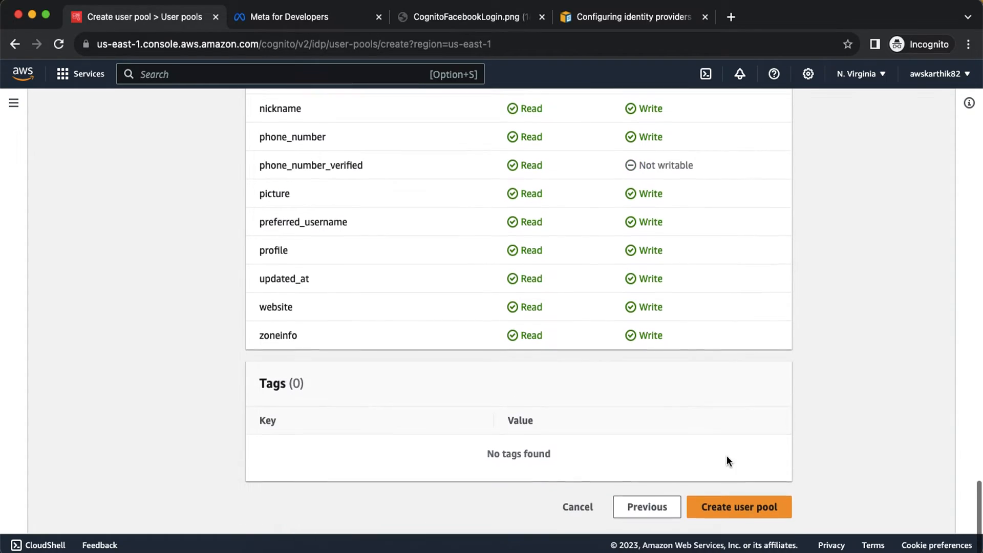
{"action": "left_click", "coordinate": [737, 503]}
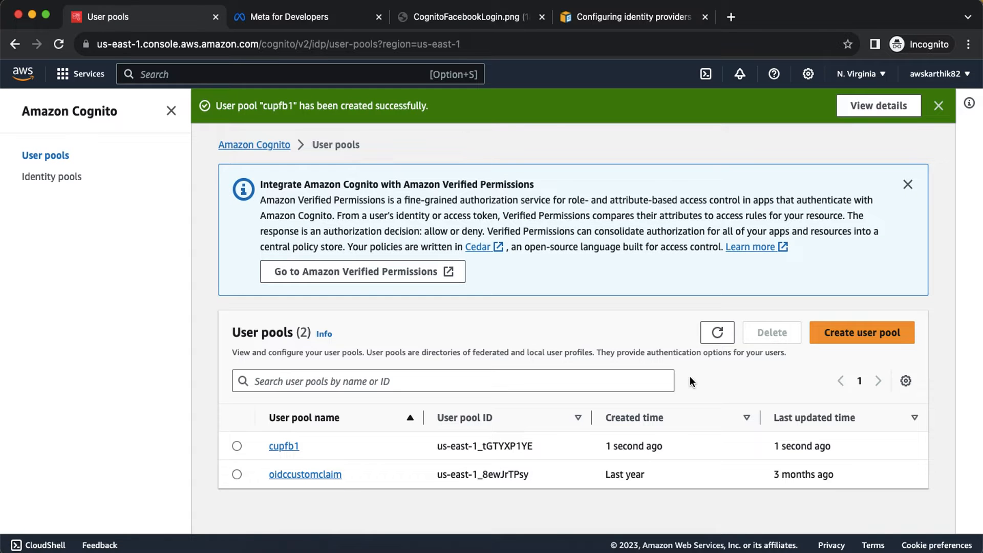
{"action": "left_click", "coordinate": [281, 445]}
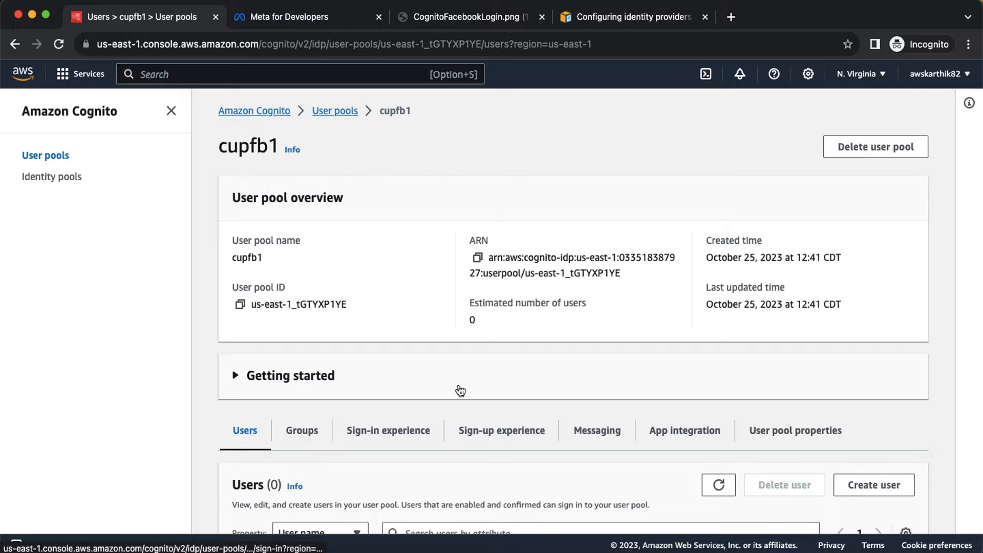
{"action": "scroll", "coordinate": [525, 393], "scroll_direction": "down", "scroll_amount": 2}
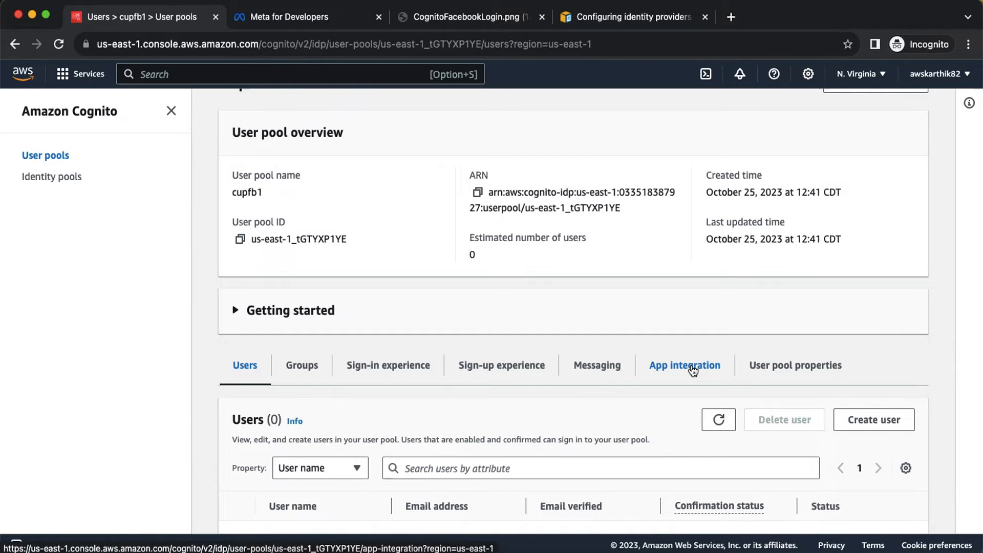
Open cupfb1's App integration tab to check its domain and the fbclient app client.
{"action": "scroll", "coordinate": [600, 368], "scroll_direction": "down", "scroll_amount": 3}
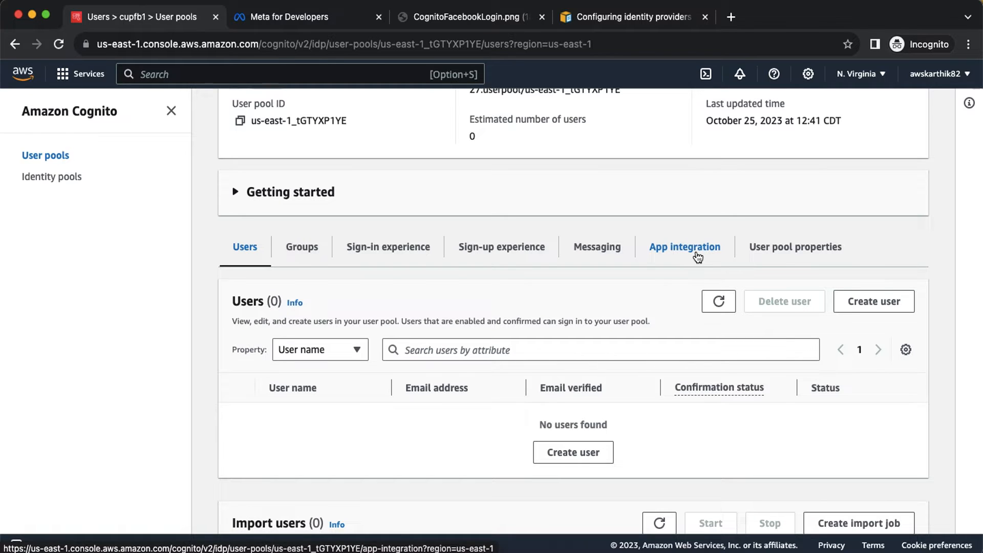
{"action": "left_click", "coordinate": [777, 254]}
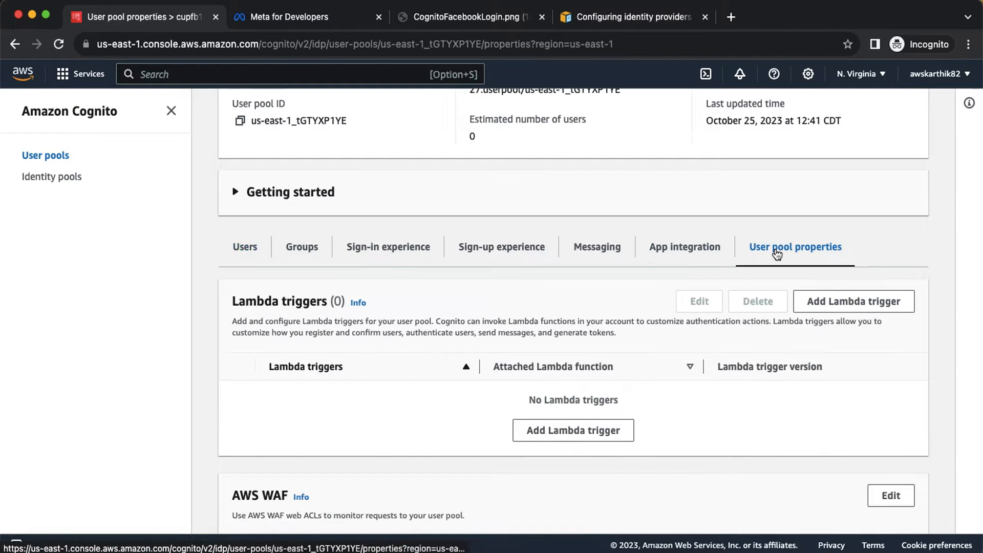
{"action": "scroll", "coordinate": [775, 253], "scroll_direction": "down", "scroll_amount": 10}
{"action": "scroll", "coordinate": [775, 253], "scroll_direction": "up", "scroll_amount": 10}
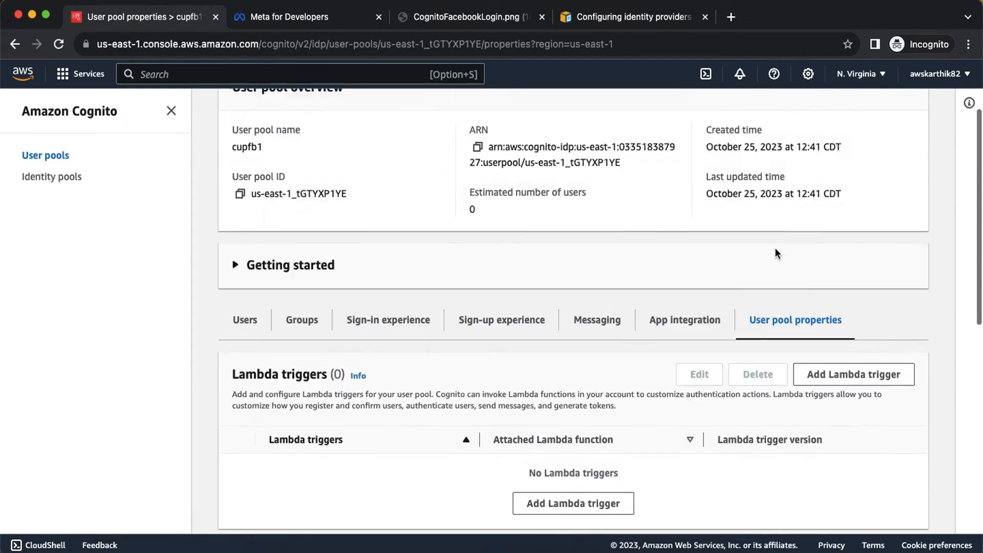
{"action": "left_click", "coordinate": [685, 391]}
{"action": "scroll", "coordinate": [685, 391], "scroll_direction": "down", "scroll_amount": 6}
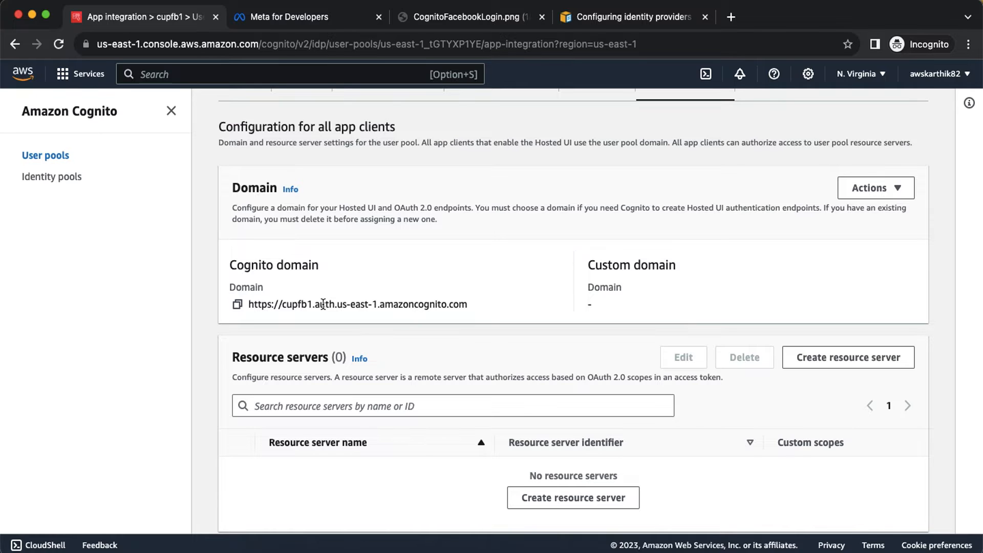
{"action": "scroll", "coordinate": [323, 304], "scroll_direction": "down", "scroll_amount": 10}
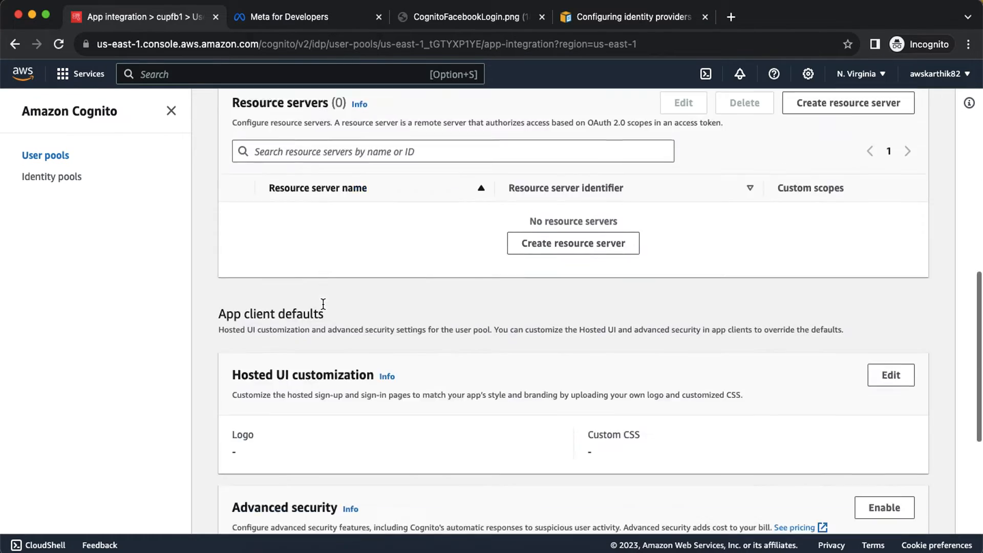
{"action": "scroll", "coordinate": [323, 304], "scroll_direction": "down", "scroll_amount": 1}
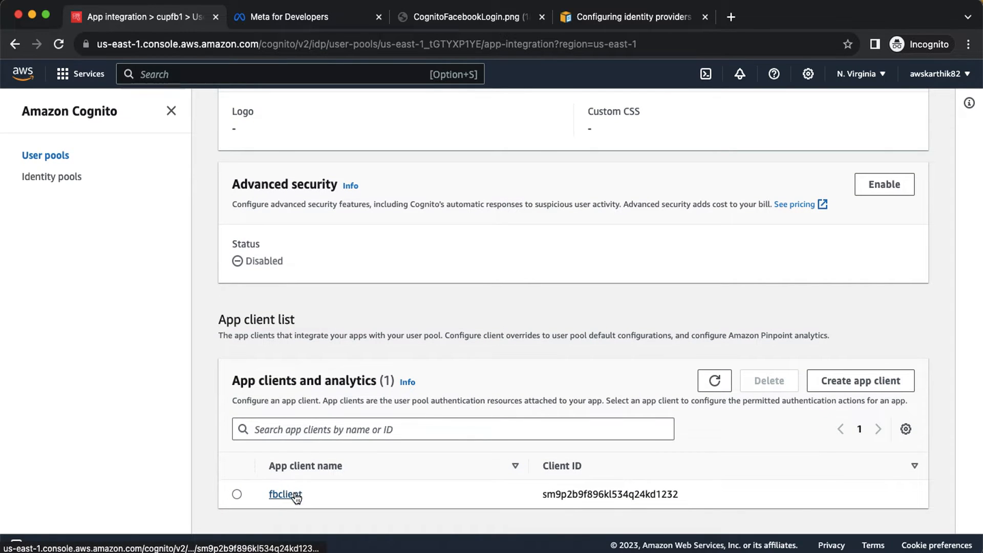
{"action": "scroll", "coordinate": [388, 464], "scroll_direction": "up", "scroll_amount": 15}
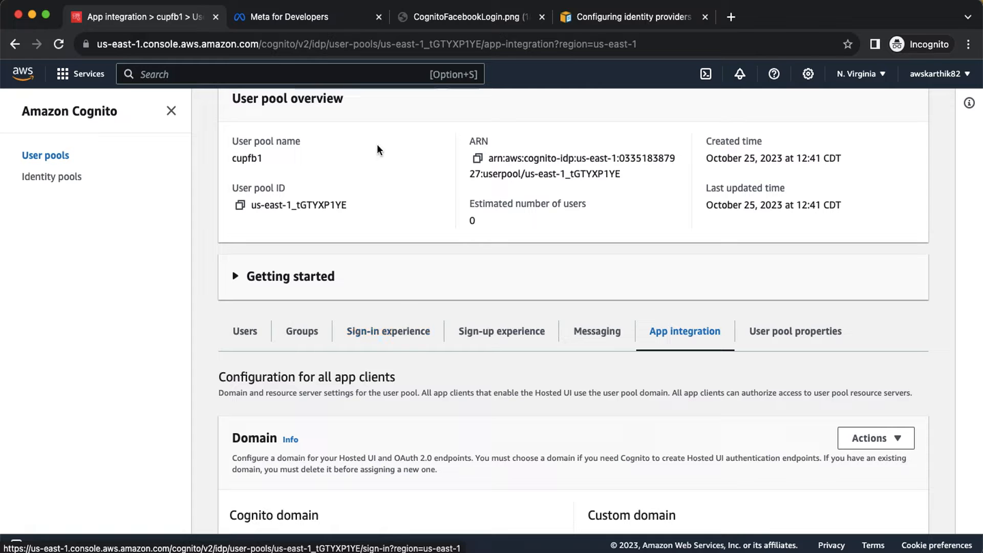
Open the Meta for Developers My Apps page listing testfbapp2.
{"action": "left_click", "coordinate": [294, 19]}
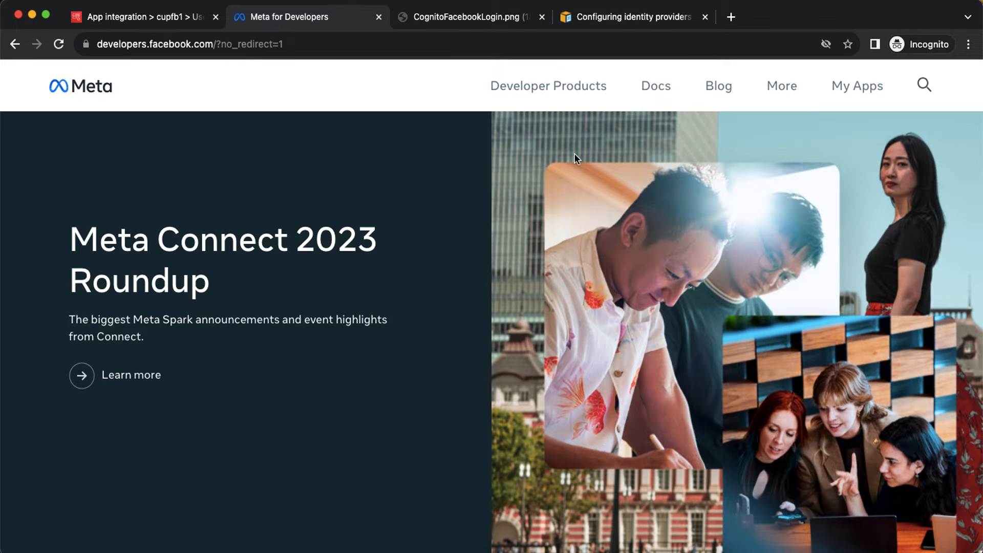
{"action": "left_click", "coordinate": [861, 93]}
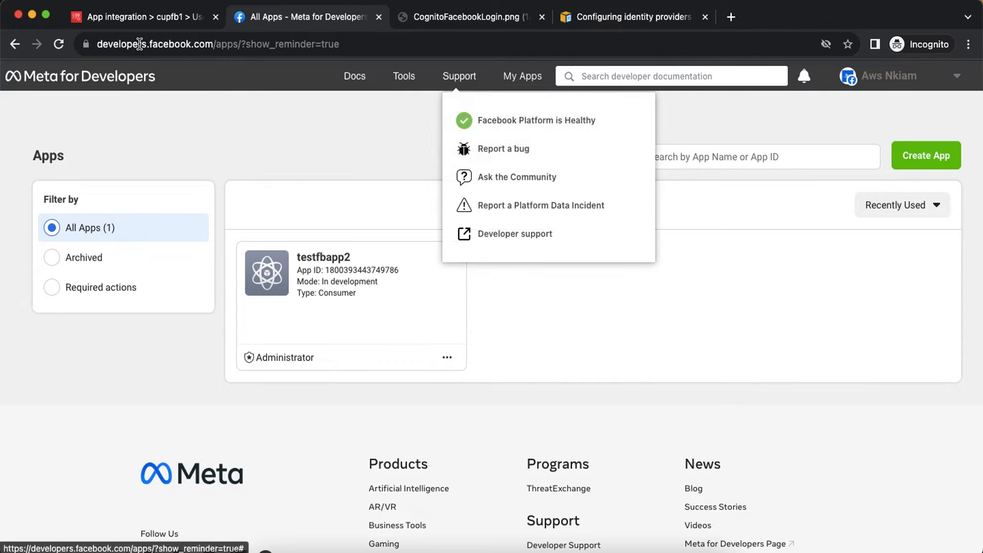
{"action": "left_click", "coordinate": [129, 21]}
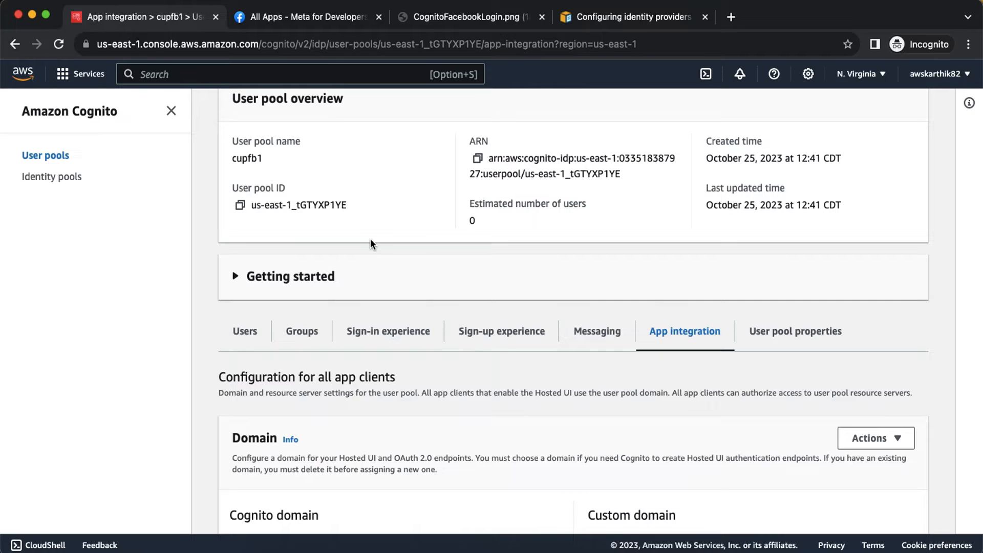
{"action": "left_click", "coordinate": [299, 20]}
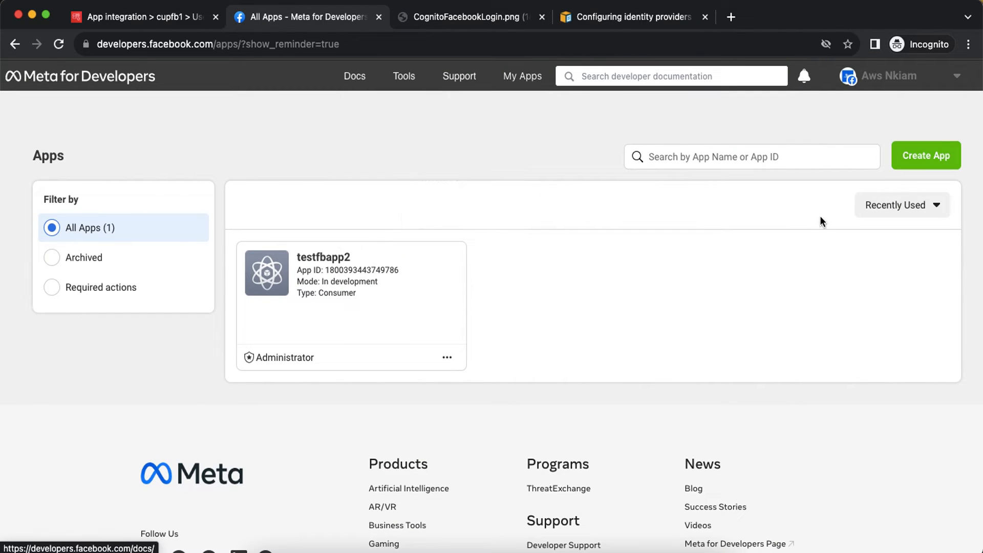
Start a new Meta app with the Other use case and Consumer app type.
{"action": "left_click", "coordinate": [915, 162]}
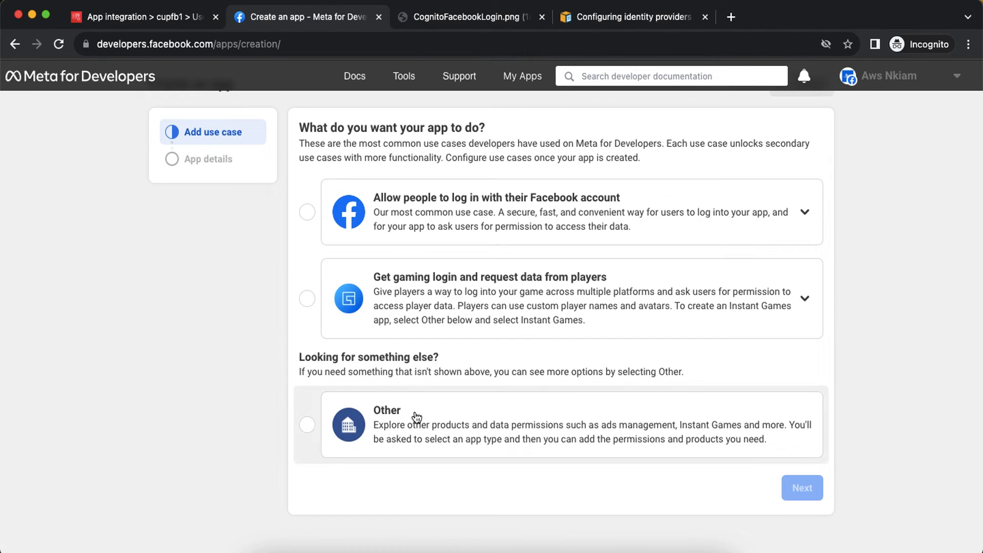
{"action": "left_click", "coordinate": [417, 417]}
{"action": "left_click", "coordinate": [806, 492]}
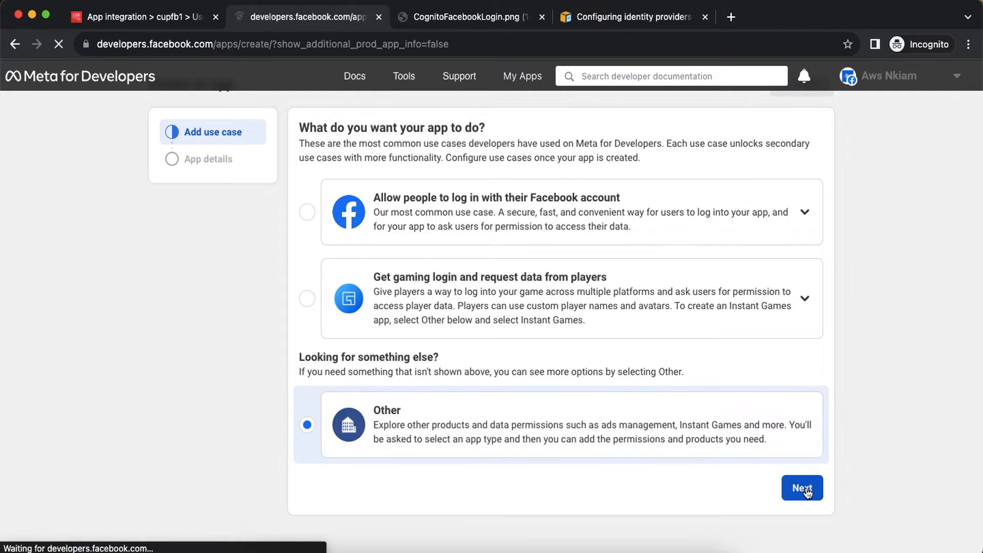
{"action": "scroll", "coordinate": [725, 399], "scroll_direction": "down", "scroll_amount": 5}
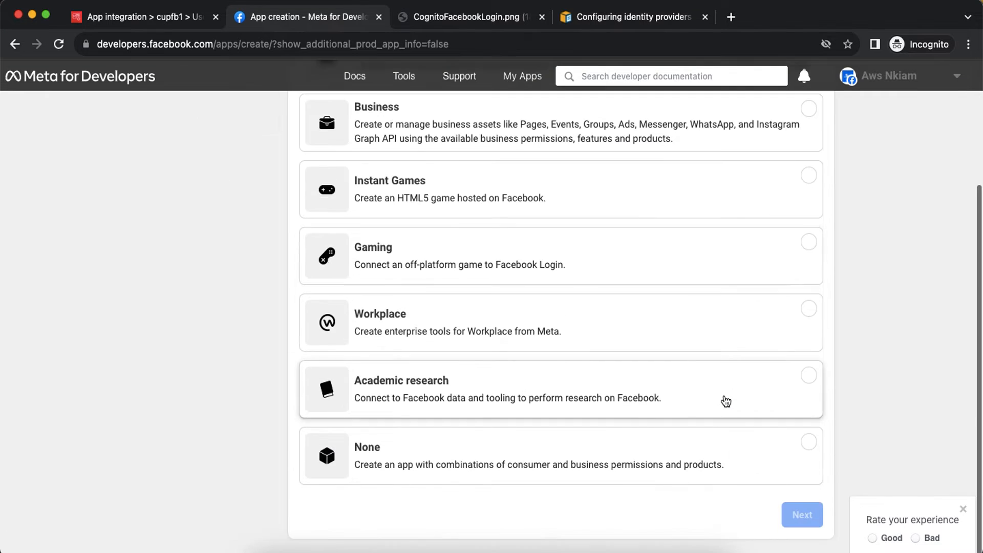
{"action": "scroll", "coordinate": [725, 400], "scroll_direction": "up", "scroll_amount": 5}
{"action": "left_click", "coordinate": [452, 220]}
{"action": "scroll", "coordinate": [645, 338], "scroll_direction": "down", "scroll_amount": 1}
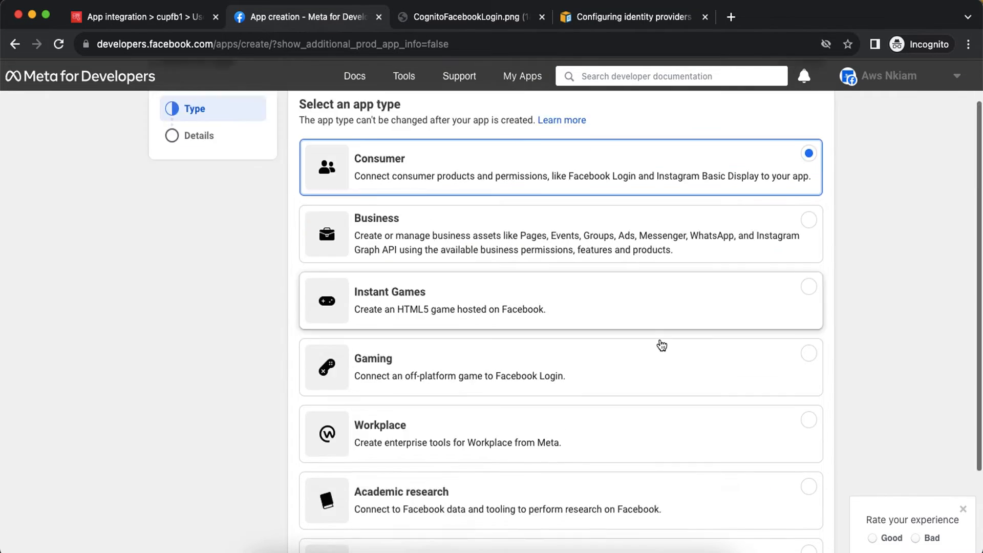
{"action": "scroll", "coordinate": [662, 346], "scroll_direction": "down", "scroll_amount": 3}
{"action": "left_click", "coordinate": [803, 522]}
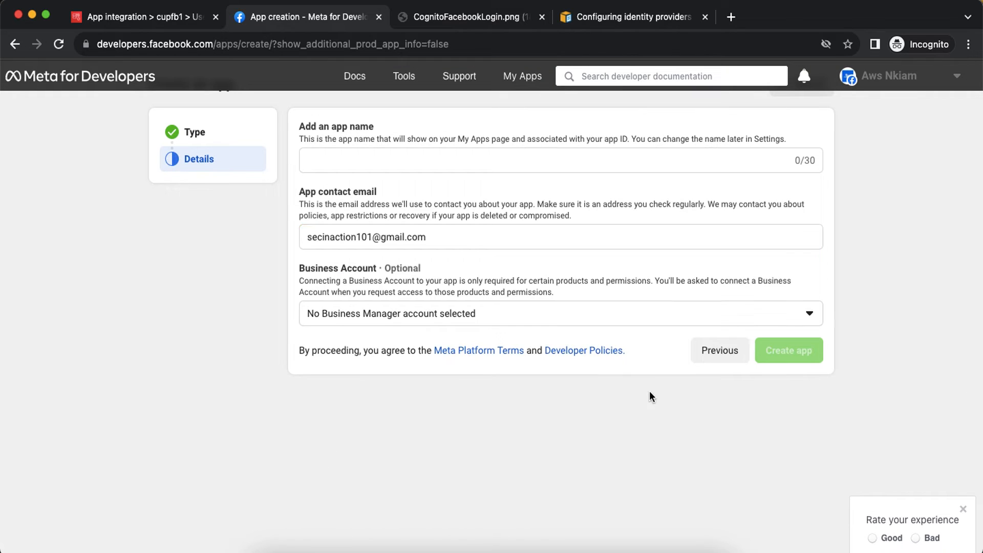
Name the app cognitoclient, create it, and confirm with the account password.
{"action": "left_click", "coordinate": [403, 163]}
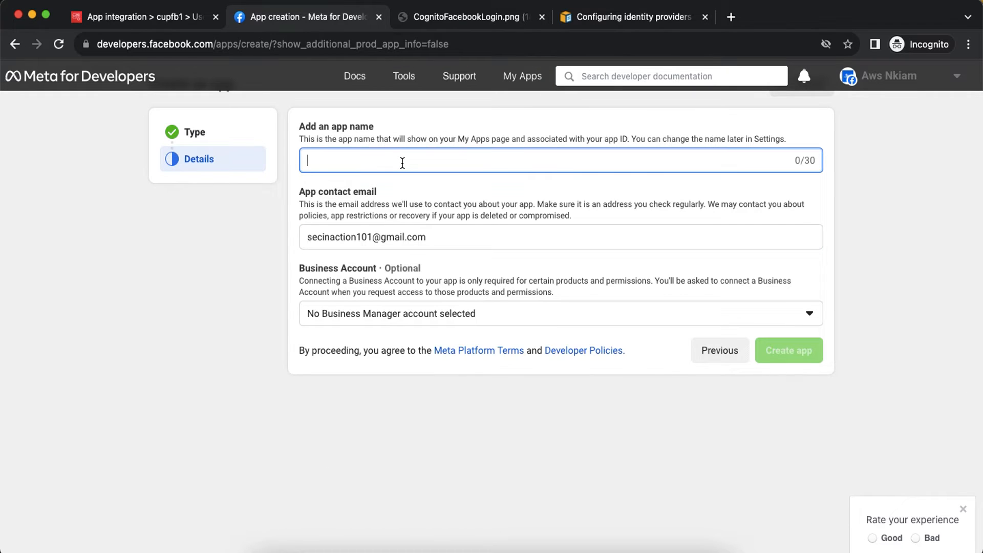
{"action": "type", "text": "cognitocl"}
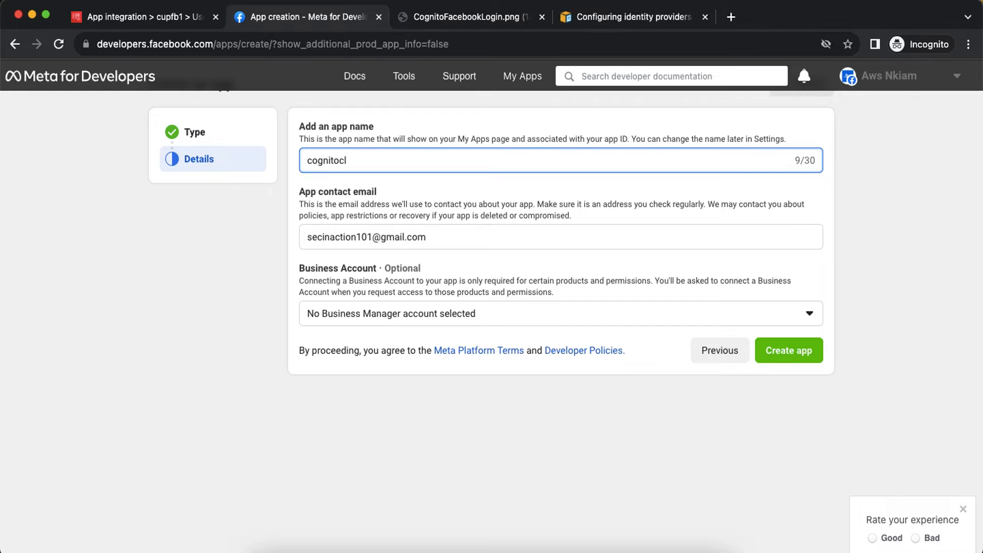
{"action": "type", "text": "client"}
{"action": "left_click", "coordinate": [795, 357]}
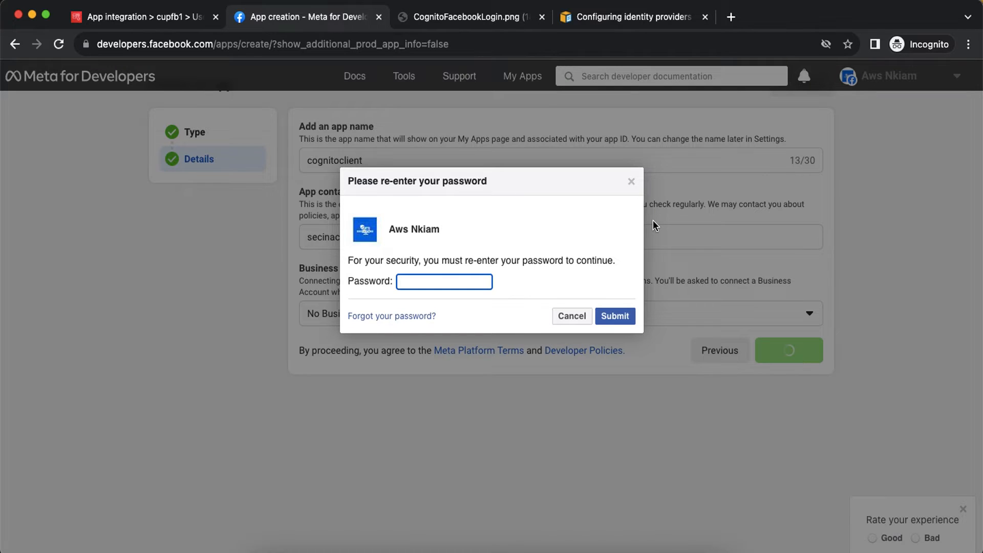
{"action": "type", "text": "••••••••••••••"}
{"action": "left_click", "coordinate": [614, 316]}
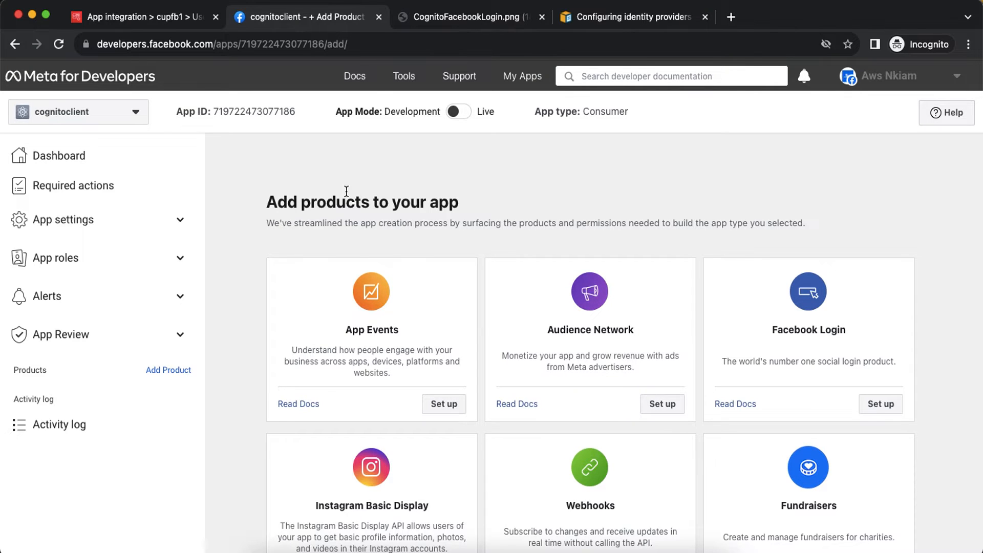
Set up Facebook Login on cognitoclient and go to its Settings.
{"action": "scroll", "coordinate": [617, 218], "scroll_direction": "down", "scroll_amount": 3}
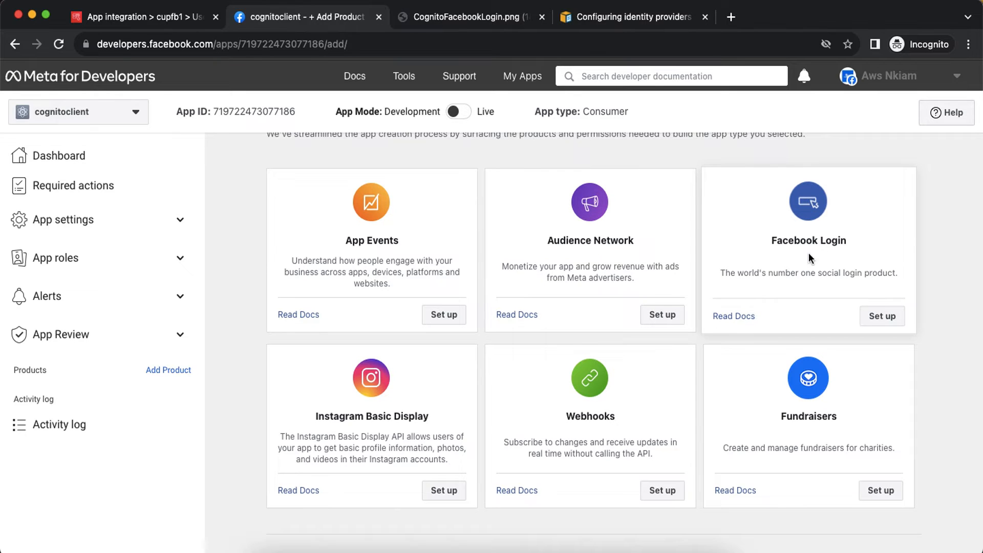
{"action": "left_click", "coordinate": [879, 316]}
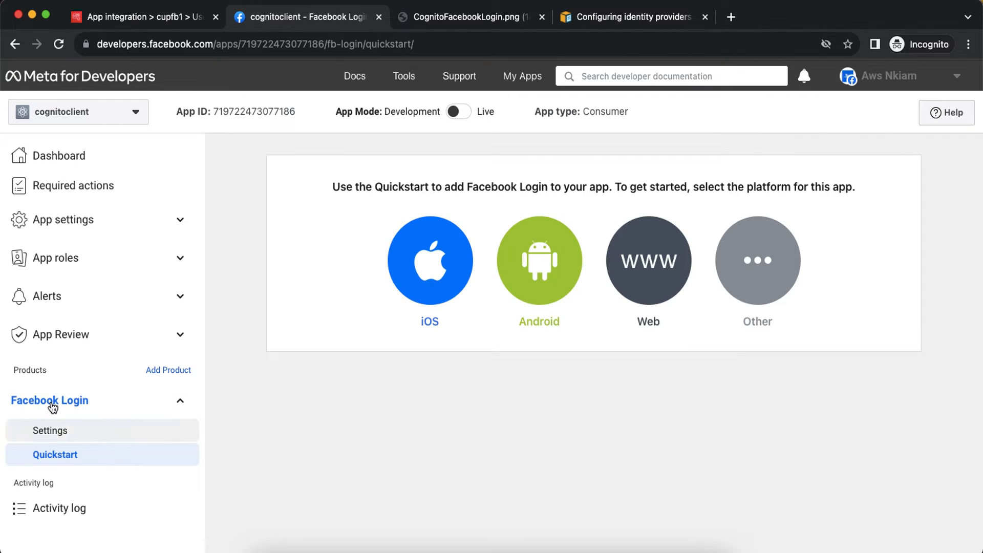
{"action": "left_click", "coordinate": [71, 434]}
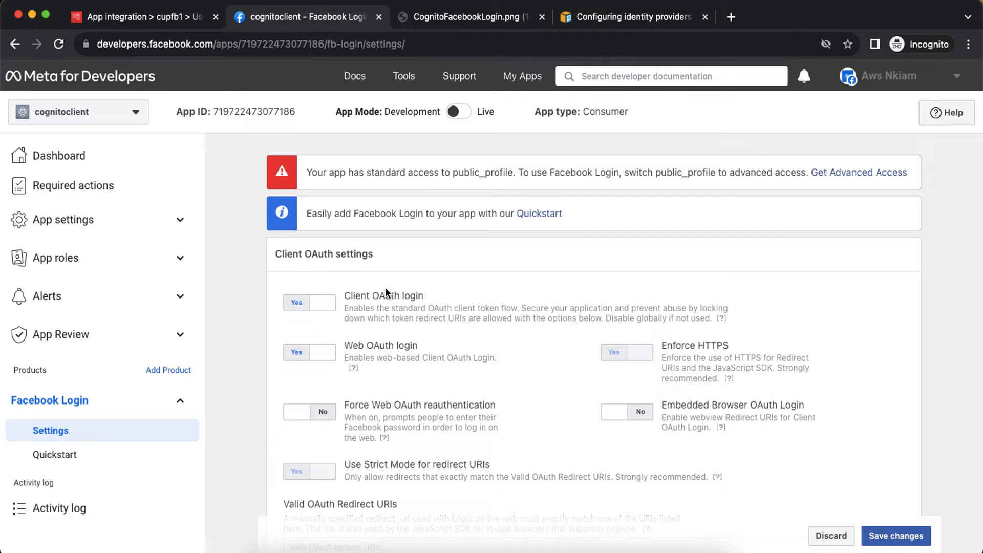
Scroll to the empty Valid OAuth Redirect URIs field, then view the CognitoFacebookLogin.png diagram.
{"action": "scroll", "coordinate": [385, 292], "scroll_direction": "down", "scroll_amount": 3}
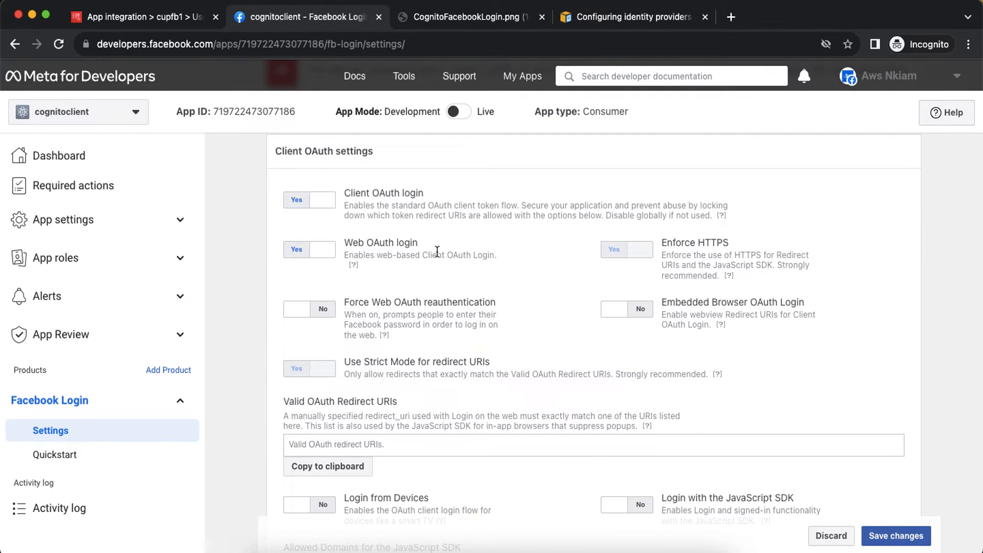
{"action": "scroll", "coordinate": [437, 251], "scroll_direction": "down", "scroll_amount": 4}
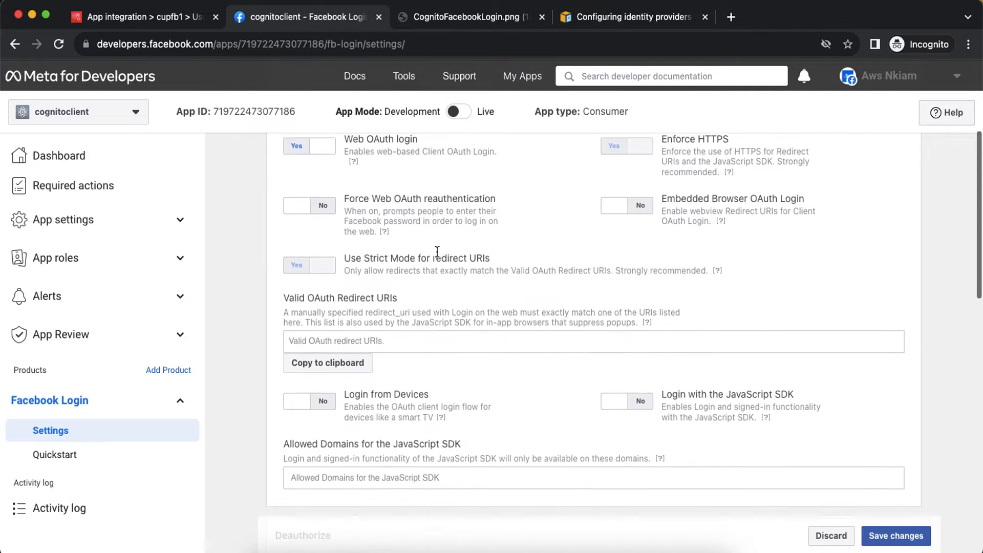
{"action": "left_click", "coordinate": [326, 303]}
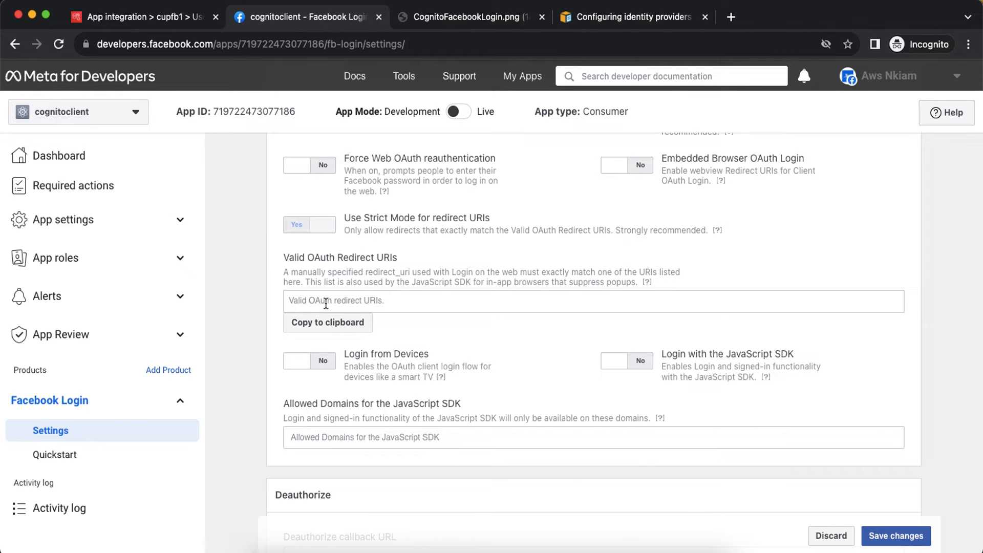
{"action": "left_click", "coordinate": [458, 16]}
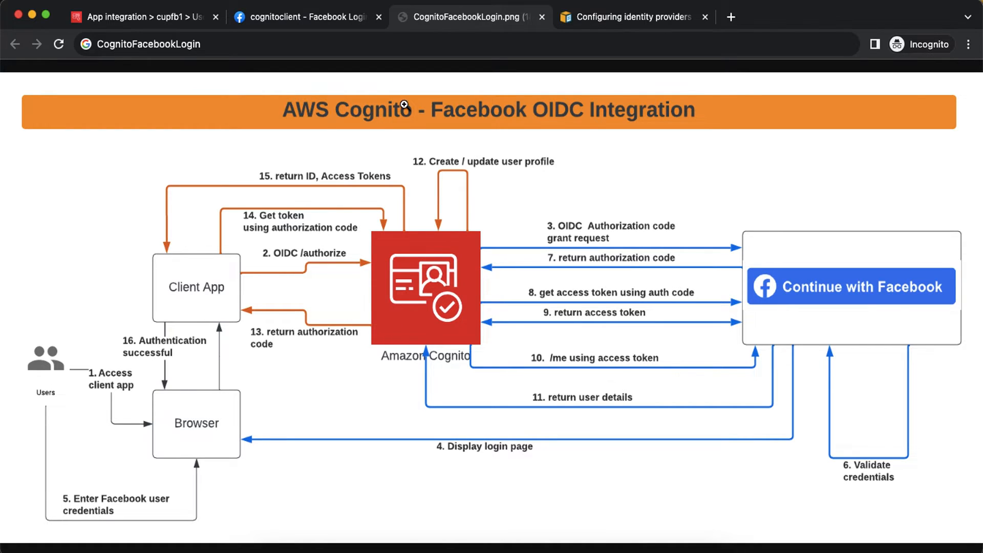
Go back from the diagram to the cognitoclient Facebook Login settings tab.
{"action": "left_click", "coordinate": [305, 21]}
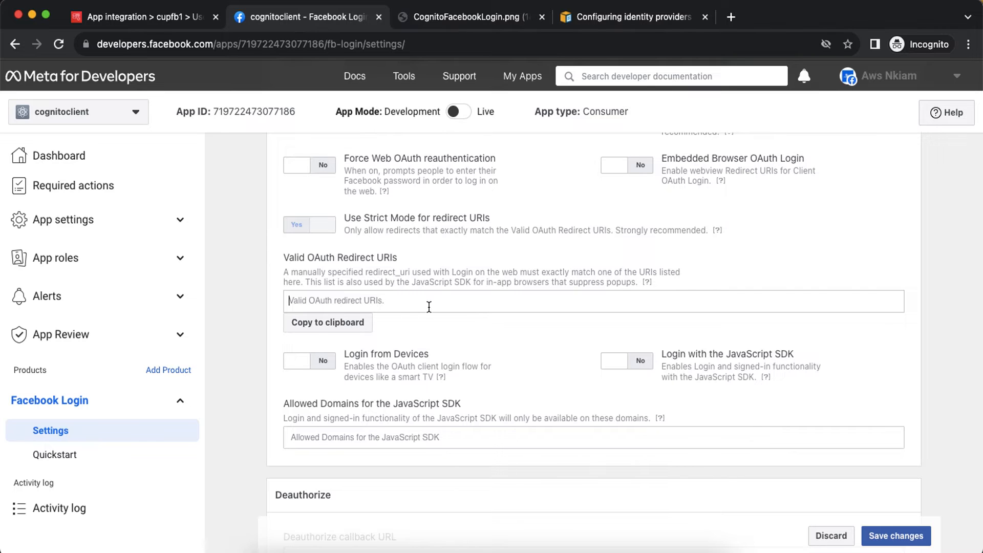
Search 'cognito user pool oidc' and open the Adding OIDC identity providers guide.
{"action": "left_click", "coordinate": [631, 19]}
{"action": "left_click", "coordinate": [587, 44]}
{"action": "type", "text": "cogni"}
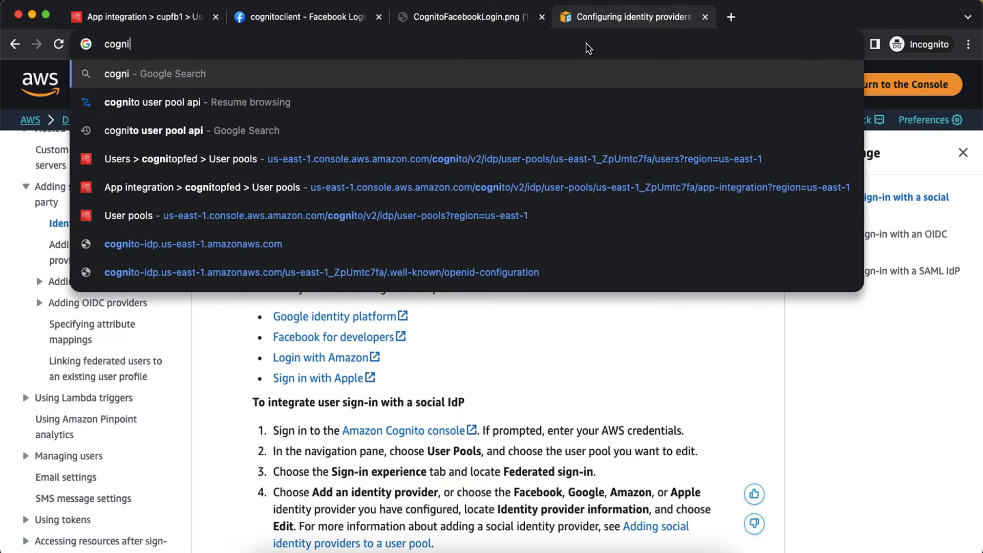
{"action": "type", "text": "to user pool "}
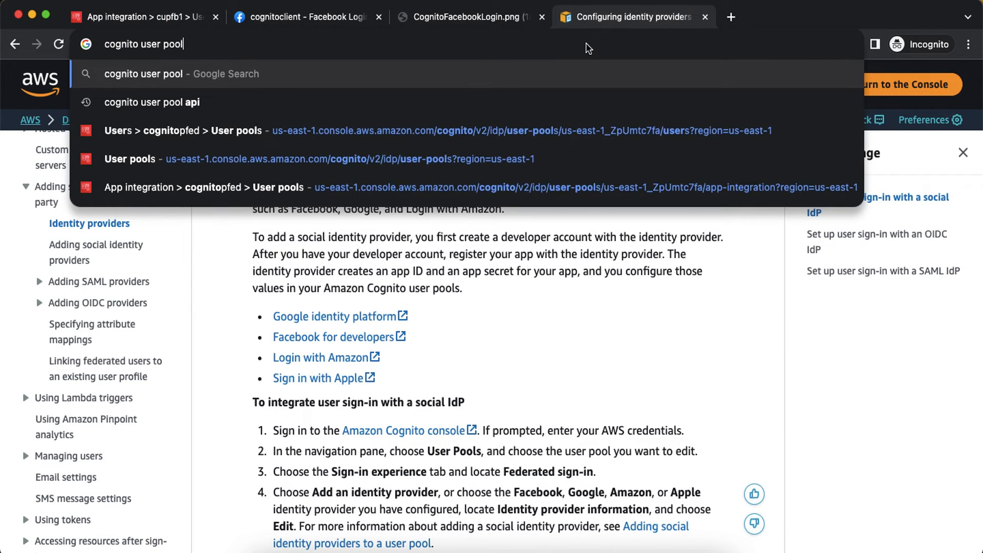
{"action": "type", "text": "oid"}
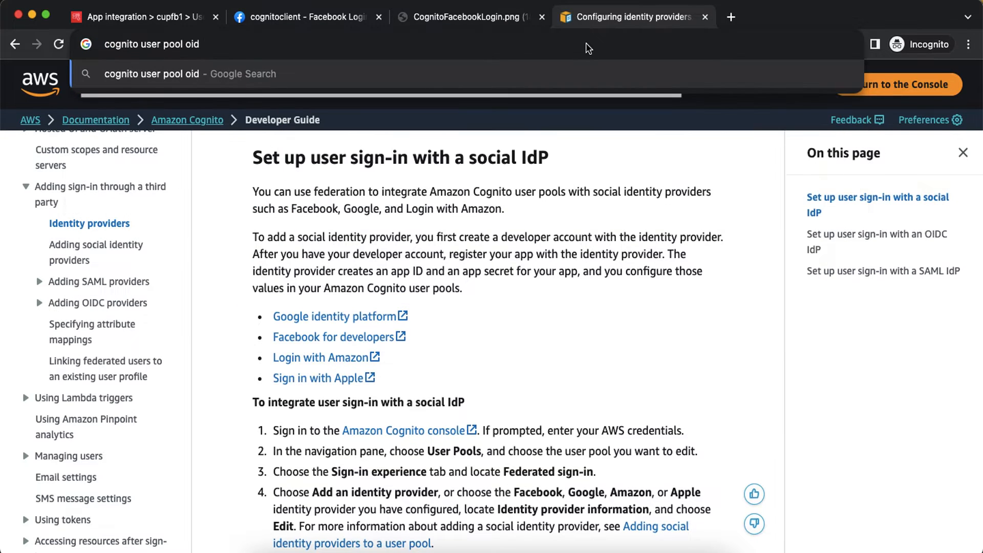
{"action": "type", "text": "c"}
{"action": "key", "text": "Return"}
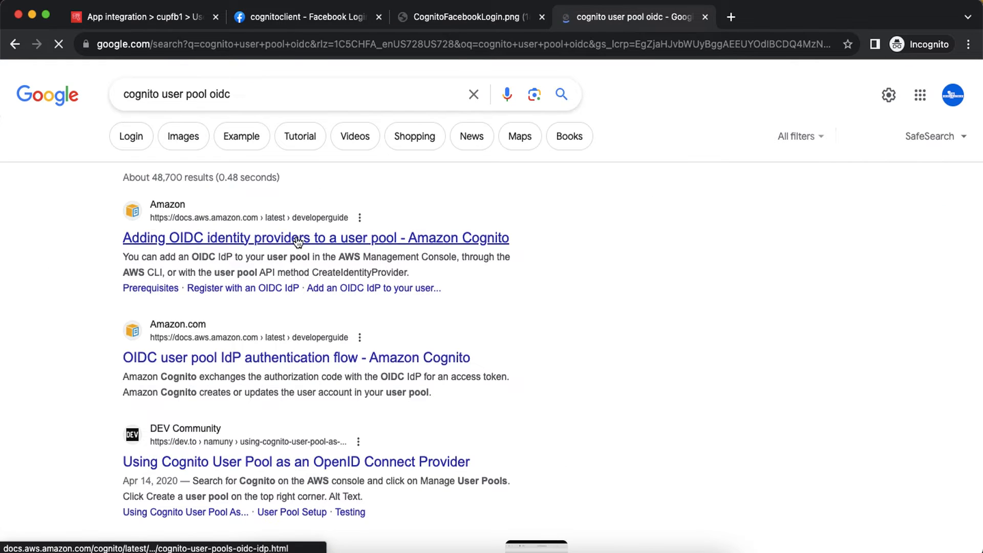
{"action": "left_click", "coordinate": [297, 239]}
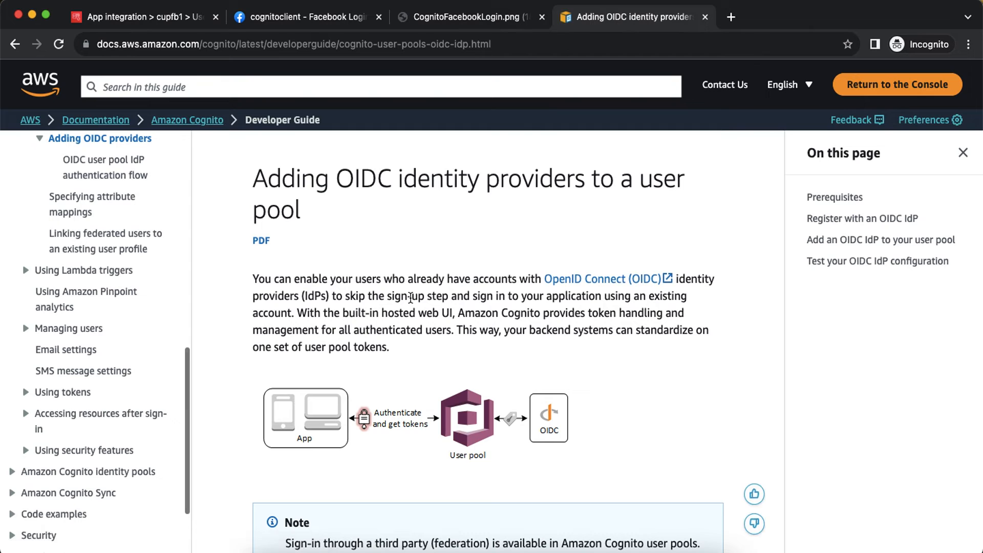
Find the /oauth2/idpresponse redirect URL under Step 1, then return to Facebook Login settings.
{"action": "scroll", "coordinate": [410, 298], "scroll_direction": "down", "scroll_amount": 5}
{"action": "scroll", "coordinate": [410, 298], "scroll_direction": "down", "scroll_amount": 6}
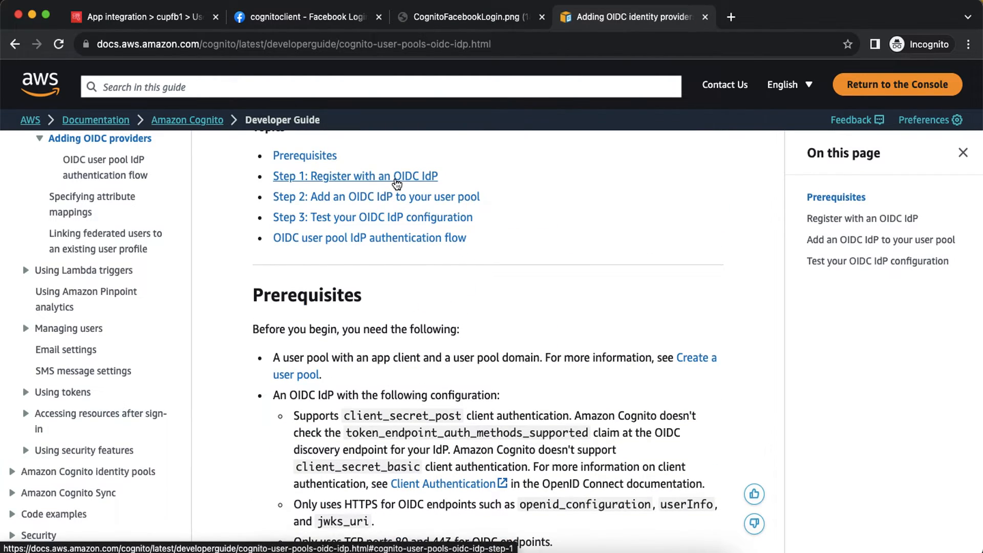
{"action": "left_click", "coordinate": [397, 176]}
{"action": "scroll", "coordinate": [428, 249], "scroll_direction": "down", "scroll_amount": 5}
{"action": "scroll", "coordinate": [428, 249], "scroll_direction": "down", "scroll_amount": 3}
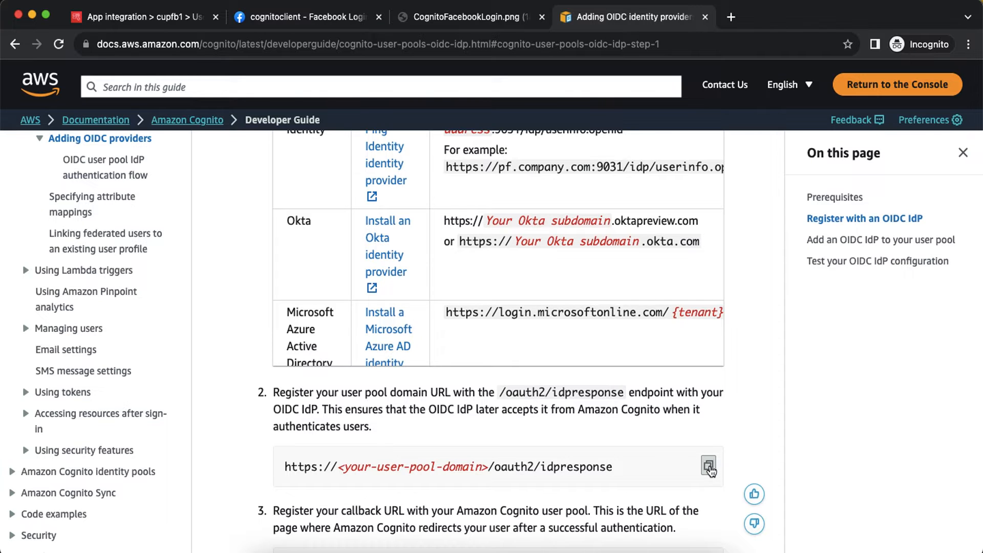
{"action": "left_click", "coordinate": [335, 21]}
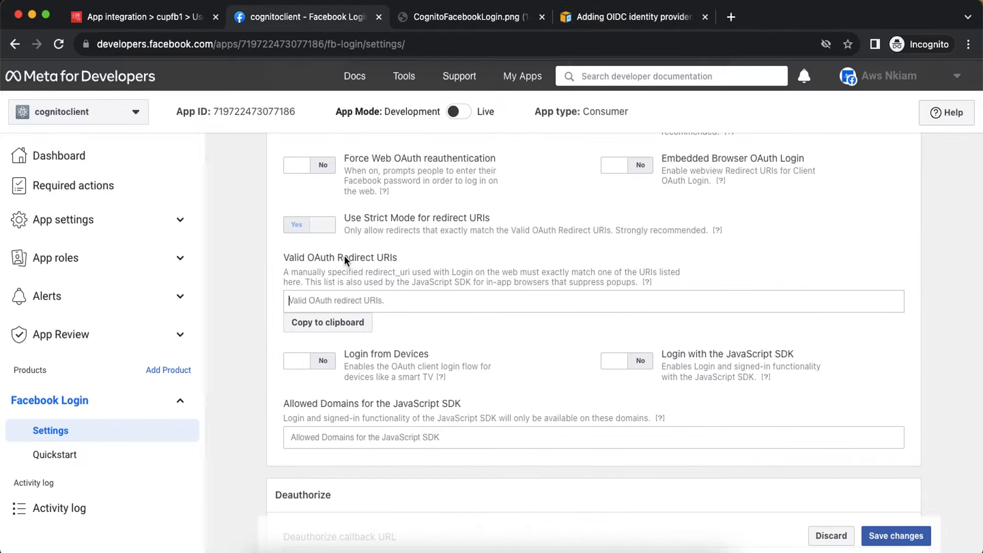
Paste the idpresponse URL template and swap in the cupfb1 user pool's Cognito domain.
{"action": "left_click", "coordinate": [344, 302]}
{"action": "type", "text": "https://<your-user-pool-domain>/oauth2/idpresponse"}
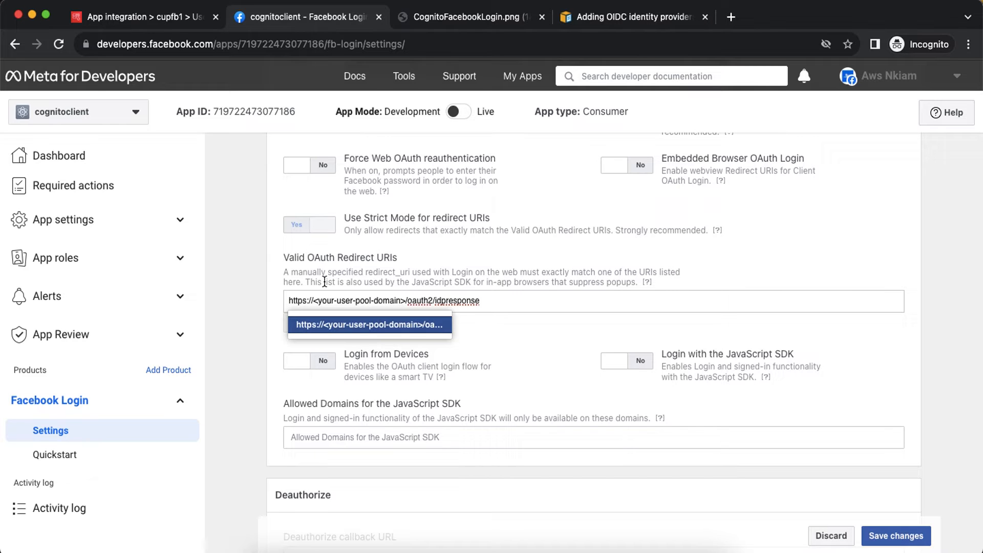
{"action": "left_click", "coordinate": [109, 19]}
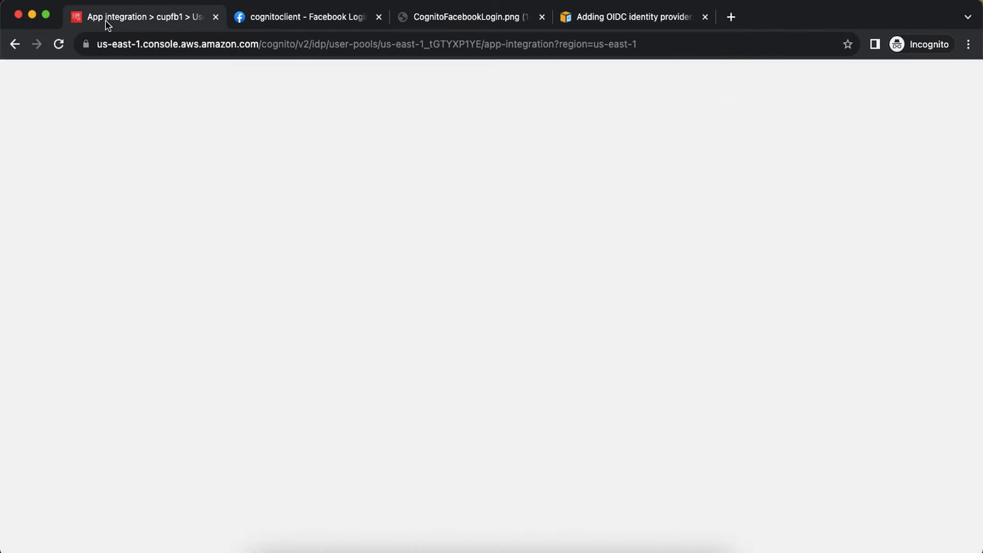
{"action": "scroll", "coordinate": [596, 334], "scroll_direction": "down", "scroll_amount": 6}
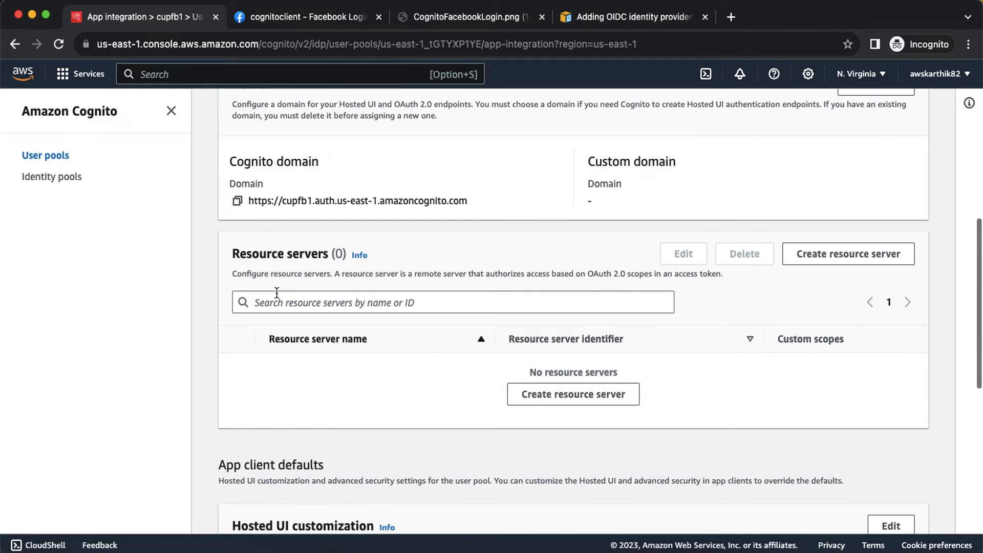
{"action": "left_click", "coordinate": [237, 201]}
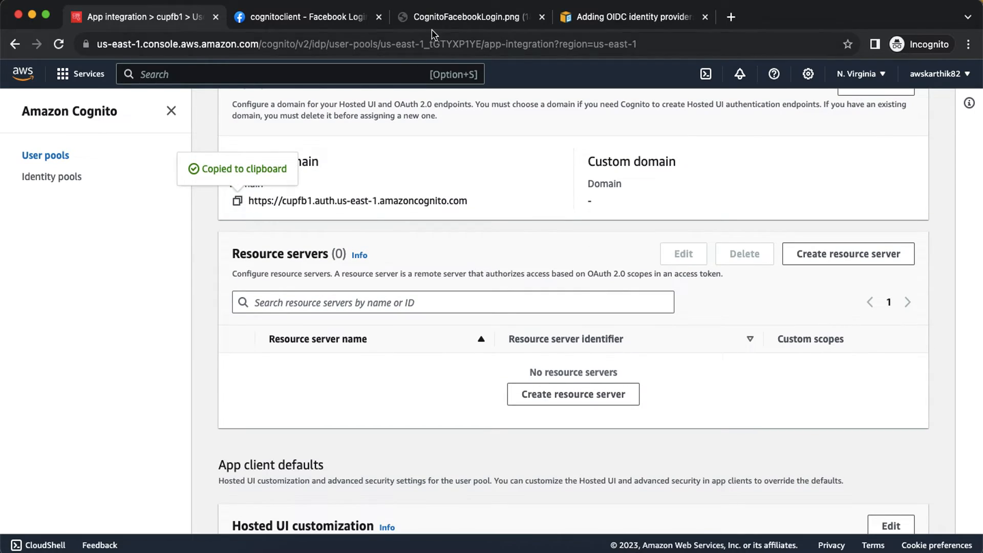
{"action": "left_click", "coordinate": [329, 20]}
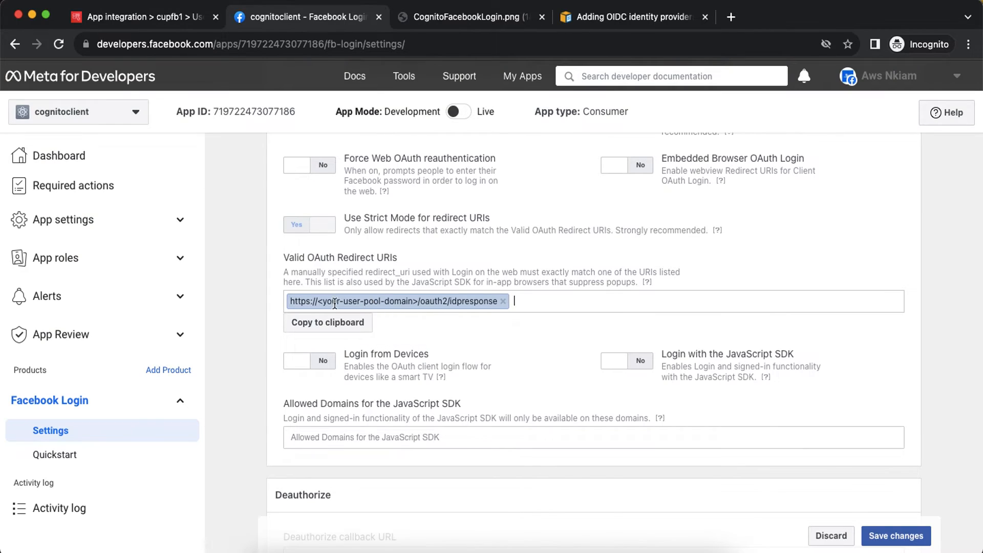
{"action": "left_click_drag", "start_coordinate": [318, 302], "coordinate": [424, 302]}
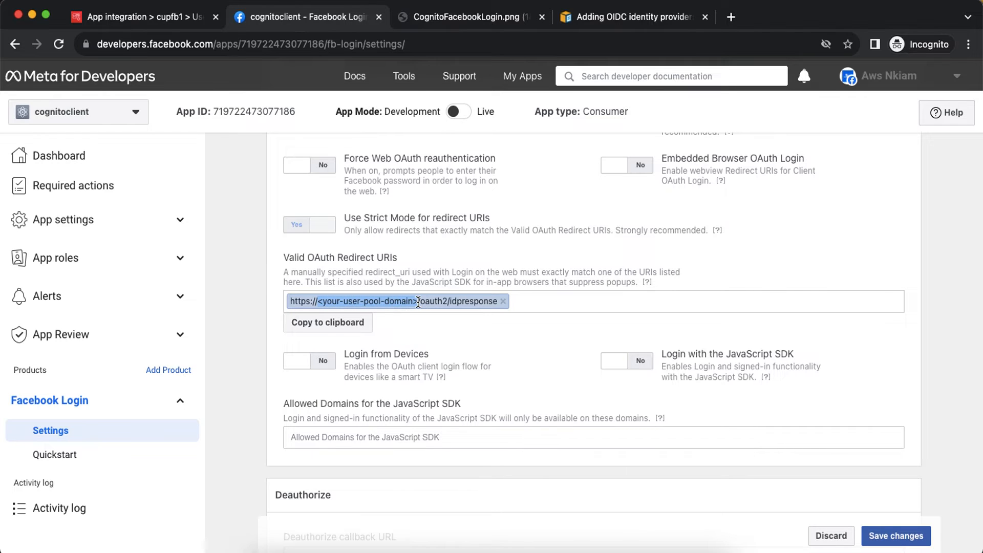
{"action": "left_click", "coordinate": [418, 302]}
{"action": "key", "text": "ctrl+v"}
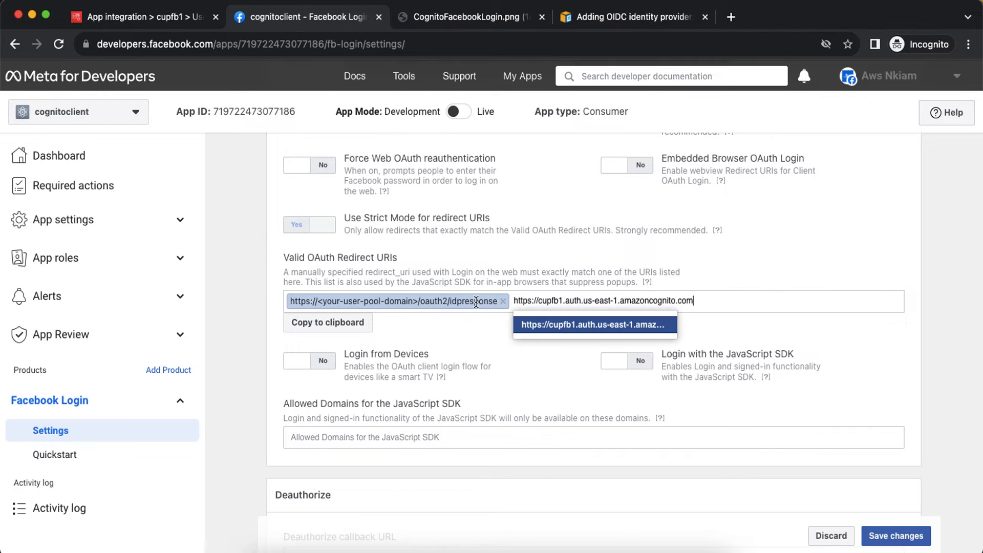
{"action": "left_click", "coordinate": [502, 301]}
{"action": "left_click", "coordinate": [487, 301]}
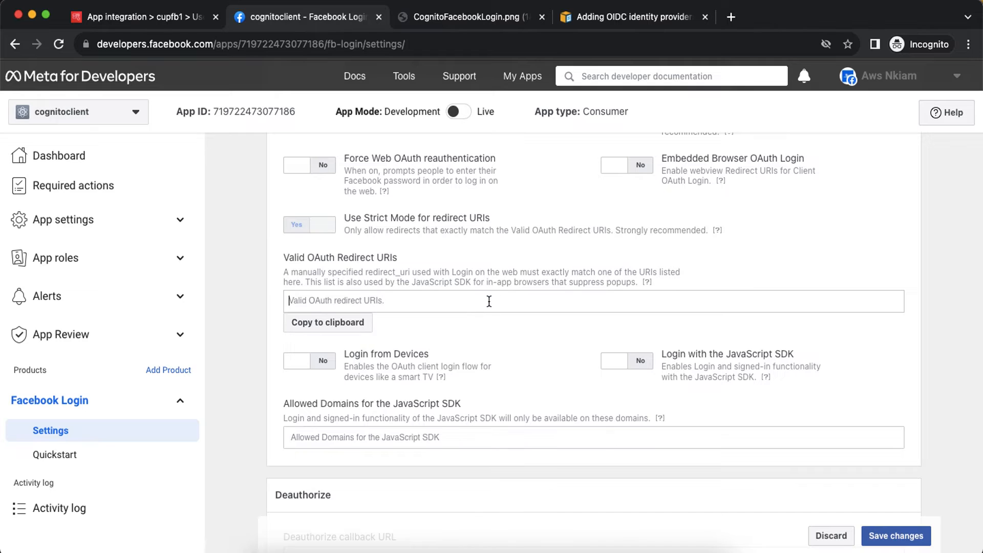
{"action": "key", "text": "ctrl+v"}
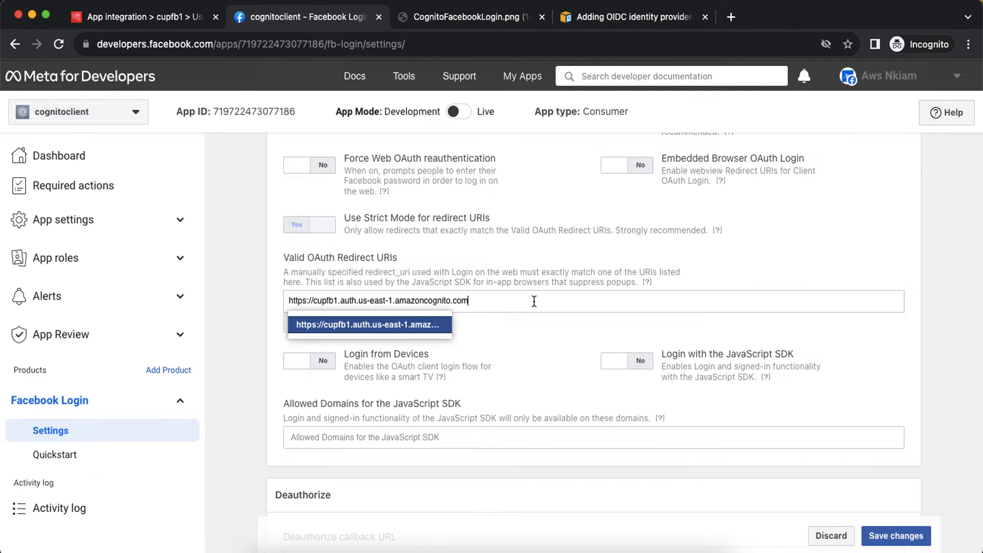
{"action": "left_click", "coordinate": [619, 19]}
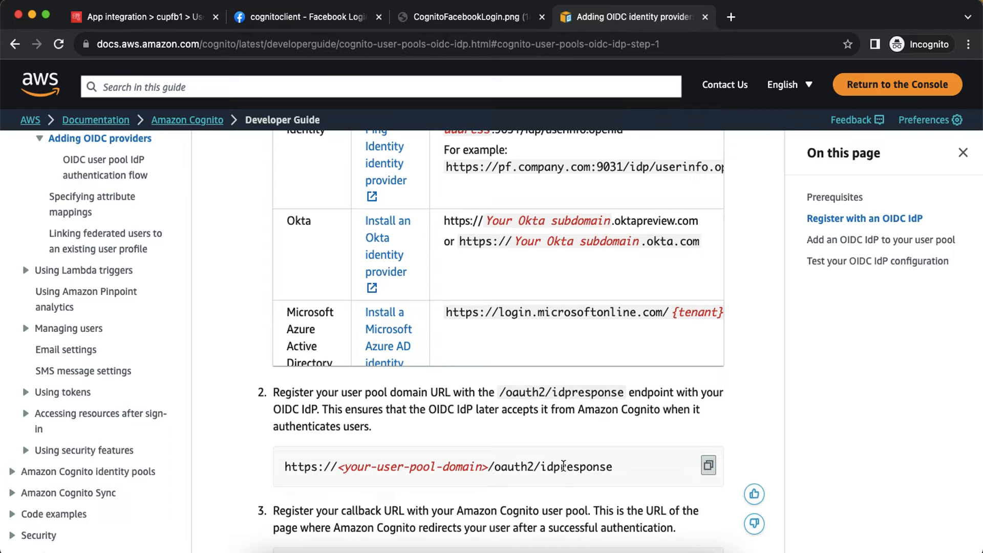
{"action": "left_click", "coordinate": [322, 18]}
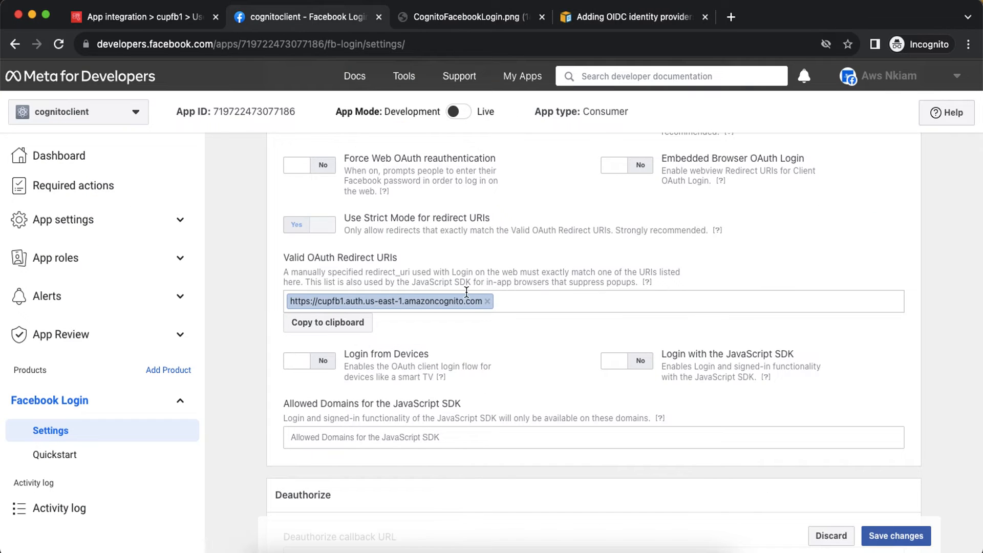
{"action": "left_click", "coordinate": [487, 301]}
{"action": "key", "text": "super+v"}
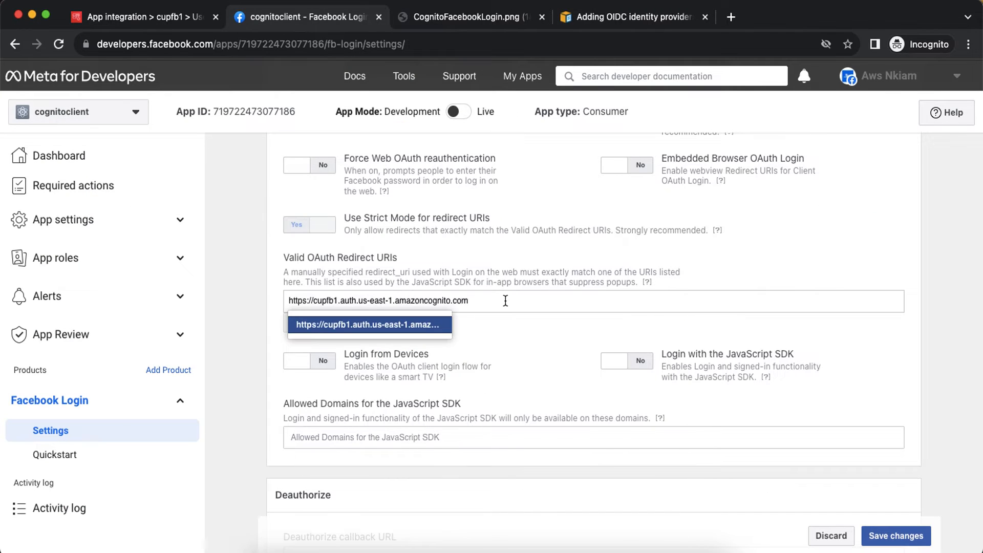
{"action": "type", "text": "/"}
{"action": "type", "text": "oauth"}
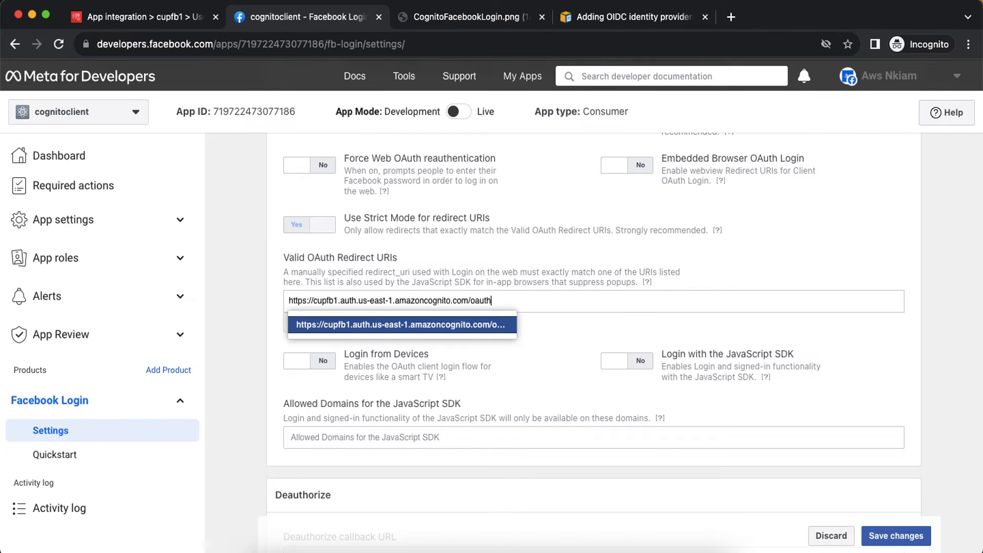
{"action": "type", "text": "2/idpr"}
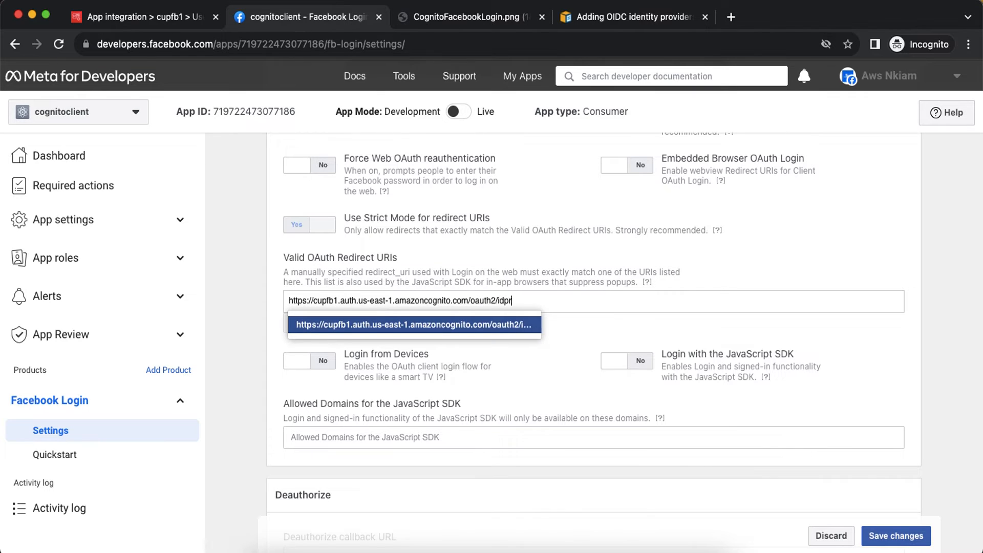
{"action": "type", "text": "esponse"}
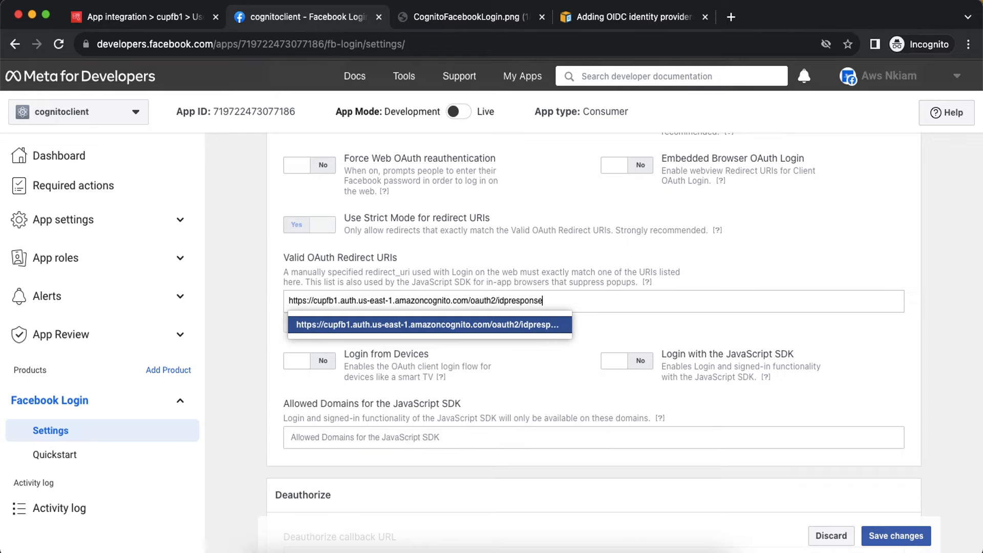
{"action": "key", "text": "Return"}
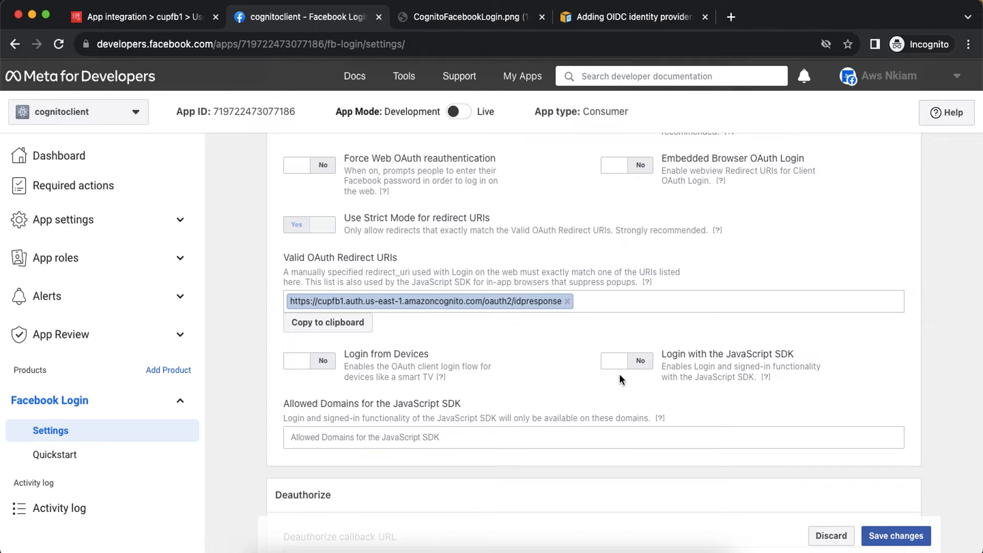
{"action": "scroll", "coordinate": [622, 380], "scroll_direction": "down", "scroll_amount": 3}
Save the Facebook Login settings and view cupfb1's Sign-in experience, showing 0 federated providers.
{"action": "left_click", "coordinate": [884, 537]}
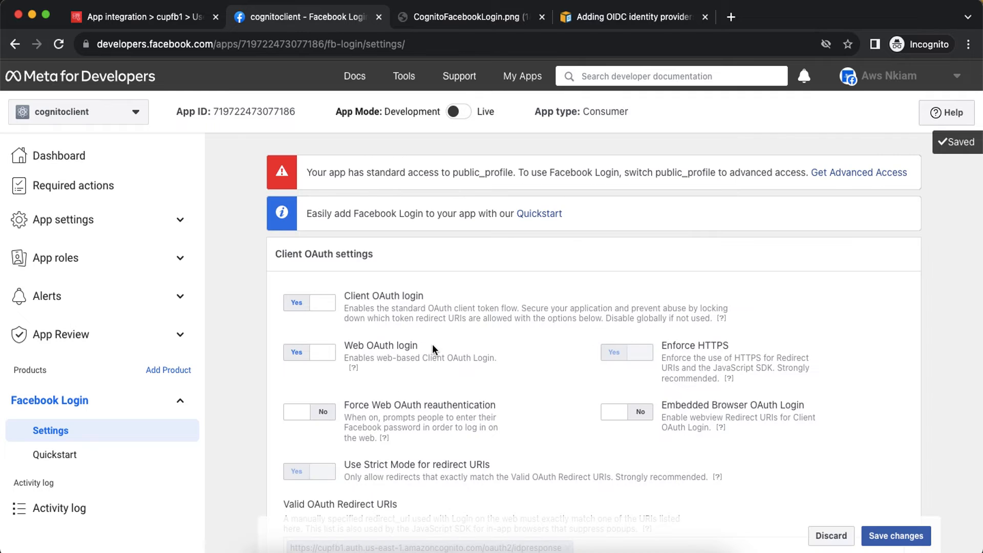
{"action": "scroll", "coordinate": [432, 344], "scroll_direction": "down", "scroll_amount": 10}
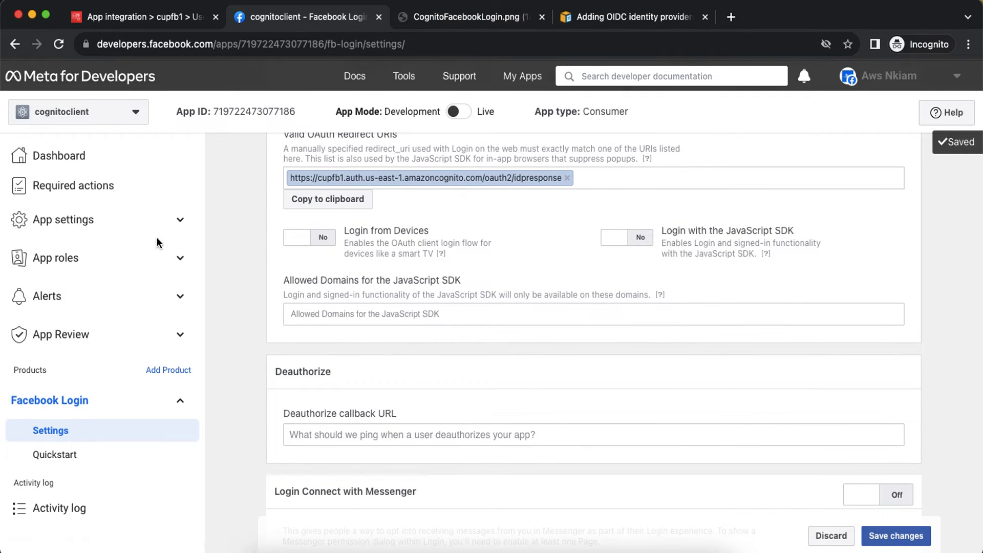
{"action": "left_click", "coordinate": [109, 17]}
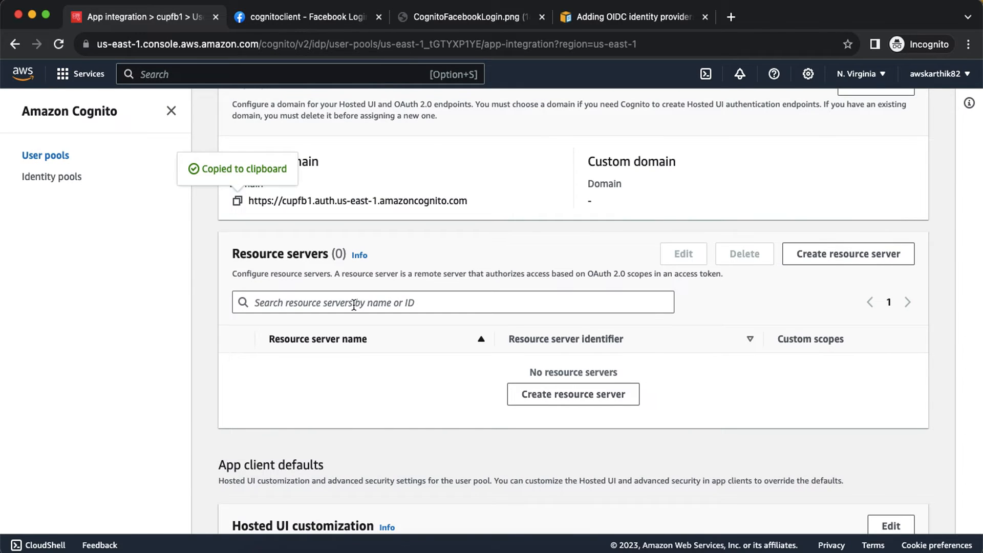
{"action": "scroll", "coordinate": [353, 305], "scroll_direction": "up", "scroll_amount": 9}
{"action": "scroll", "coordinate": [352, 303], "scroll_direction": "down", "scroll_amount": 3}
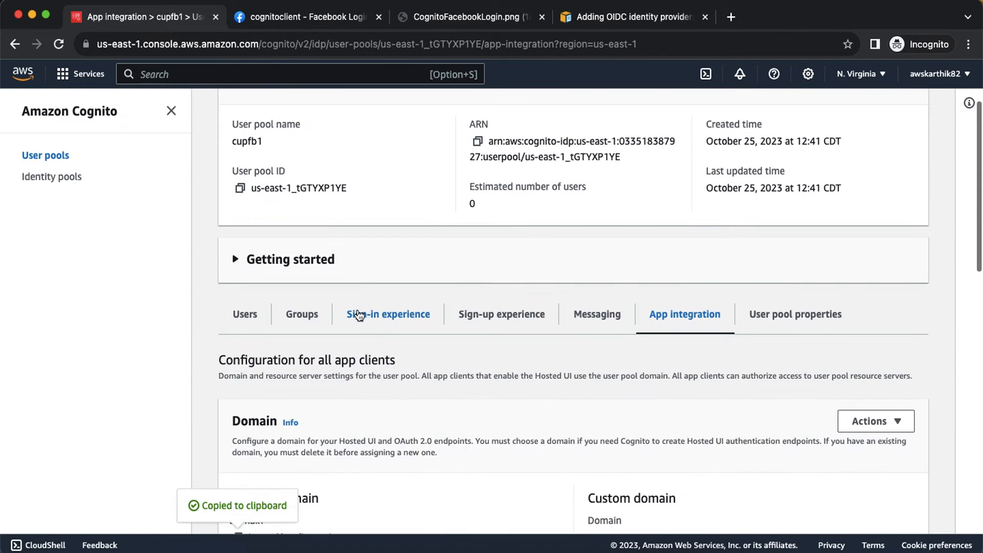
{"action": "left_click", "coordinate": [389, 315]}
{"action": "scroll", "coordinate": [510, 440], "scroll_direction": "down", "scroll_amount": 3}
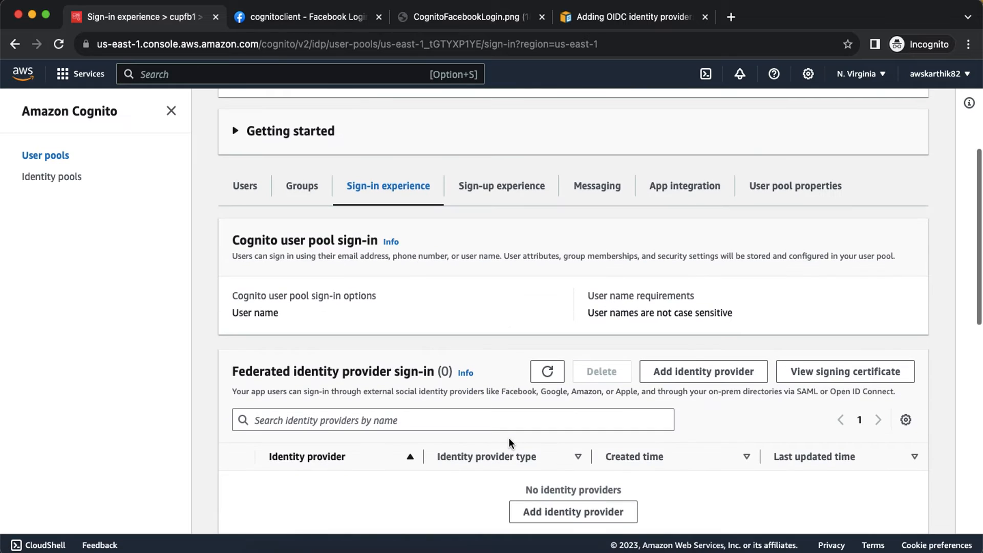
{"action": "scroll", "coordinate": [508, 437], "scroll_direction": "down", "scroll_amount": 3}
{"action": "scroll", "coordinate": [514, 235], "scroll_direction": "up", "scroll_amount": 2}
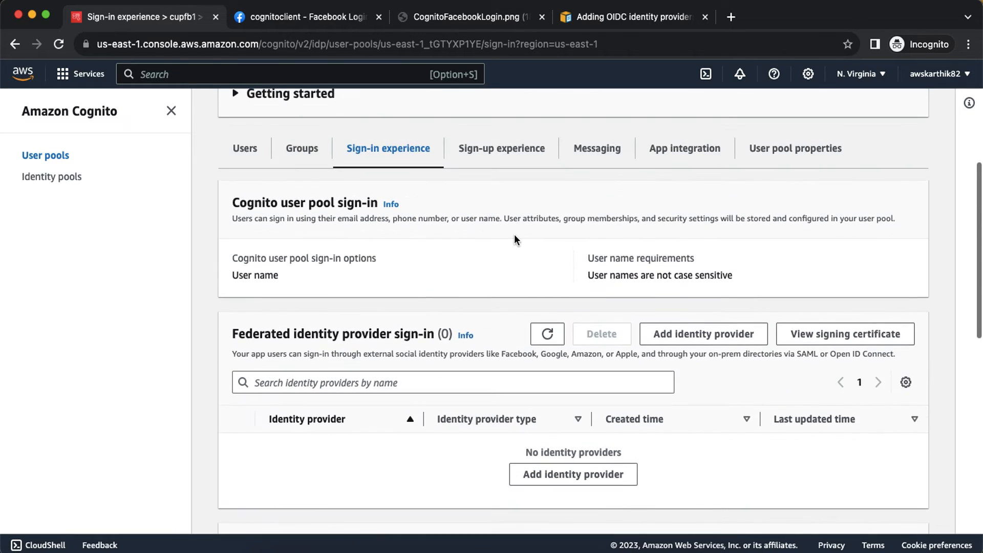
{"action": "scroll", "coordinate": [432, 198], "scroll_direction": "up", "scroll_amount": 5}
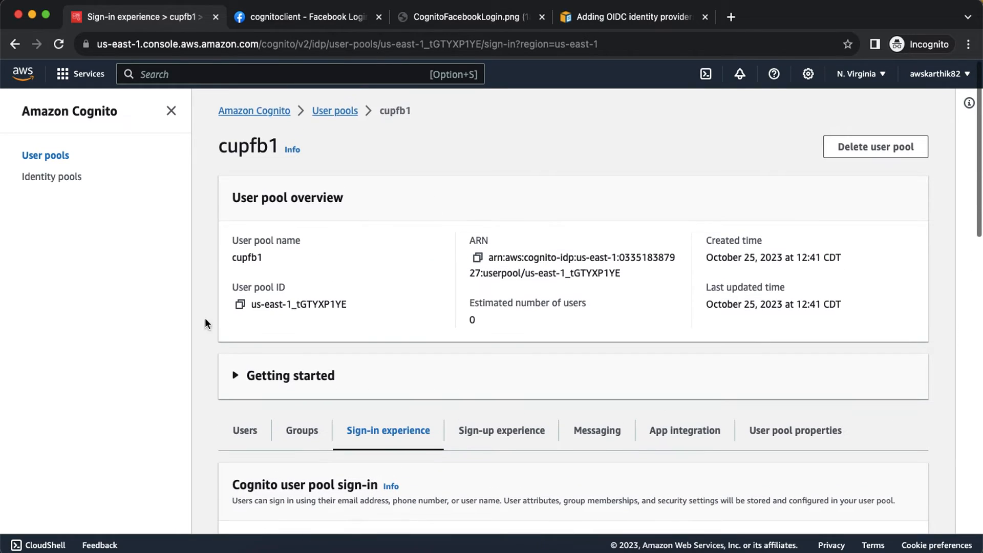
{"action": "scroll", "coordinate": [382, 435], "scroll_direction": "down", "scroll_amount": 4}
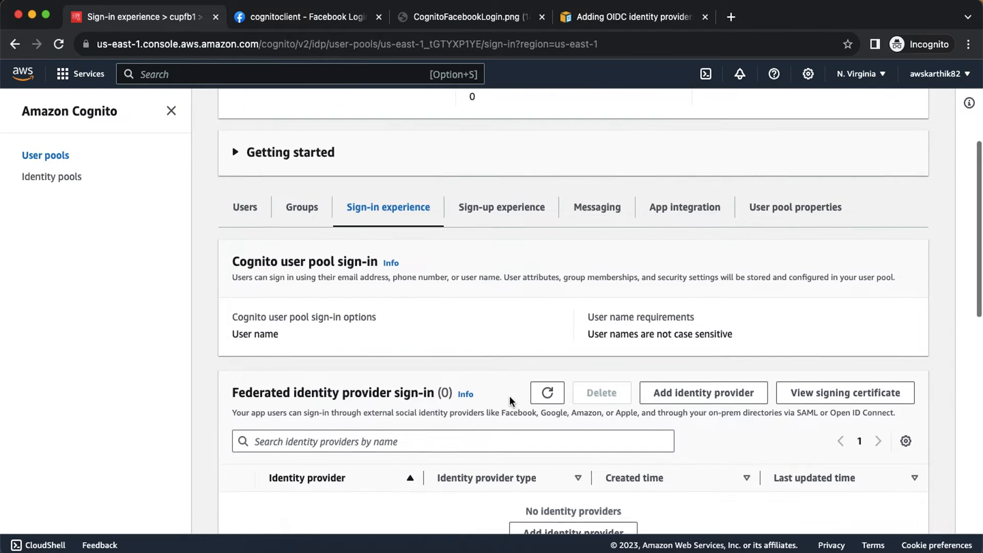
Choose Facebook in Cognito's Add identity provider form, then return to the cognitoclient Facebook settings.
{"action": "left_click", "coordinate": [692, 391]}
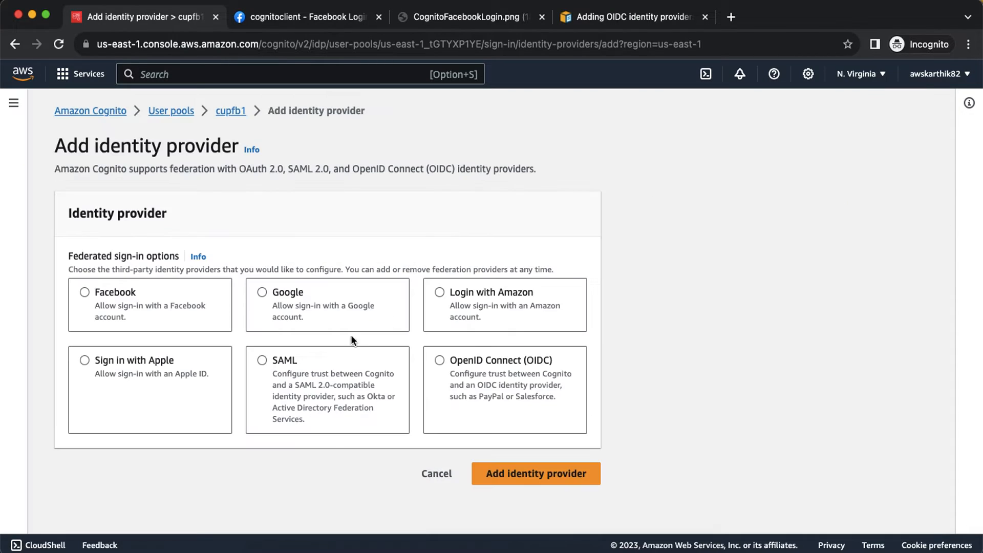
{"action": "left_click", "coordinate": [84, 293]}
{"action": "scroll", "coordinate": [259, 324], "scroll_direction": "down", "scroll_amount": 6}
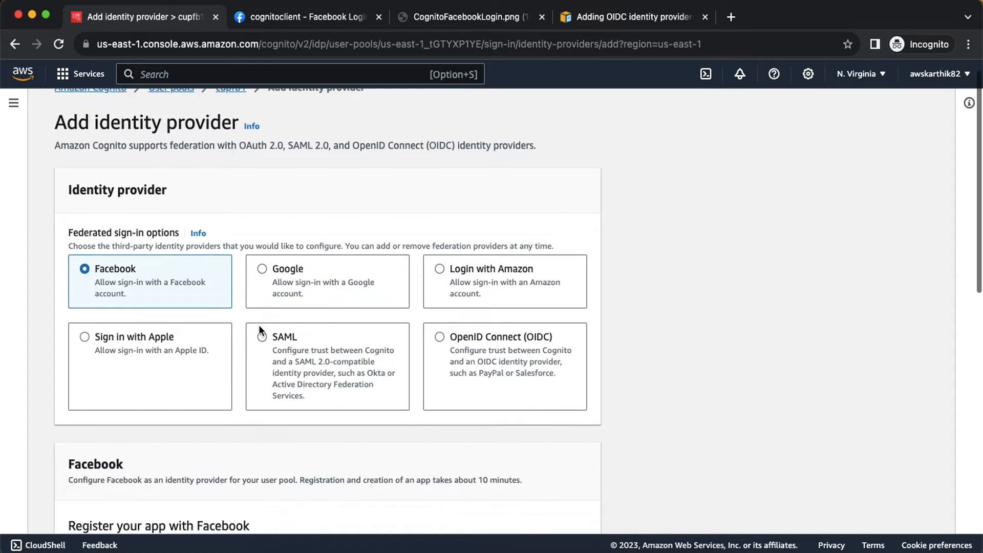
{"action": "left_click", "coordinate": [122, 376]}
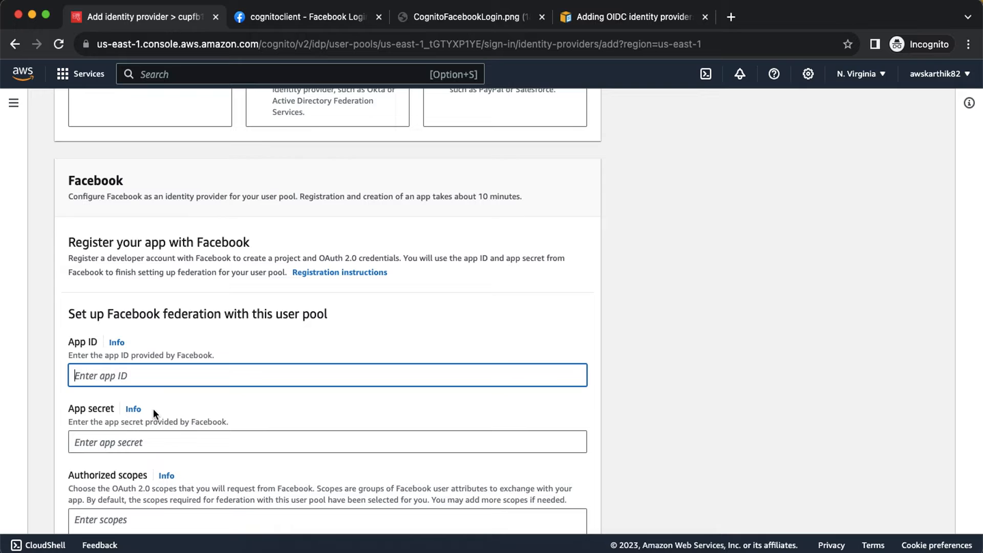
{"action": "left_click", "coordinate": [320, 13]}
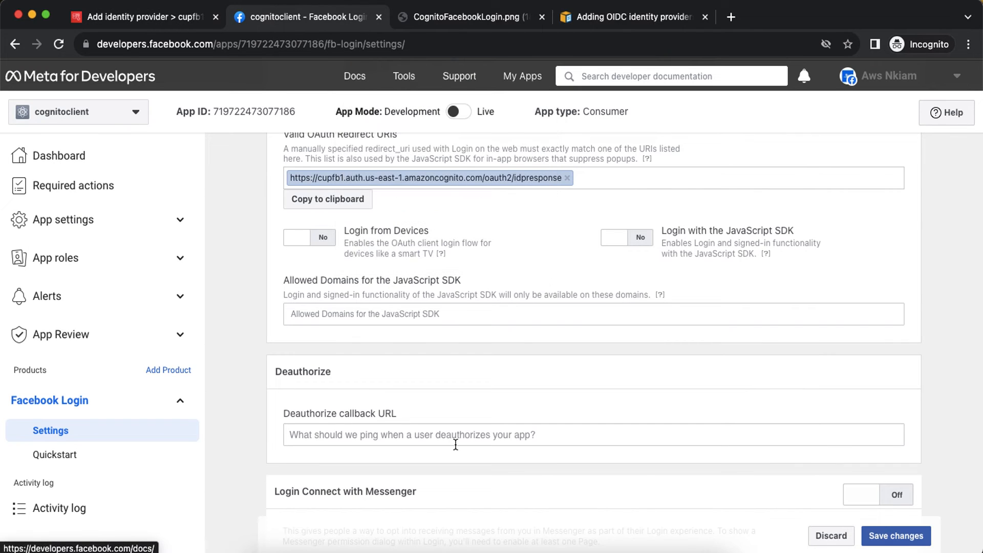
{"action": "scroll", "coordinate": [207, 351], "scroll_direction": "up", "scroll_amount": 5}
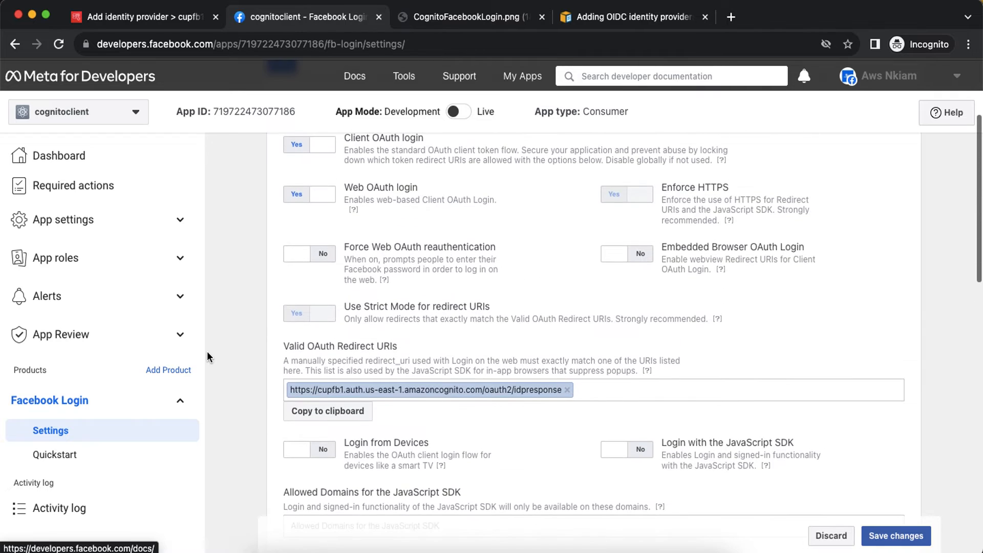
{"action": "scroll", "coordinate": [207, 351], "scroll_direction": "up", "scroll_amount": 3}
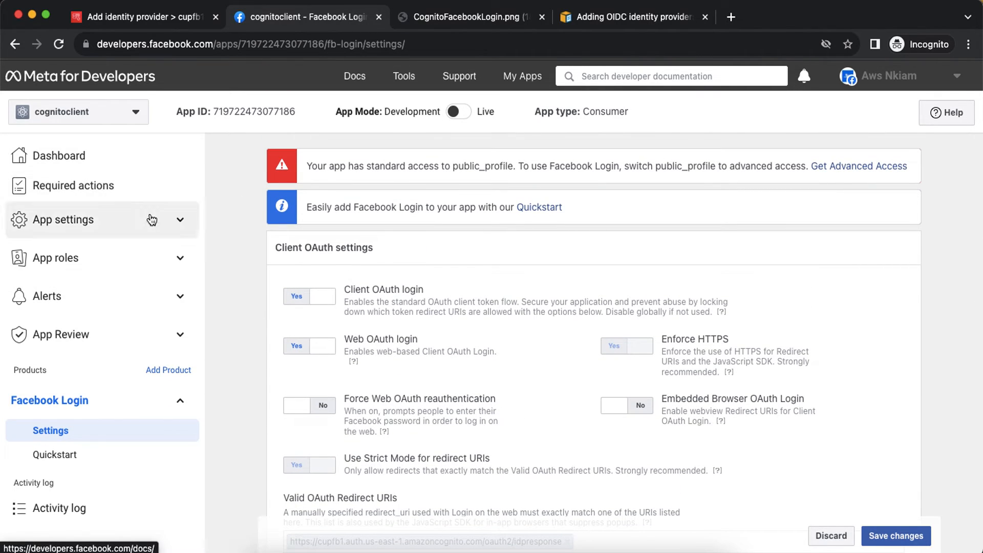
Copy the app ID from the cognitoclient Basic settings into Cognito's App ID field.
{"action": "left_click", "coordinate": [180, 220]}
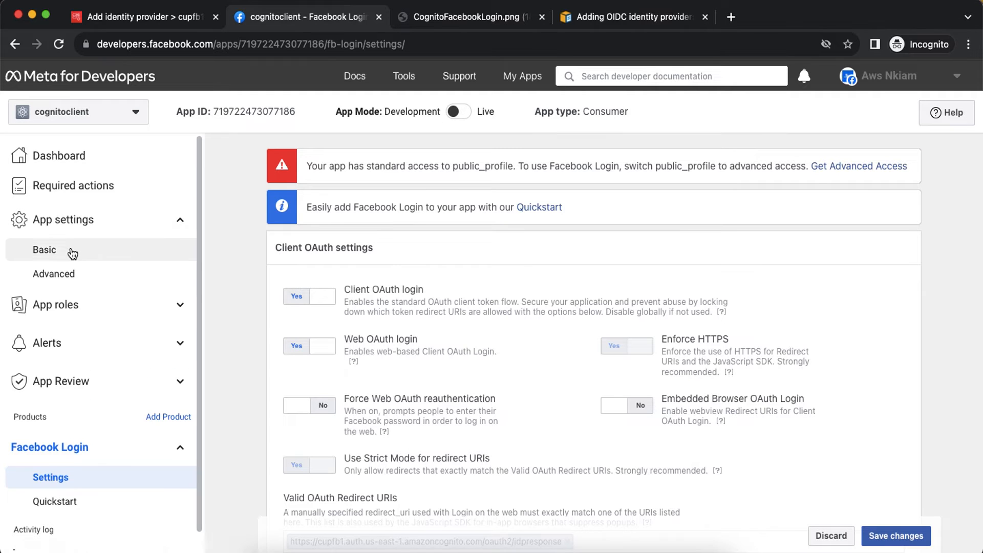
{"action": "left_click", "coordinate": [56, 251]}
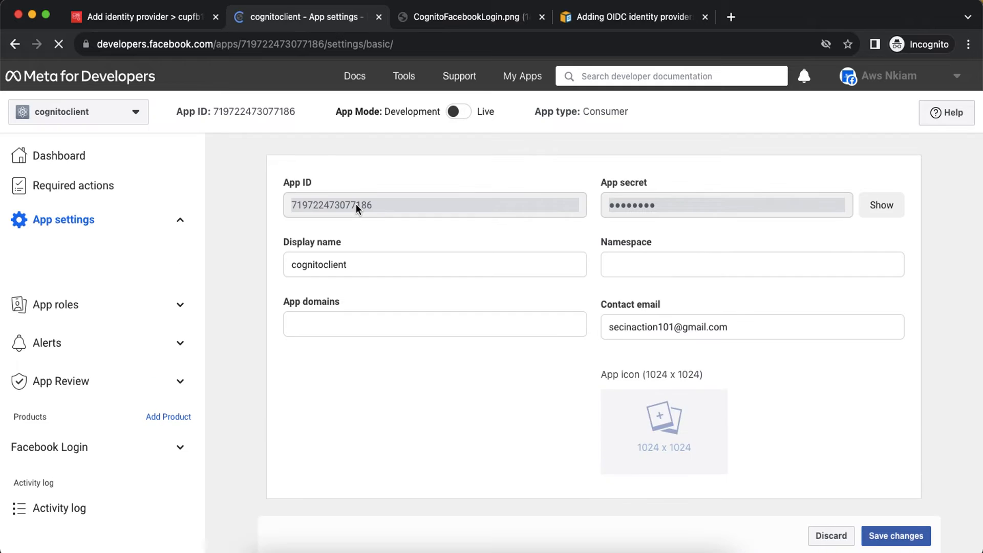
{"action": "double_click", "coordinate": [352, 203]}
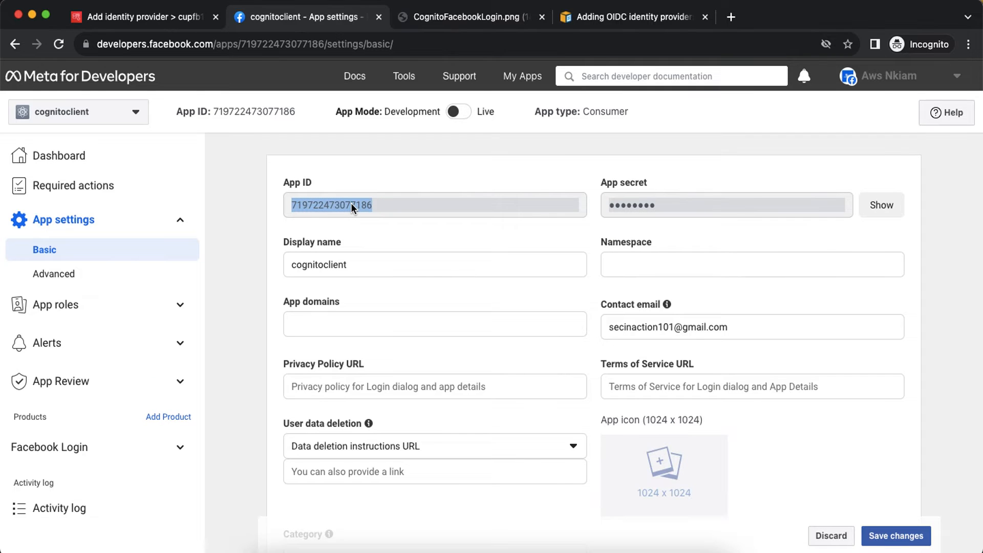
{"action": "left_click", "coordinate": [139, 23]}
{"action": "key", "text": "super+v"}
{"action": "key", "text": "Tab"}
{"action": "key", "text": "Tab"}
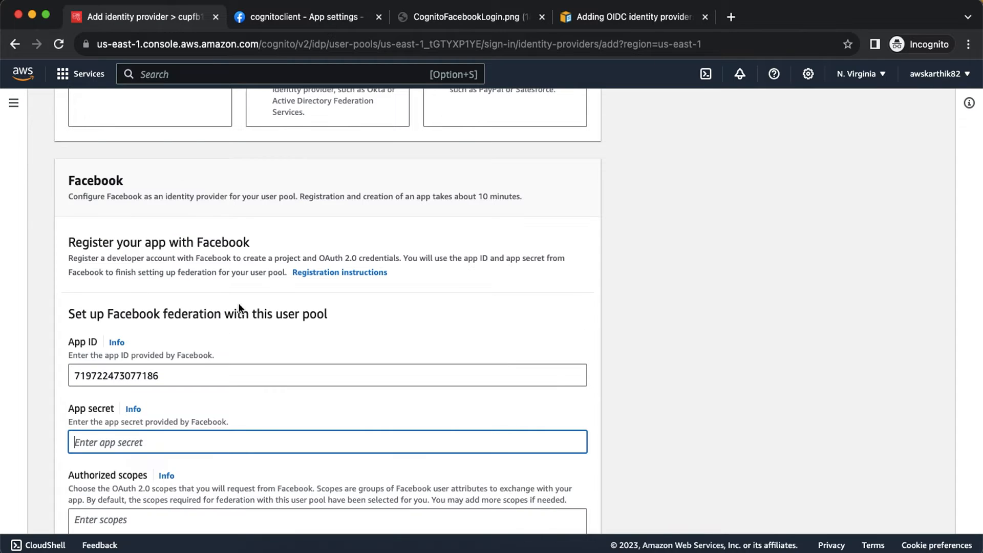
Reveal the Facebook app secret and paste it into Cognito's App secret field.
{"action": "left_click", "coordinate": [317, 17]}
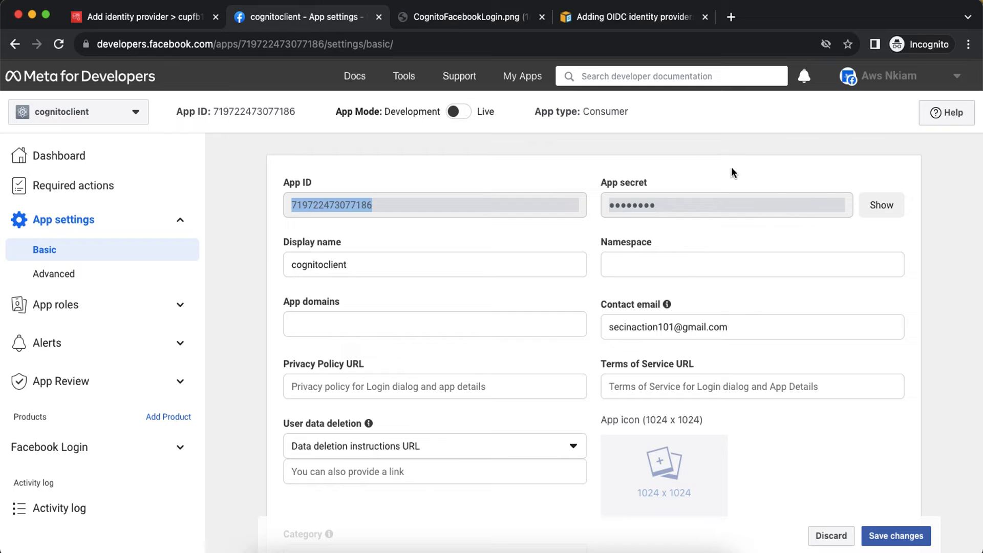
{"action": "left_click", "coordinate": [881, 210]}
{"action": "double_click", "coordinate": [677, 204]}
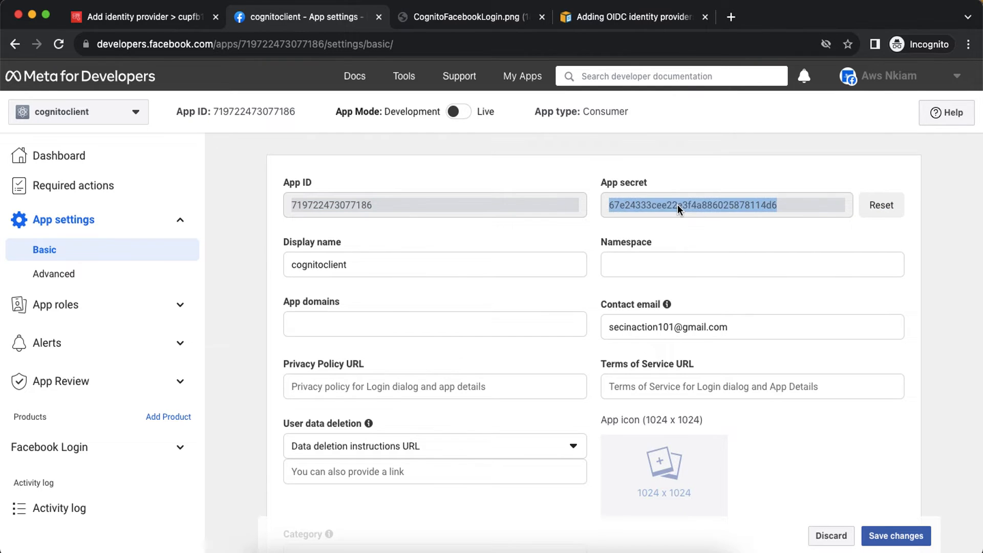
{"action": "left_click", "coordinate": [881, 206]}
{"action": "left_click", "coordinate": [157, 39]}
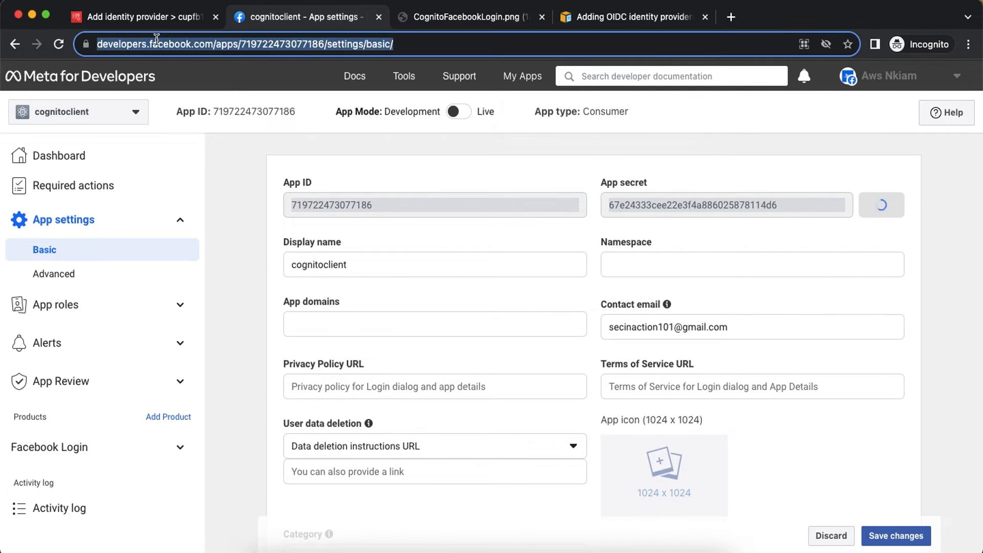
{"action": "left_click", "coordinate": [151, 25]}
{"action": "key", "text": "super+v"}
{"action": "scroll", "coordinate": [213, 234], "scroll_direction": "down", "scroll_amount": 4}
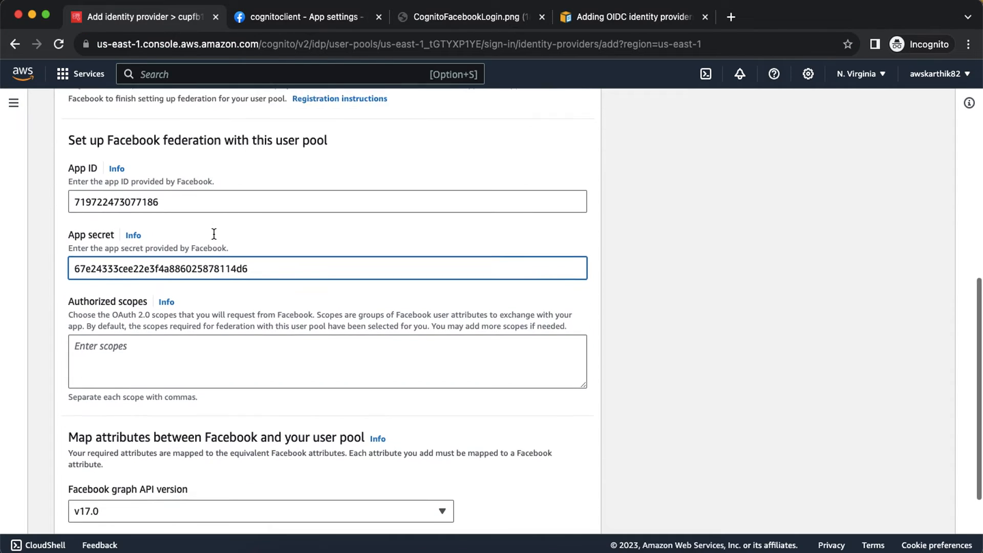
{"action": "left_click", "coordinate": [151, 348]}
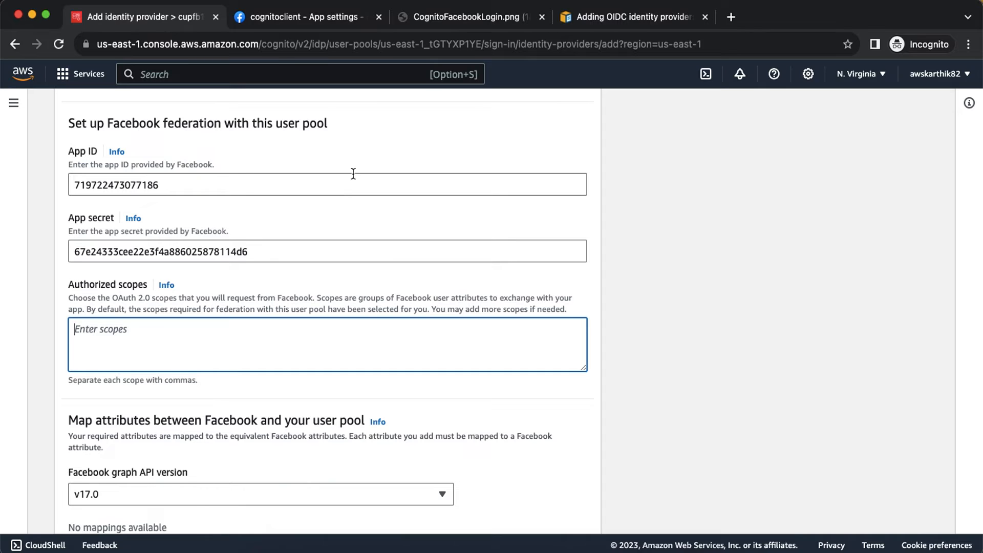
Search 'facebook oauth2 scopes' and copy public_profile from the Netlify scopes reference.
{"action": "left_click", "coordinate": [733, 18]}
{"action": "type", "text": "face"}
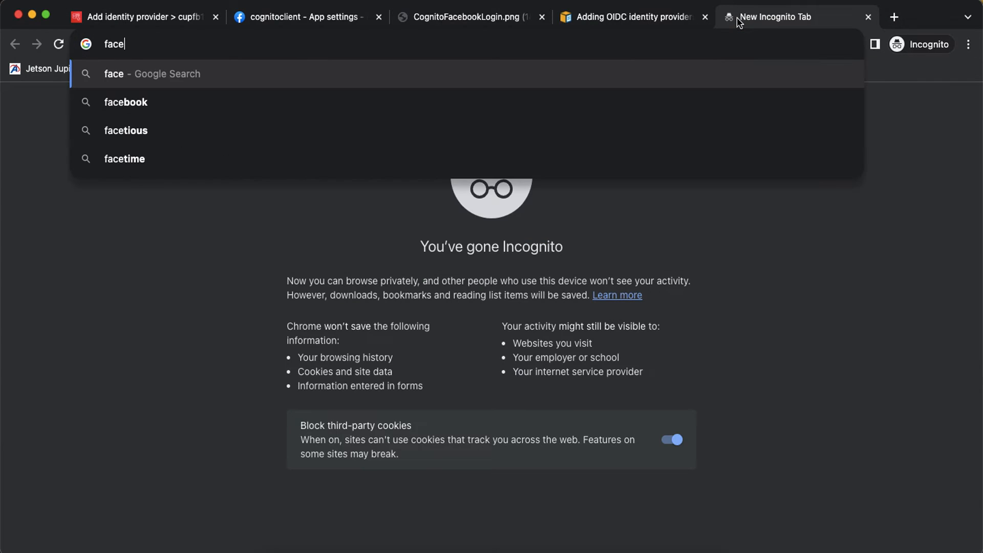
{"action": "type", "text": "book oauth"}
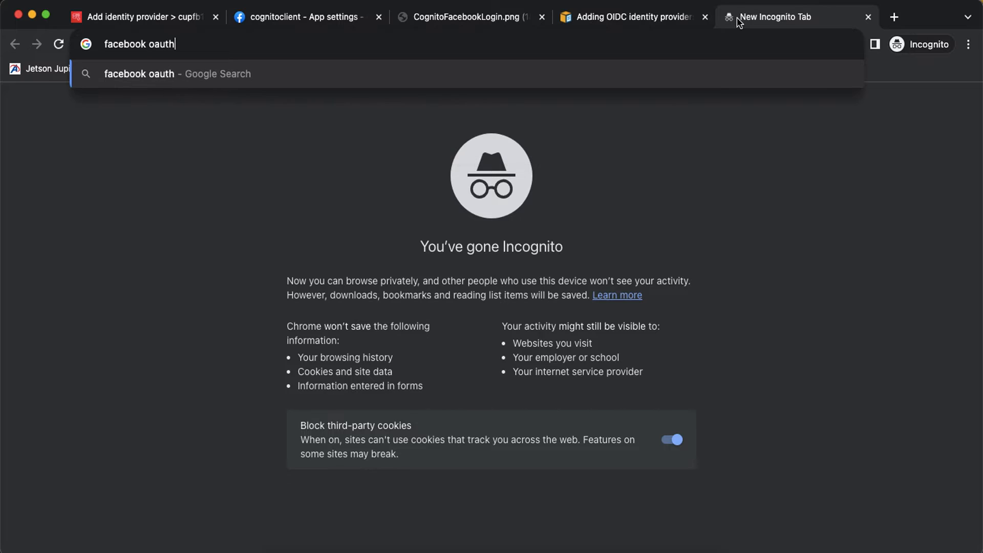
{"action": "type", "text": "2 scopes"}
{"action": "key", "text": "Return"}
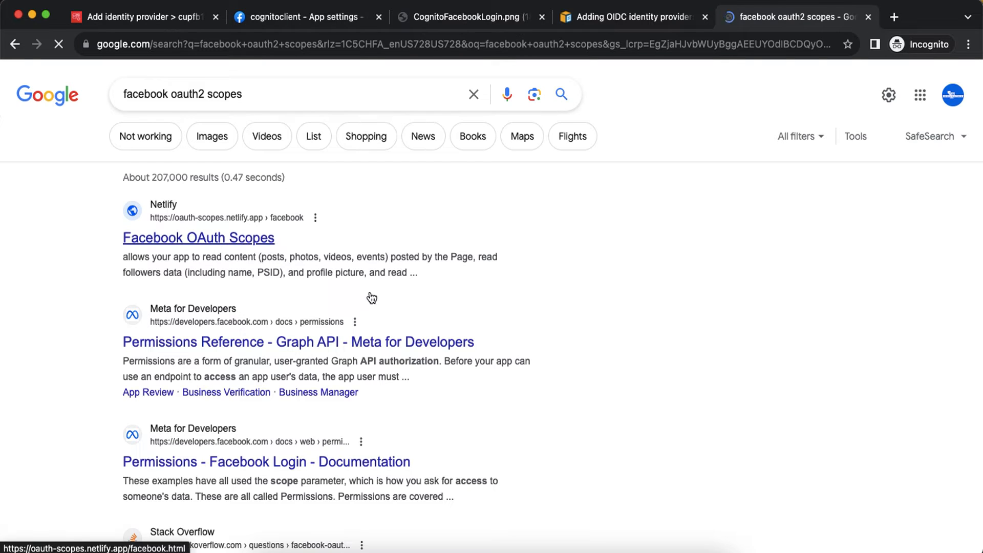
{"action": "left_click", "coordinate": [372, 298]}
{"action": "scroll", "coordinate": [481, 302], "scroll_direction": "down", "scroll_amount": 3}
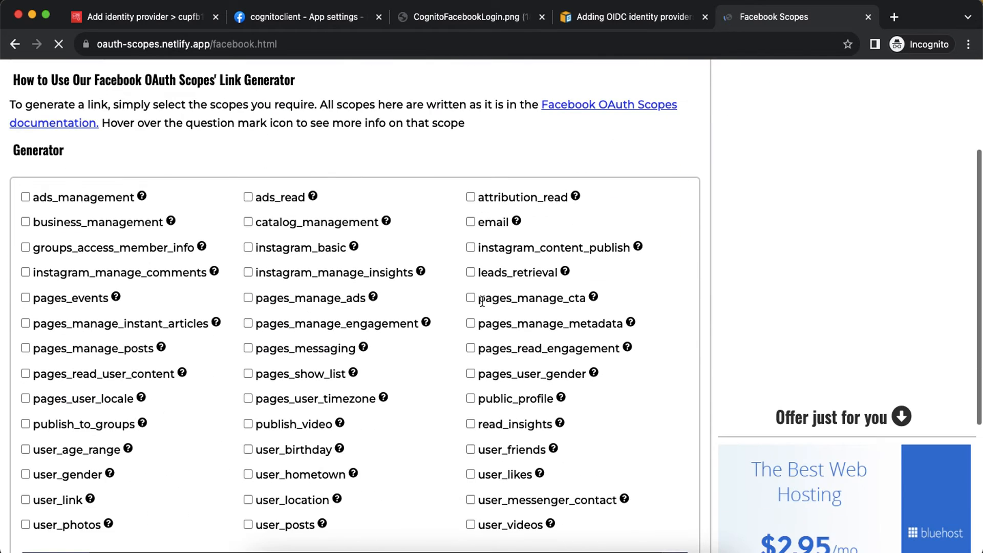
{"action": "left_click_drag", "start_coordinate": [478, 398], "coordinate": [554, 400]}
{"action": "key", "text": "super+c"}
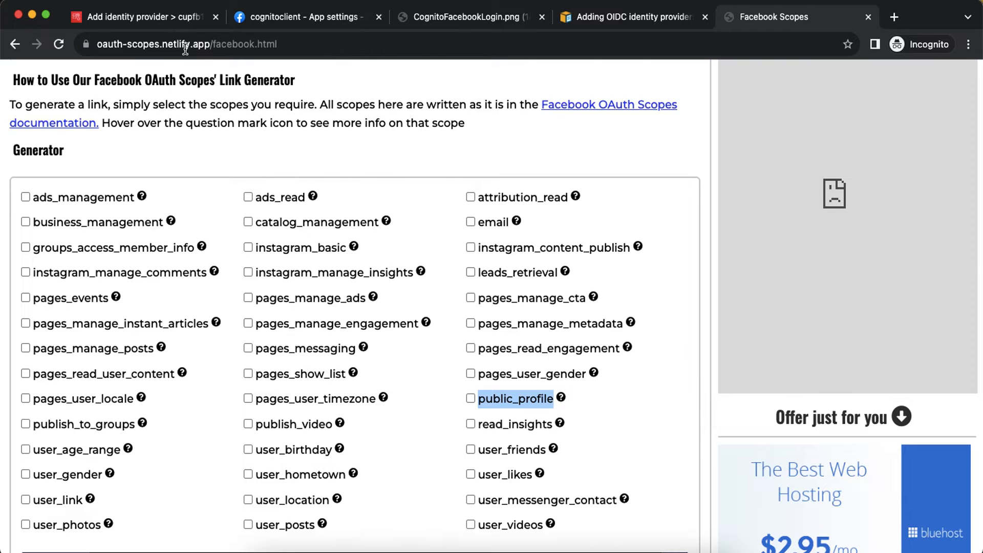
Fill Cognito's Authorized scopes with 'public_profile, email'.
{"action": "left_click", "coordinate": [148, 17]}
{"action": "key", "text": "super+v"}
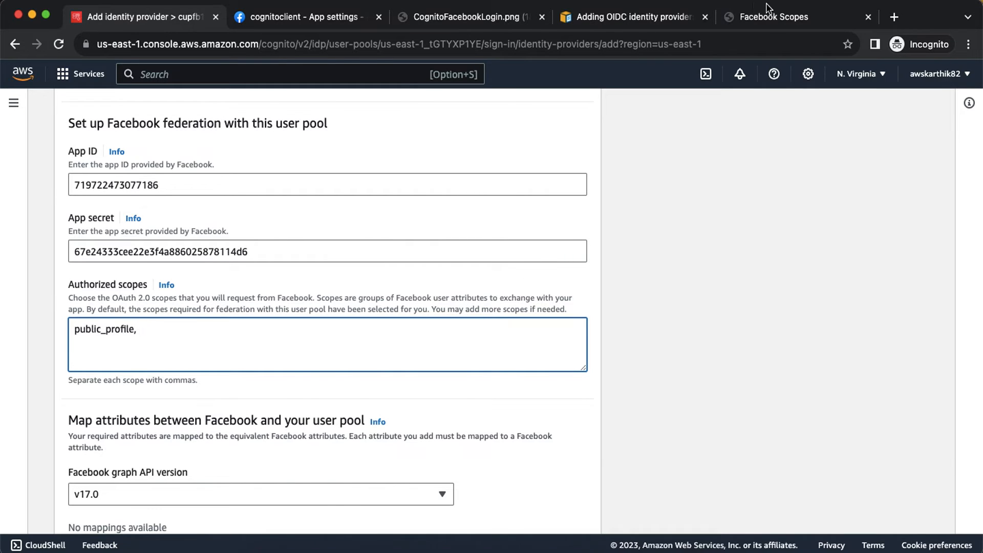
{"action": "left_click", "coordinate": [787, 17]}
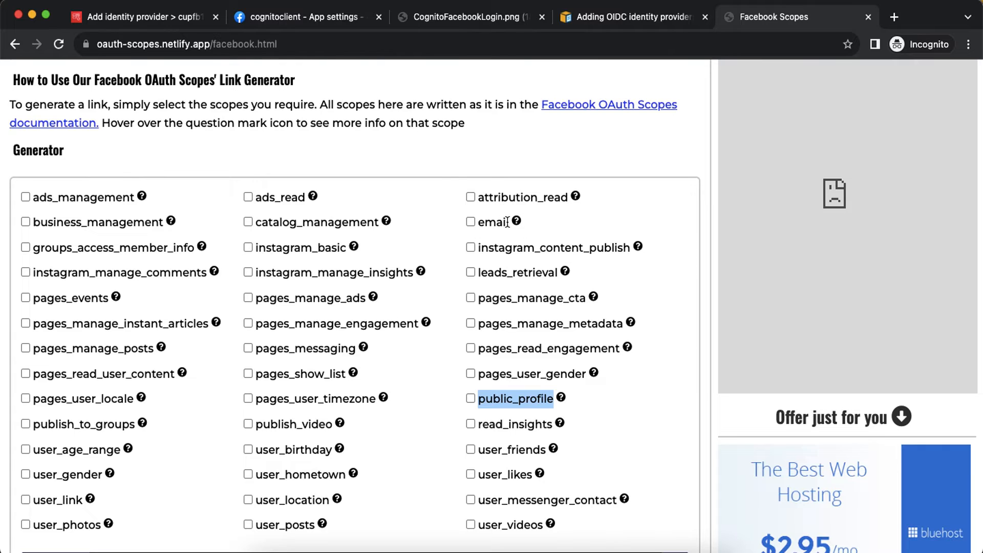
{"action": "left_click", "coordinate": [160, 16]}
{"action": "type", "text": ", emi"}
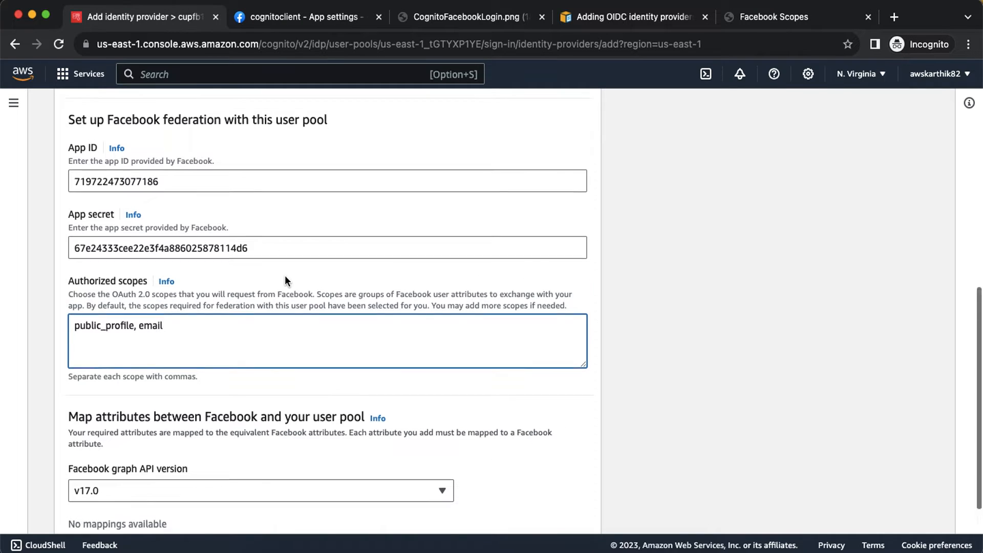
{"action": "scroll", "coordinate": [284, 275], "scroll_direction": "down", "scroll_amount": 2}
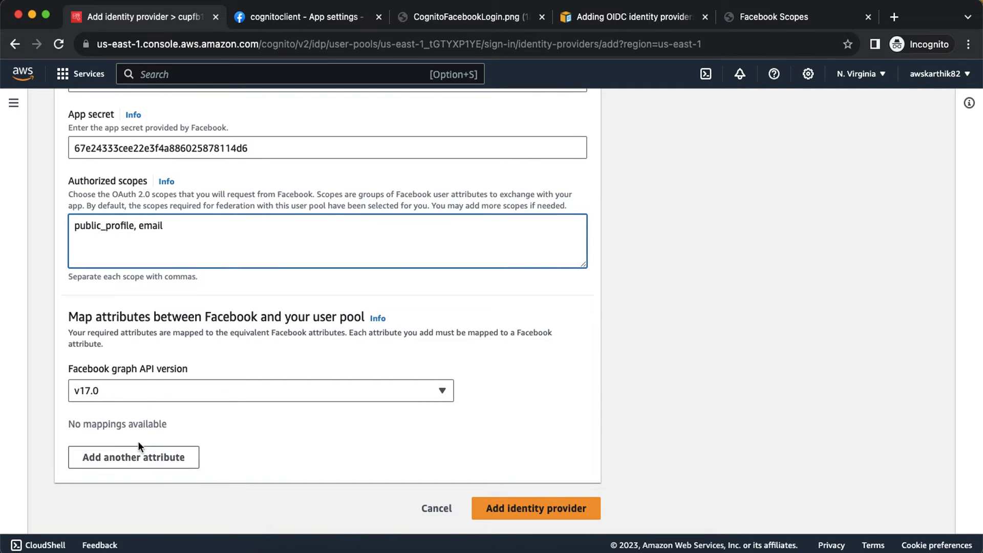
{"action": "left_click", "coordinate": [169, 457]}
{"action": "scroll", "coordinate": [263, 395], "scroll_direction": "down", "scroll_amount": 1}
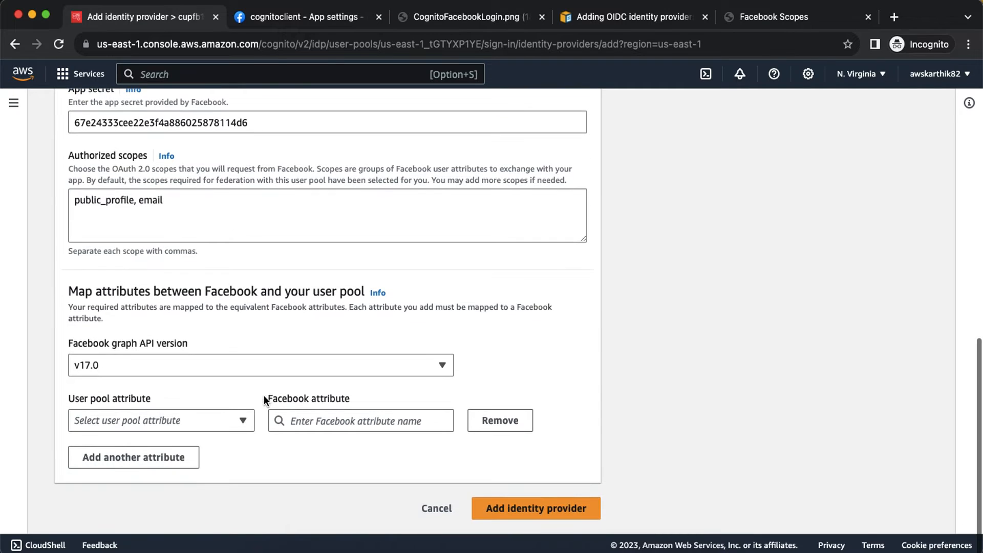
{"action": "left_click", "coordinate": [232, 419]}
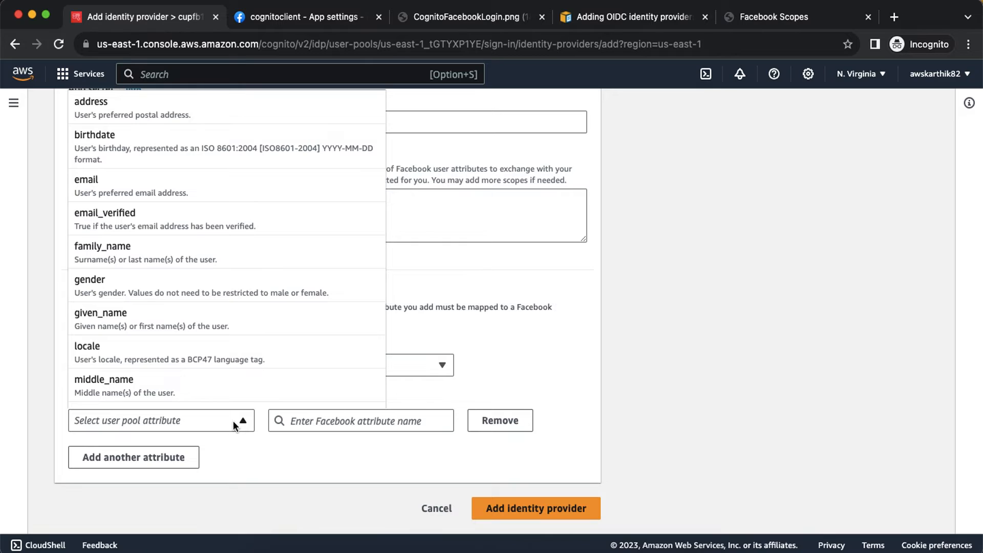
{"action": "left_click", "coordinate": [183, 183]}
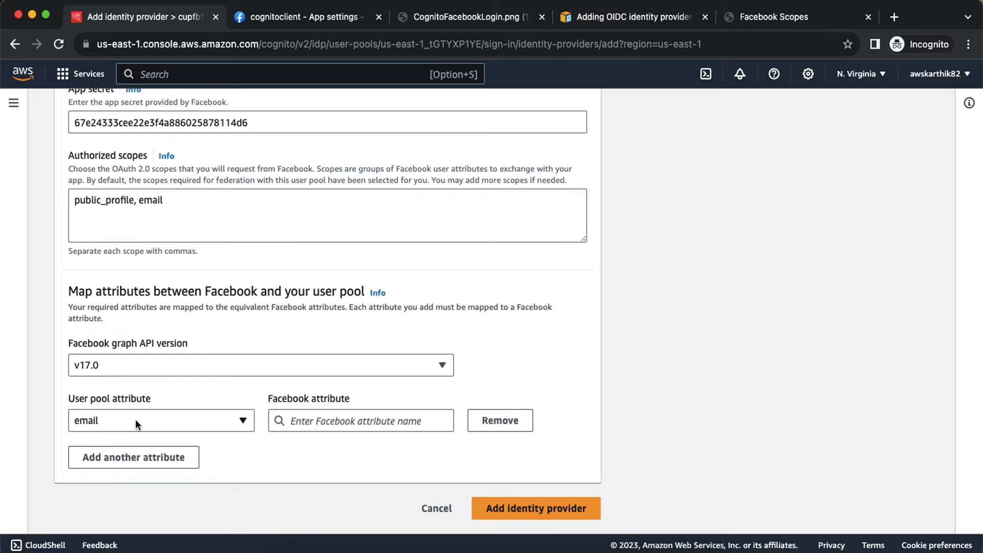
{"action": "left_click", "coordinate": [319, 424]}
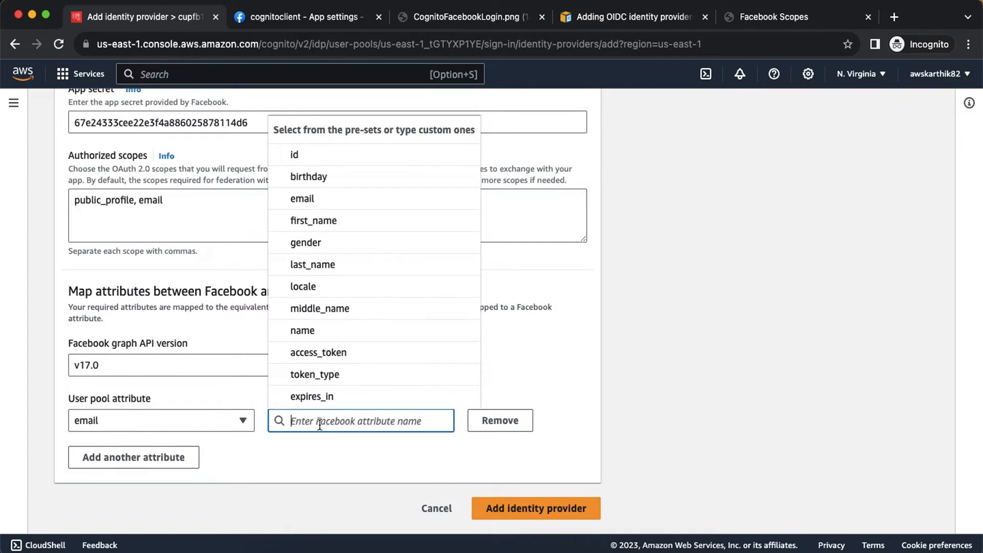
{"action": "left_click", "coordinate": [320, 203]}
{"action": "left_click", "coordinate": [167, 451]}
{"action": "left_click", "coordinate": [164, 451]}
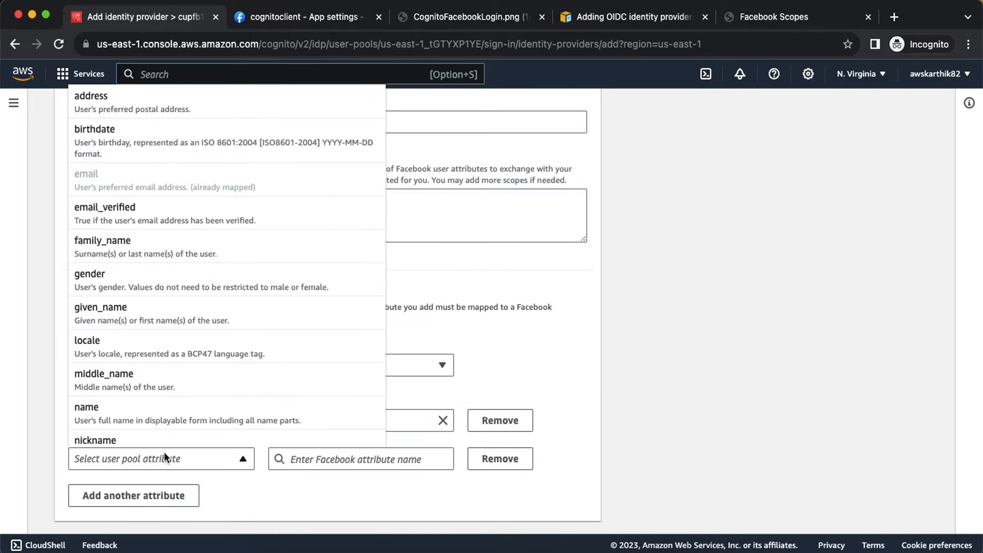
{"action": "left_click", "coordinate": [138, 404]}
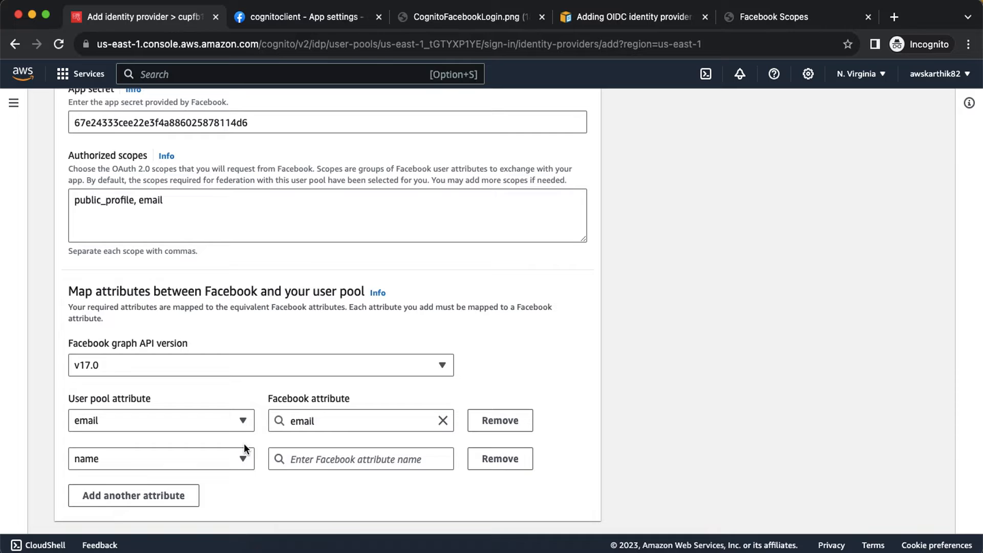
{"action": "left_click", "coordinate": [328, 459]}
{"action": "left_click", "coordinate": [328, 369]}
Map given_name to Facebook's first_name and family_name to last_name.
{"action": "left_click", "coordinate": [167, 484]}
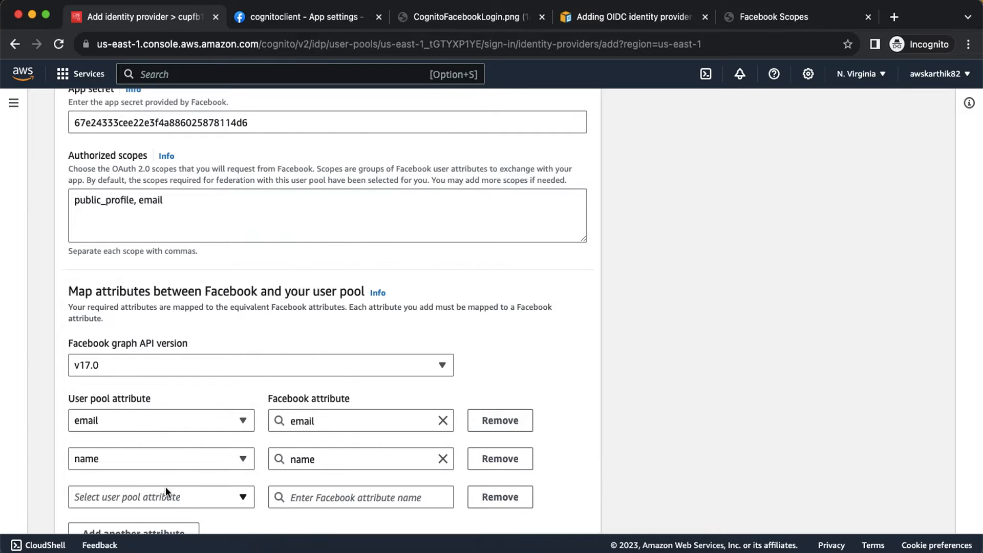
{"action": "scroll", "coordinate": [165, 487], "scroll_direction": "down", "scroll_amount": 3}
{"action": "left_click", "coordinate": [170, 422]}
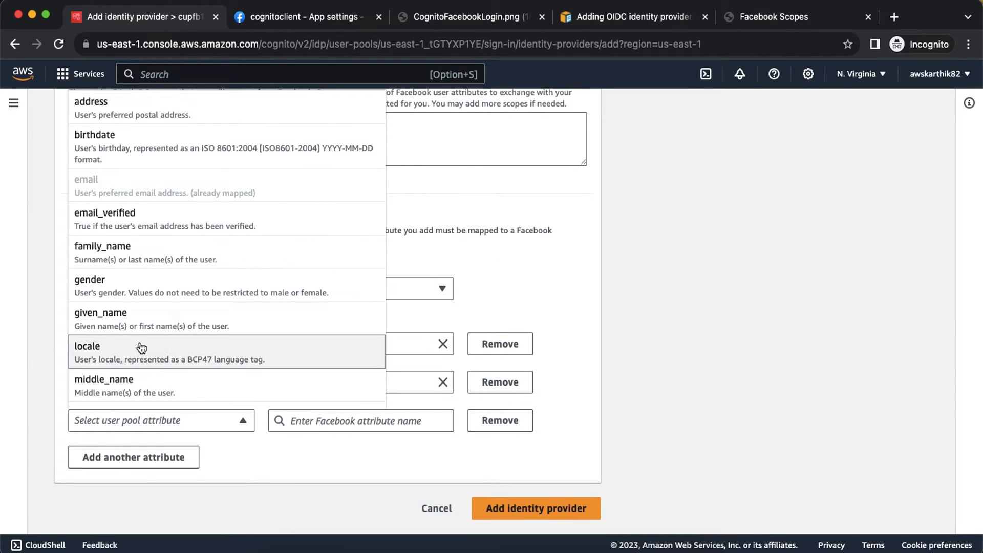
{"action": "left_click", "coordinate": [137, 321]}
{"action": "left_click", "coordinate": [321, 422]}
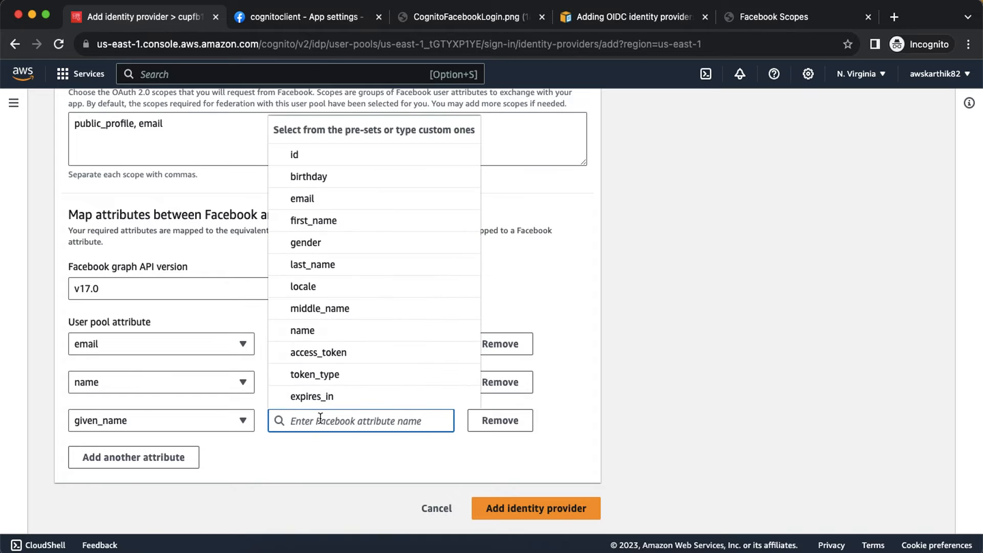
{"action": "left_click", "coordinate": [327, 223]}
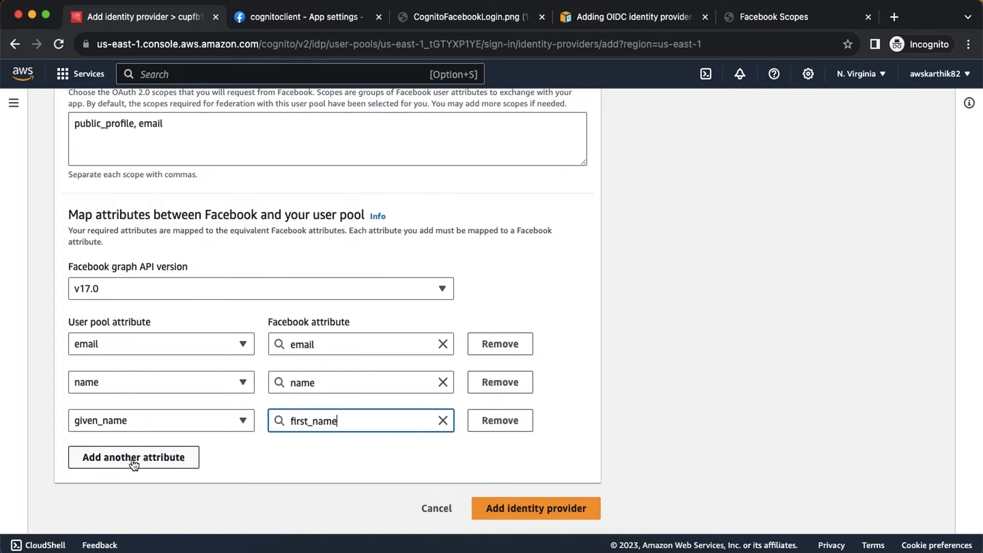
{"action": "left_click", "coordinate": [131, 456]}
{"action": "left_click", "coordinate": [127, 457]}
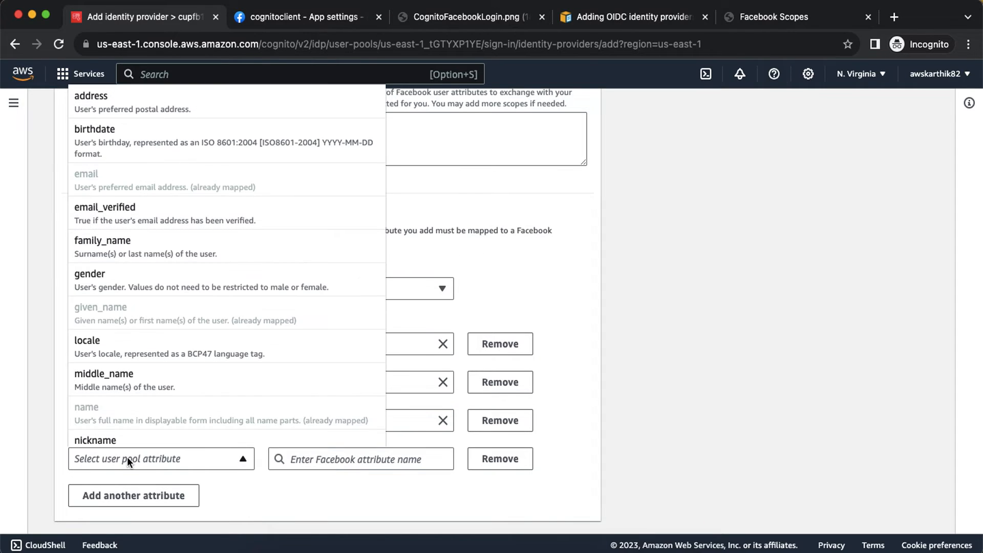
{"action": "left_click", "coordinate": [132, 247]}
{"action": "left_click", "coordinate": [337, 455]}
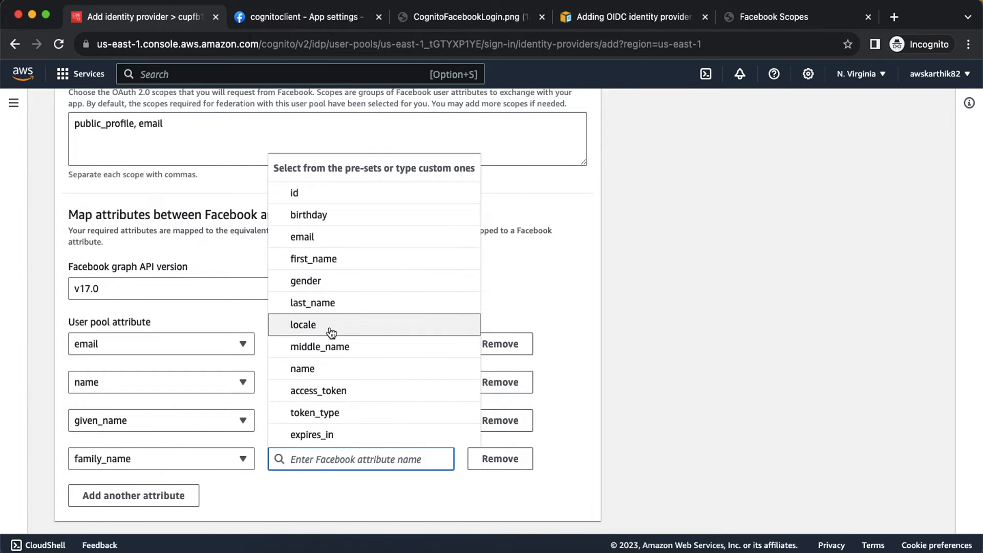
{"action": "left_click", "coordinate": [328, 306]}
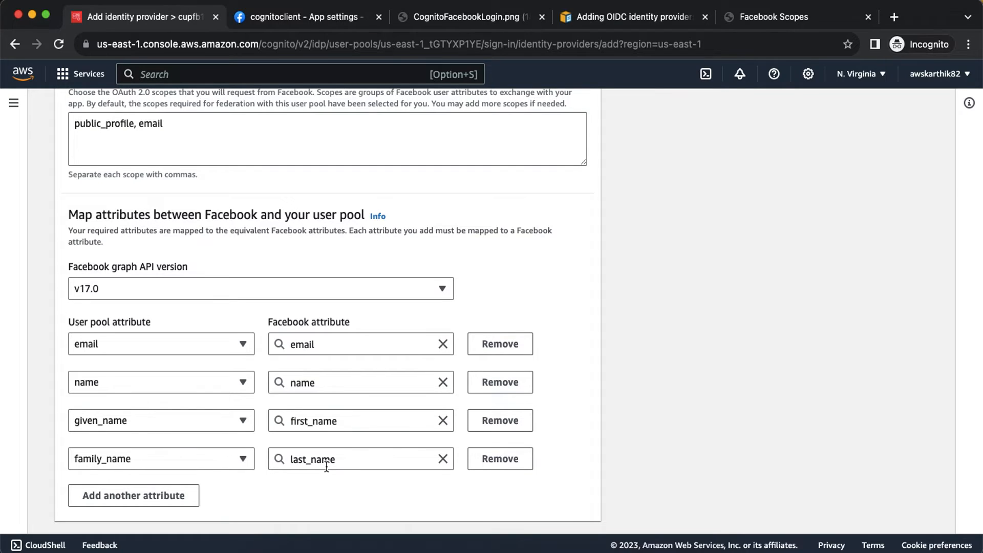
{"action": "scroll", "coordinate": [326, 466], "scroll_direction": "down", "scroll_amount": 2}
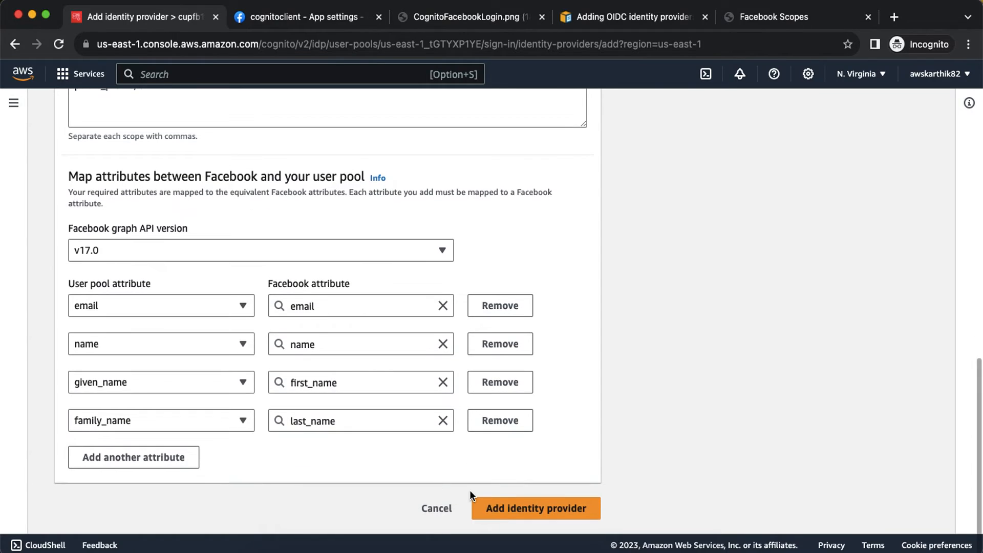
Create the Facebook identity provider, then open the fbclient app client's Hosted UI settings.
{"action": "left_click", "coordinate": [499, 505]}
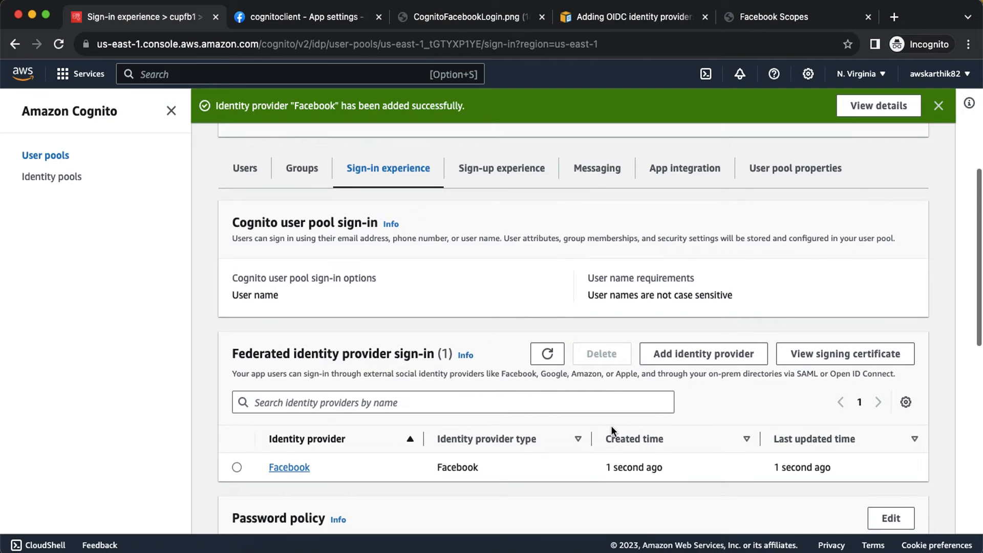
{"action": "left_click", "coordinate": [683, 171]}
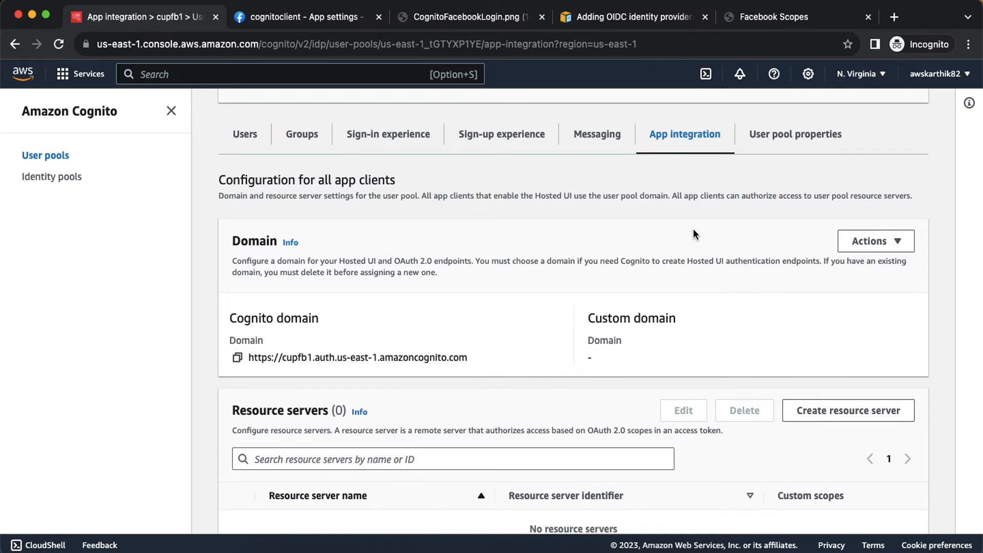
{"action": "scroll", "coordinate": [694, 234], "scroll_direction": "down", "scroll_amount": 2}
{"action": "scroll", "coordinate": [693, 228], "scroll_direction": "down", "scroll_amount": 10}
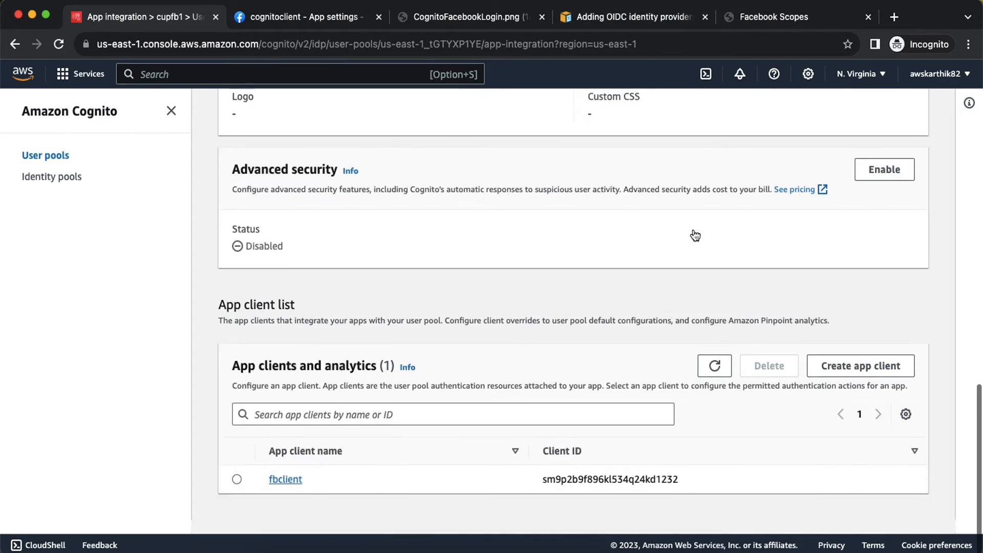
{"action": "left_click", "coordinate": [290, 496]}
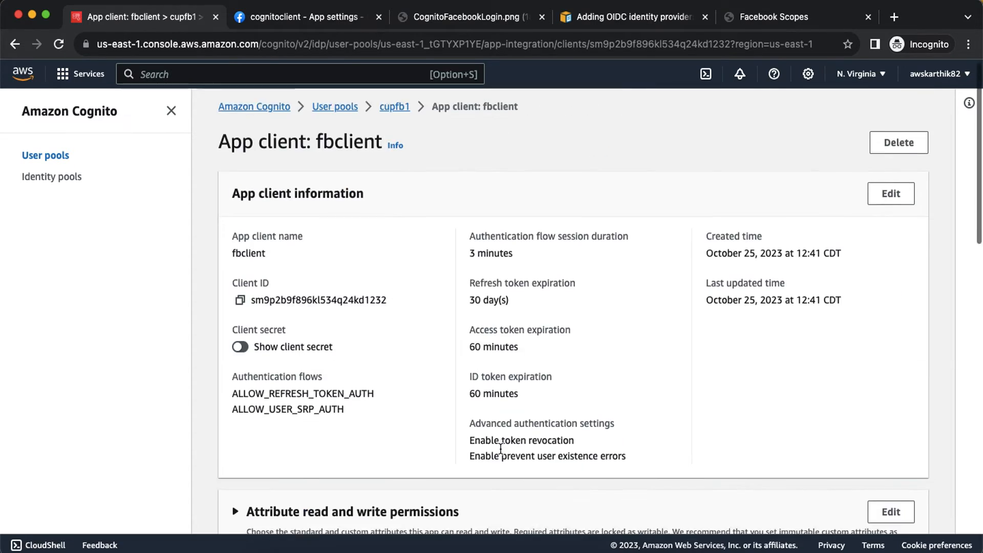
{"action": "scroll", "coordinate": [500, 447], "scroll_direction": "down", "scroll_amount": 3}
{"action": "scroll", "coordinate": [499, 452], "scroll_direction": "down", "scroll_amount": 8}
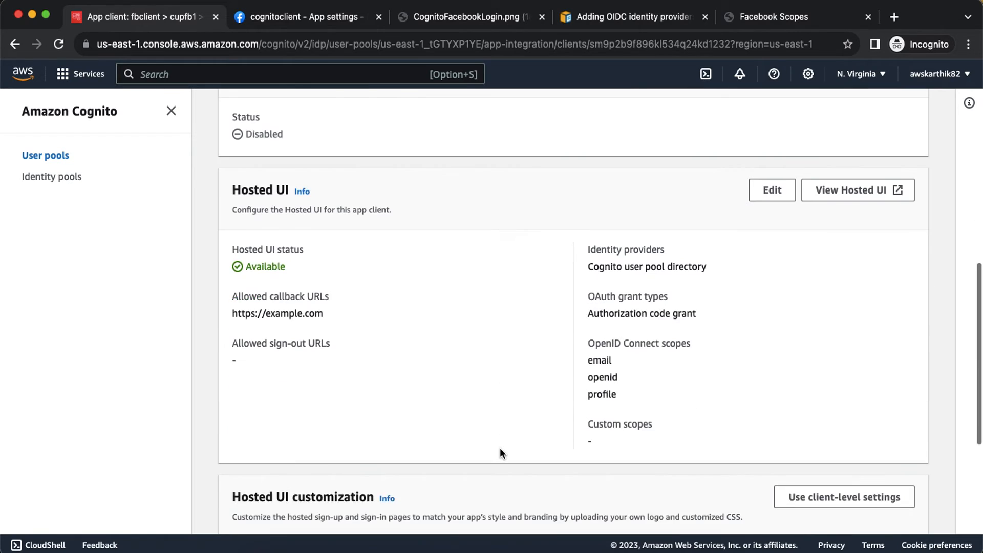
{"action": "scroll", "coordinate": [735, 292], "scroll_direction": "up", "scroll_amount": 1}
Edit fbclient's hosted UI and add Facebook to its identity providers.
{"action": "left_click", "coordinate": [772, 305]}
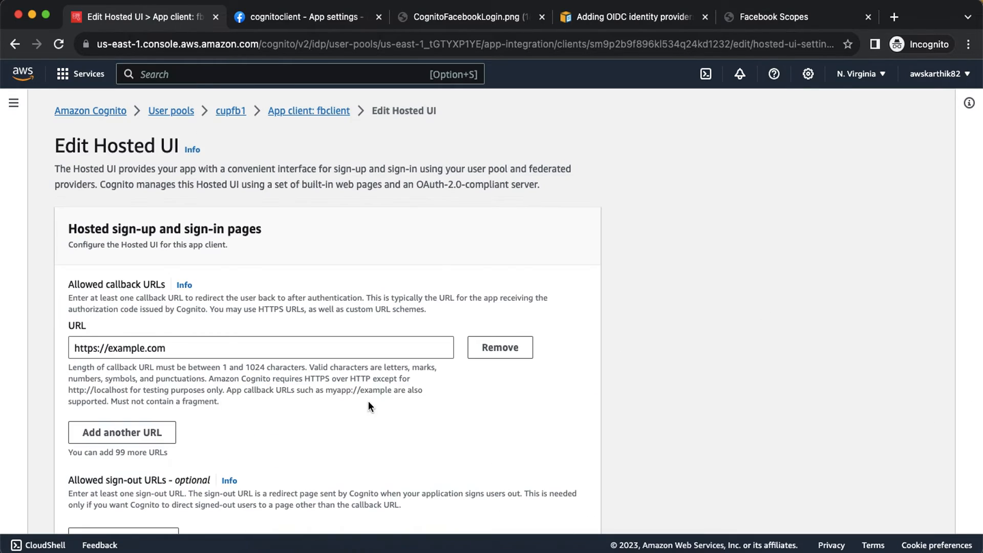
{"action": "scroll", "coordinate": [368, 401], "scroll_direction": "down", "scroll_amount": 3}
{"action": "scroll", "coordinate": [368, 402], "scroll_direction": "down", "scroll_amount": 4}
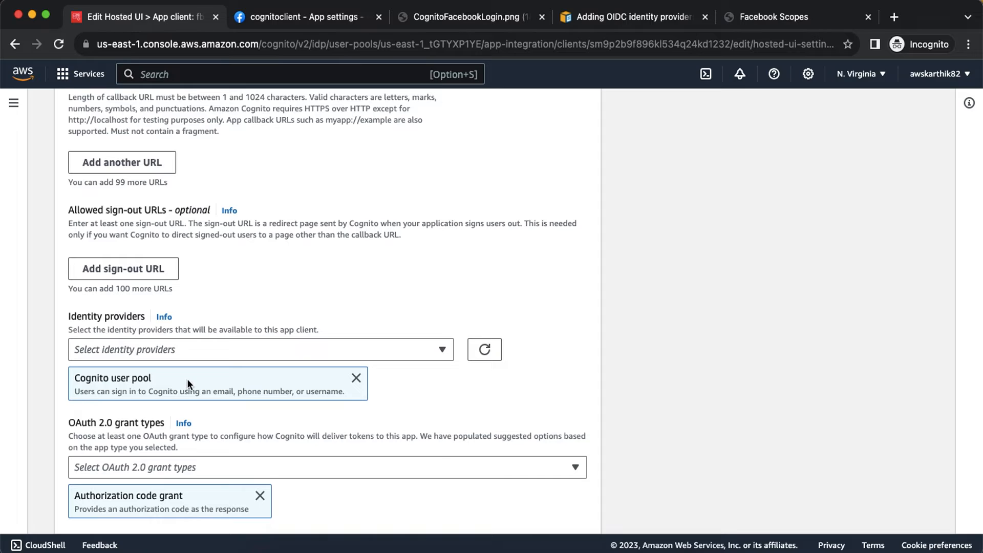
{"action": "left_click", "coordinate": [379, 348]}
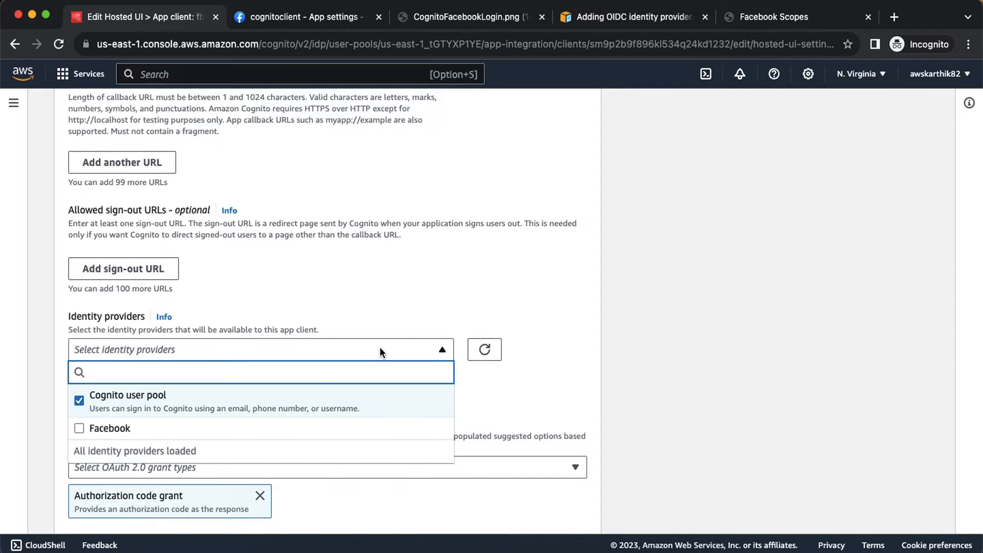
{"action": "left_click", "coordinate": [116, 431]}
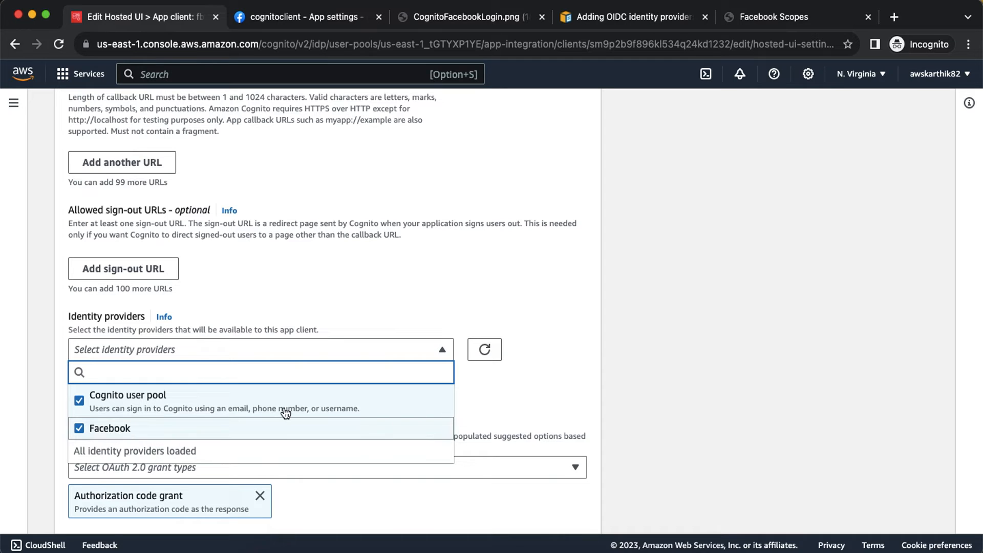
{"action": "left_click", "coordinate": [586, 376]}
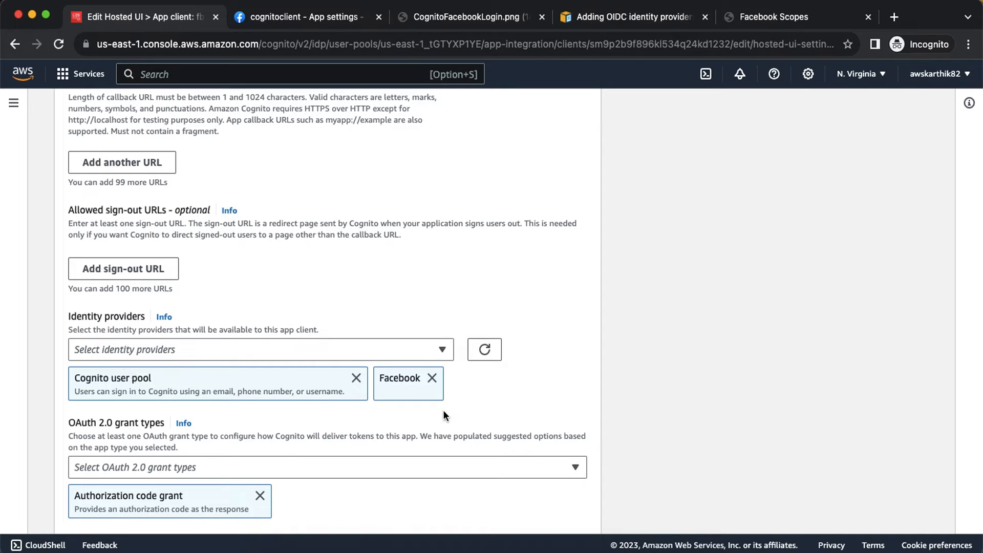
Review the form showing Facebook beside Cognito user pool, then move to Firefox.
{"action": "scroll", "coordinate": [443, 416], "scroll_direction": "down", "scroll_amount": 6}
{"action": "scroll", "coordinate": [443, 415], "scroll_direction": "up", "scroll_amount": 7}
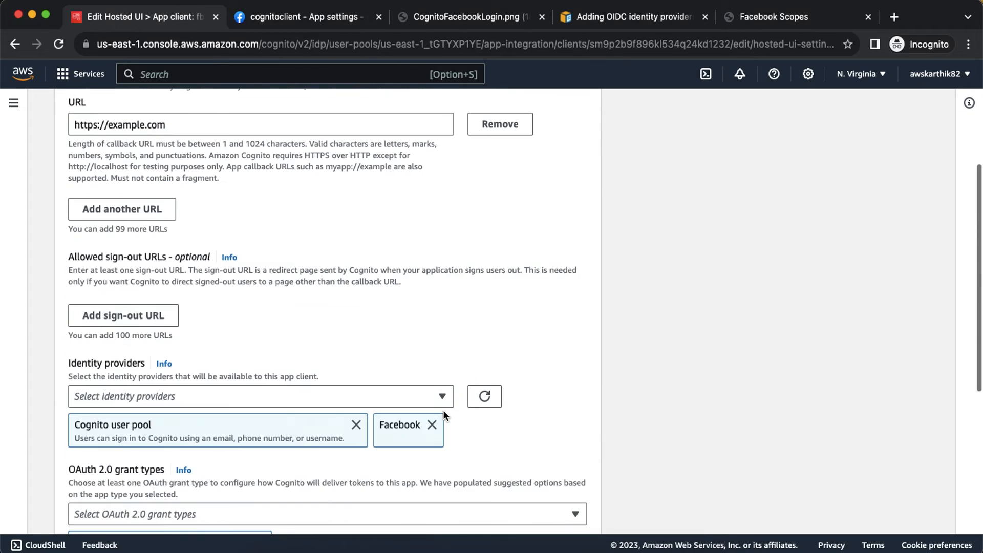
{"action": "scroll", "coordinate": [443, 411], "scroll_direction": "up", "scroll_amount": 2}
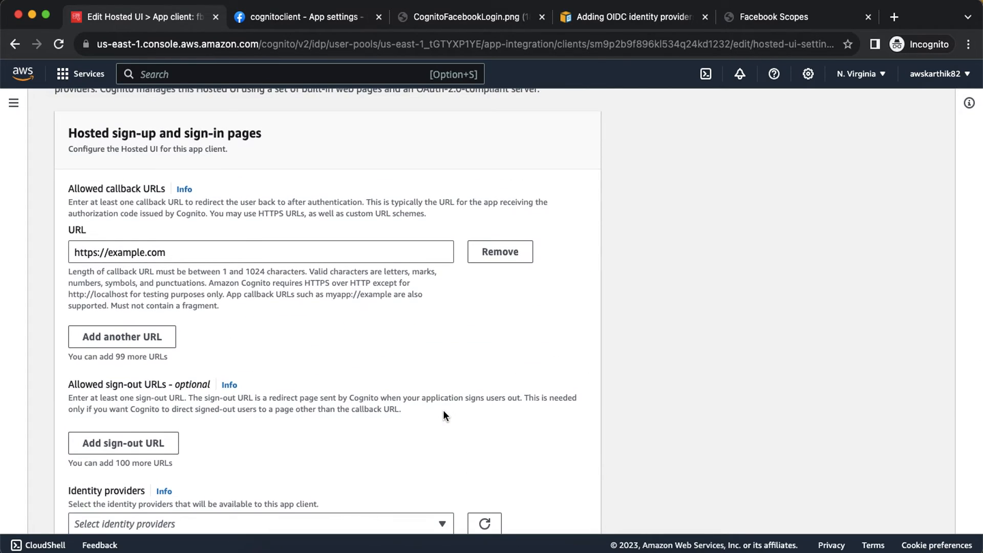
{"action": "scroll", "coordinate": [443, 410], "scroll_direction": "down", "scroll_amount": 8}
{"action": "scroll", "coordinate": [443, 414], "scroll_direction": "up", "scroll_amount": 1}
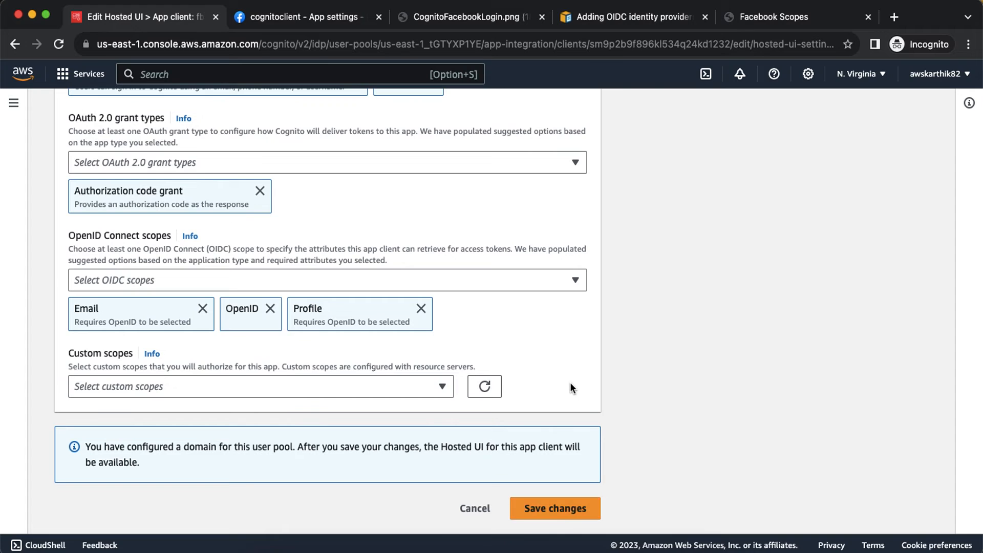
{"action": "scroll", "coordinate": [571, 384], "scroll_direction": "up", "scroll_amount": 7}
{"action": "scroll", "coordinate": [570, 382], "scroll_direction": "up", "scroll_amount": 3}
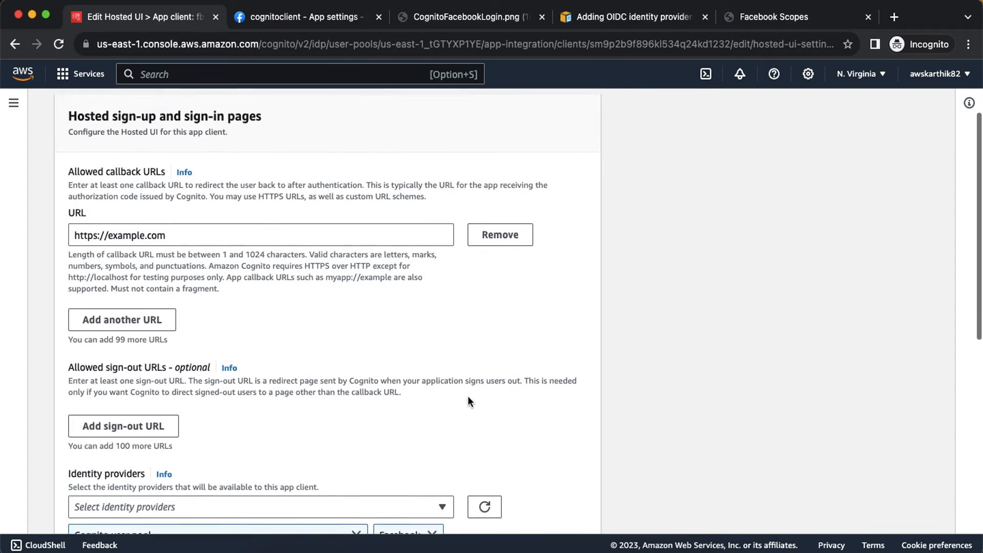
{"action": "left_click", "coordinate": [441, 550]}
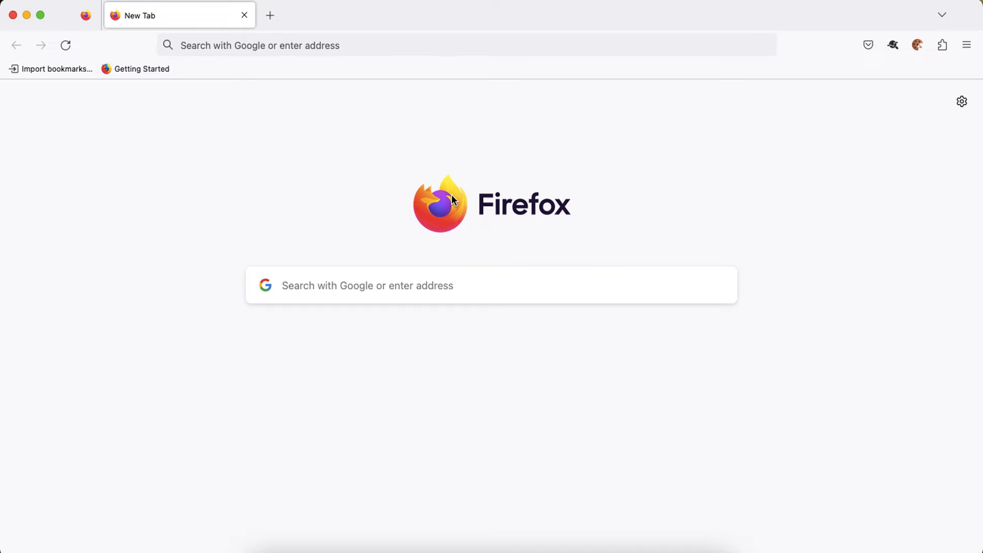
Search the web for 'oidc playground' and open the OpenID Connect Playground site.
{"action": "left_click", "coordinate": [364, 51]}
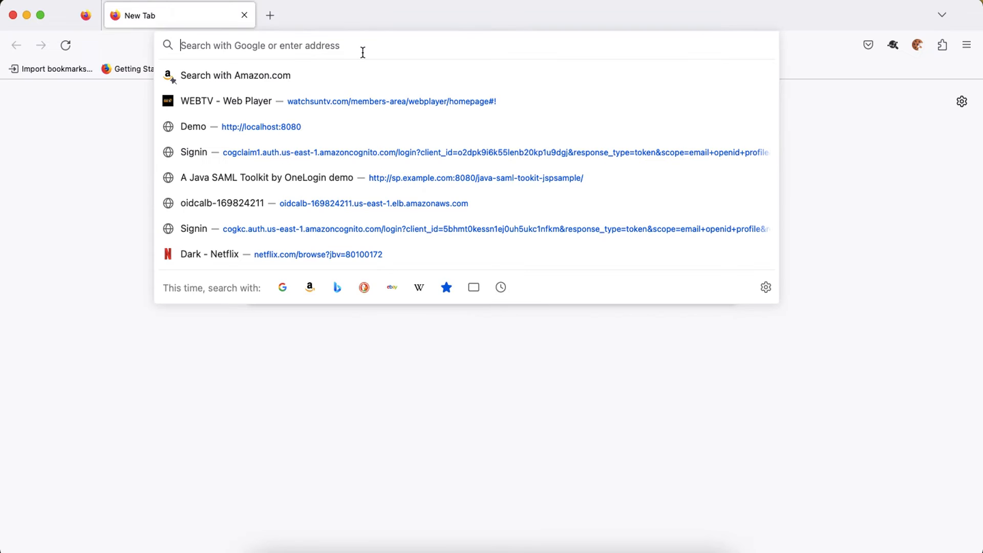
{"action": "left_click", "coordinate": [445, 46]}
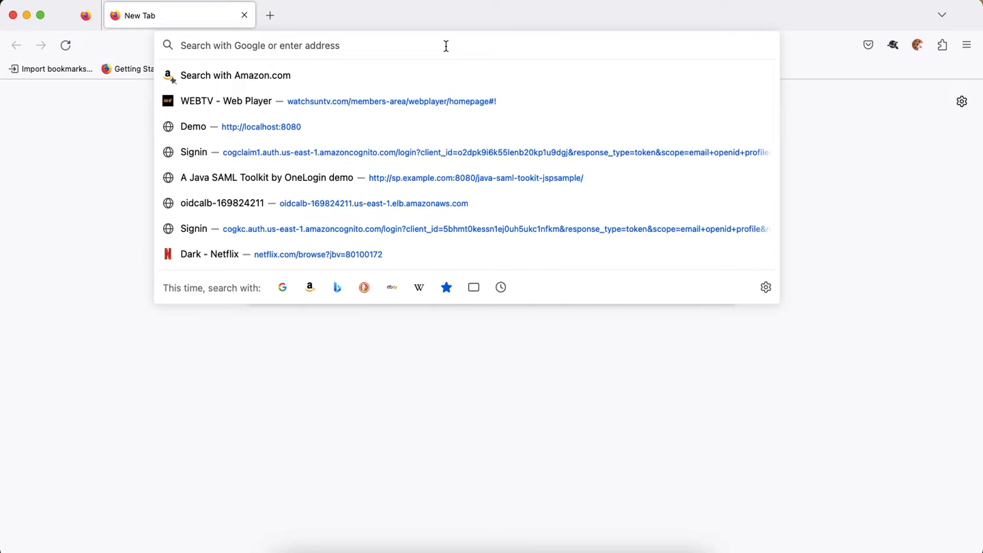
{"action": "type", "text": "oidc"}
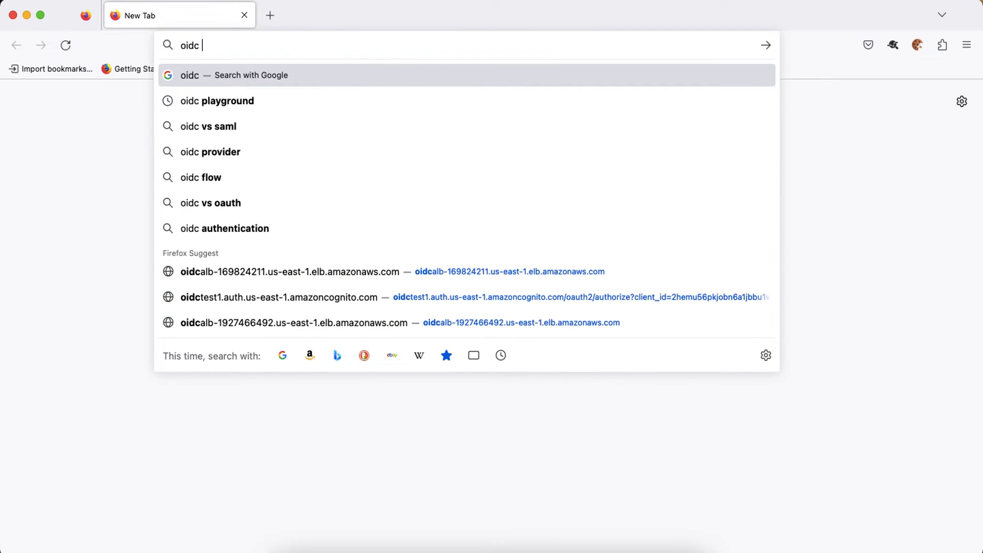
{"action": "key", "text": "Down"}
{"action": "key", "text": "Return"}
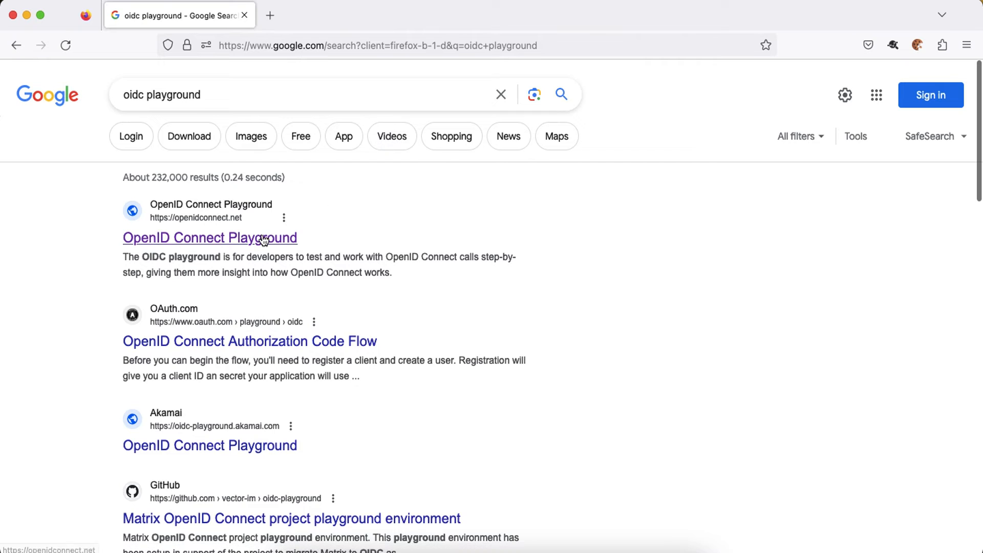
{"action": "left_click", "coordinate": [264, 239]}
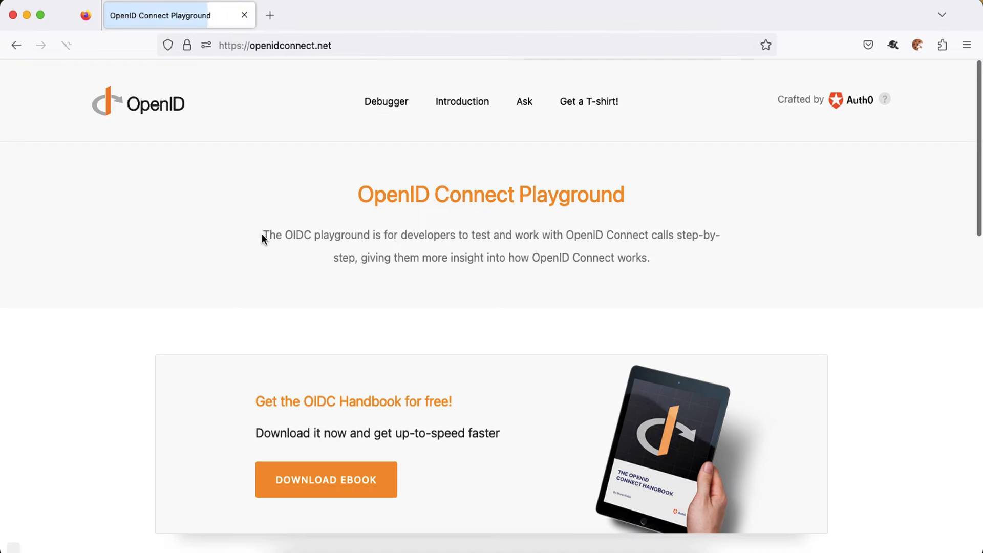
Open the playground's configuration settings and keep the Custom server template.
{"action": "scroll", "coordinate": [262, 238], "scroll_direction": "down", "scroll_amount": 4}
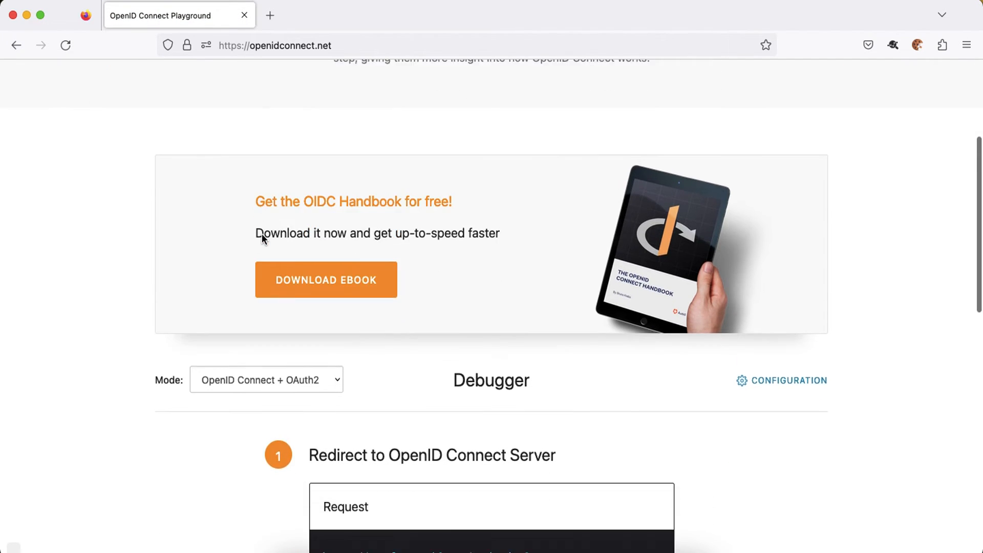
{"action": "scroll", "coordinate": [262, 239], "scroll_direction": "down", "scroll_amount": 5}
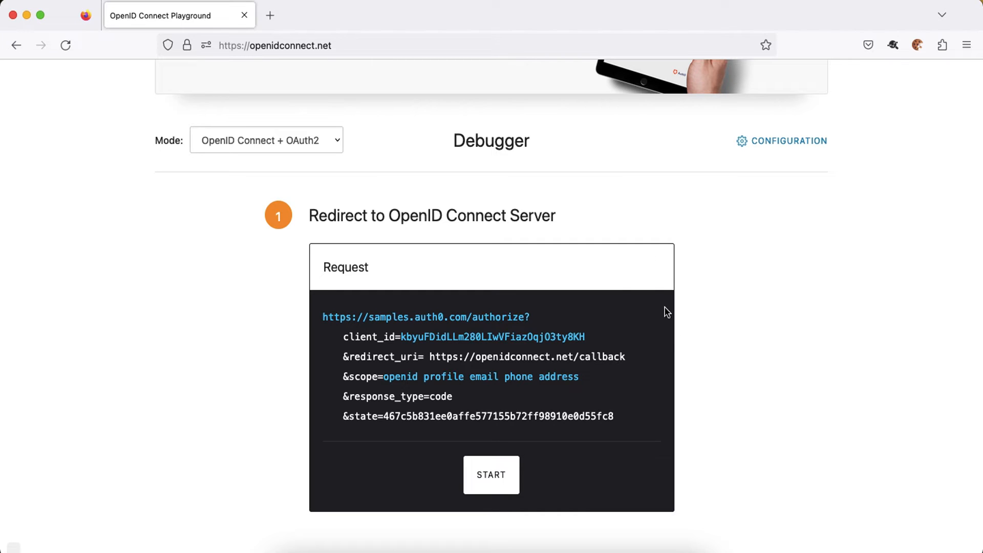
{"action": "scroll", "coordinate": [647, 251], "scroll_direction": "up", "scroll_amount": 3}
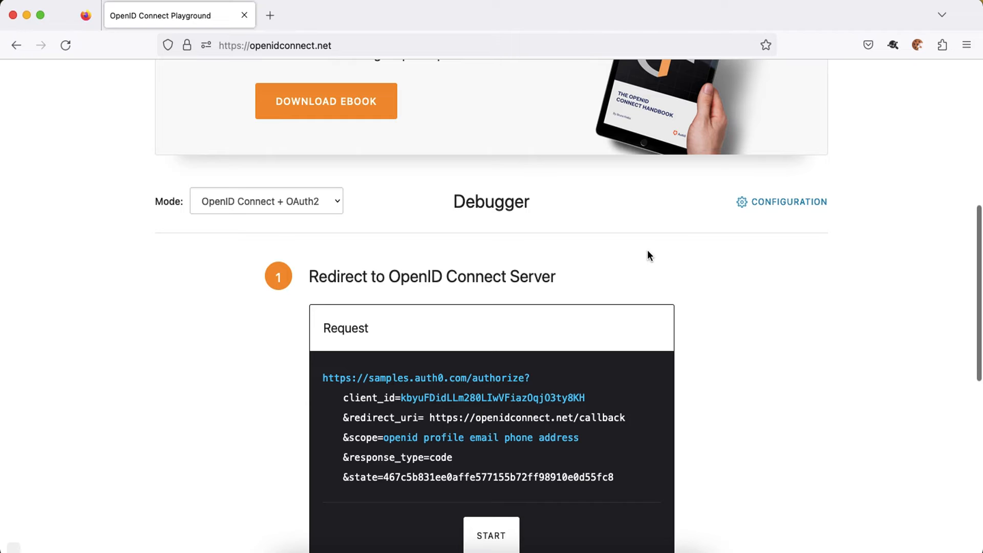
{"action": "left_click", "coordinate": [767, 202]}
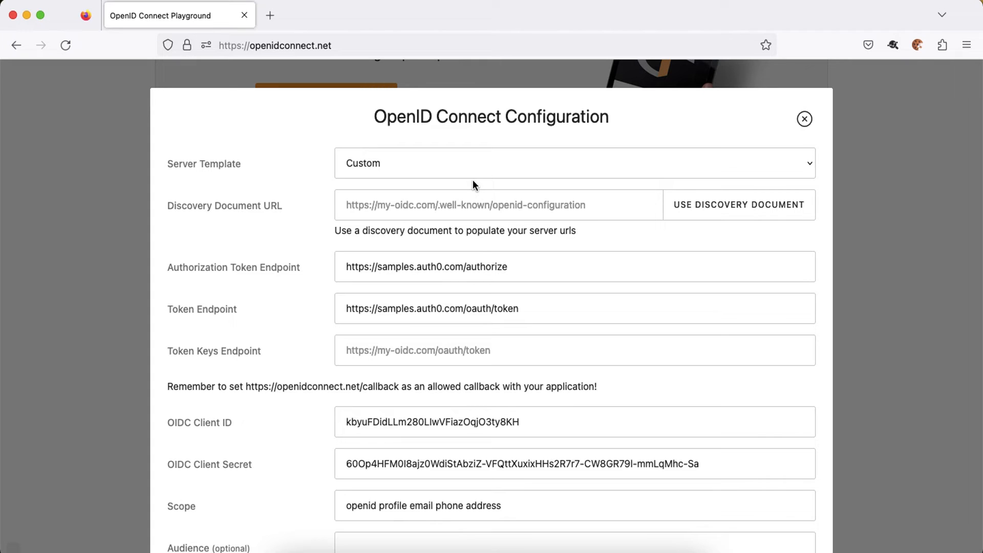
{"action": "left_click", "coordinate": [487, 171]}
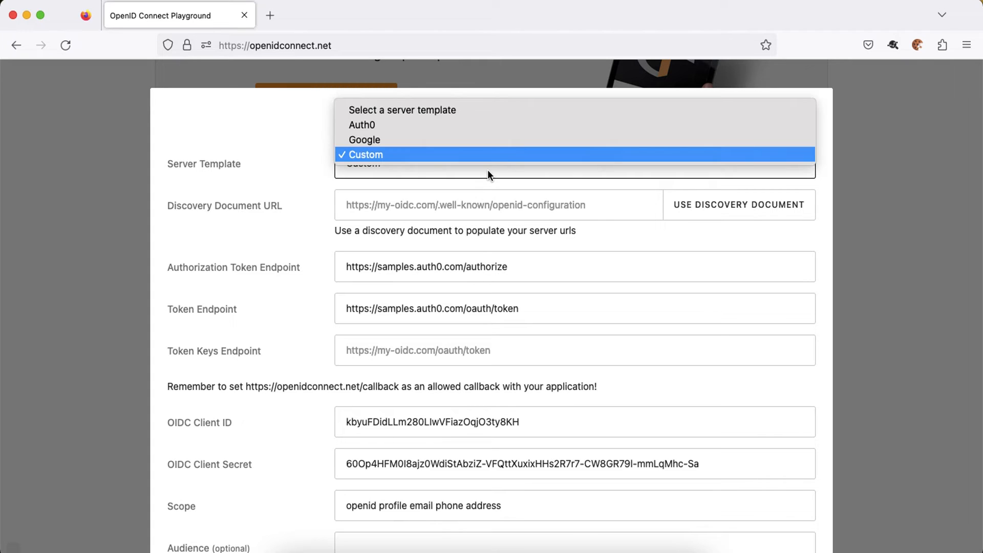
{"action": "left_click", "coordinate": [378, 156]}
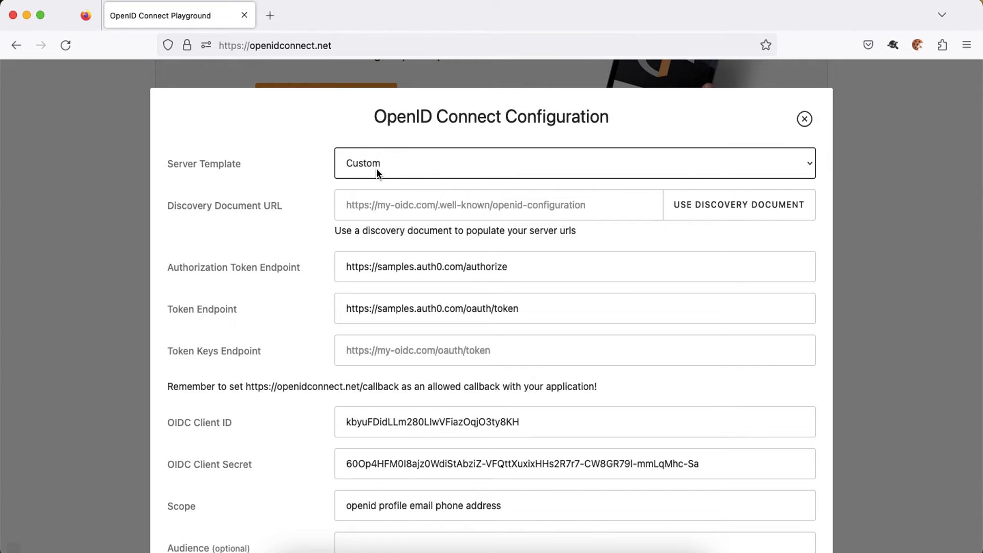
Open a spare blank tab and return to the Discovery Document URL field.
{"action": "left_click", "coordinate": [272, 15]}
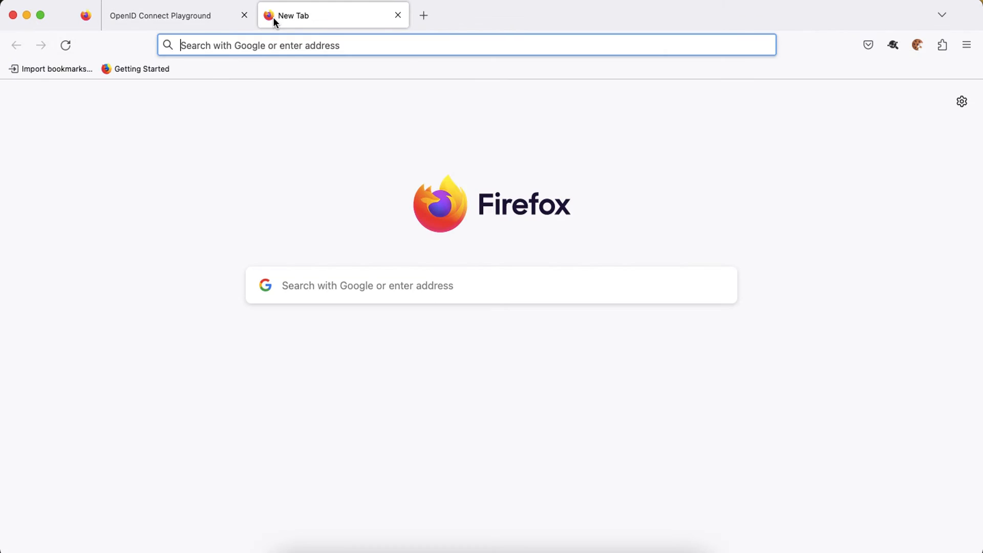
{"action": "left_click", "coordinate": [226, 23]}
{"action": "left_click", "coordinate": [452, 207]}
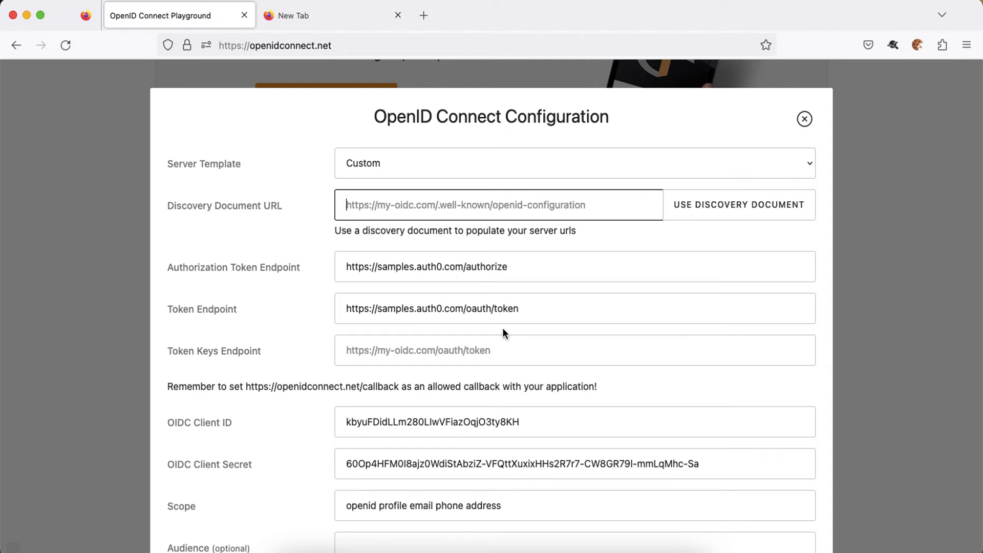
Search Google for 'cognito federate endpoints' in the blank tab.
{"action": "left_click", "coordinate": [311, 20]}
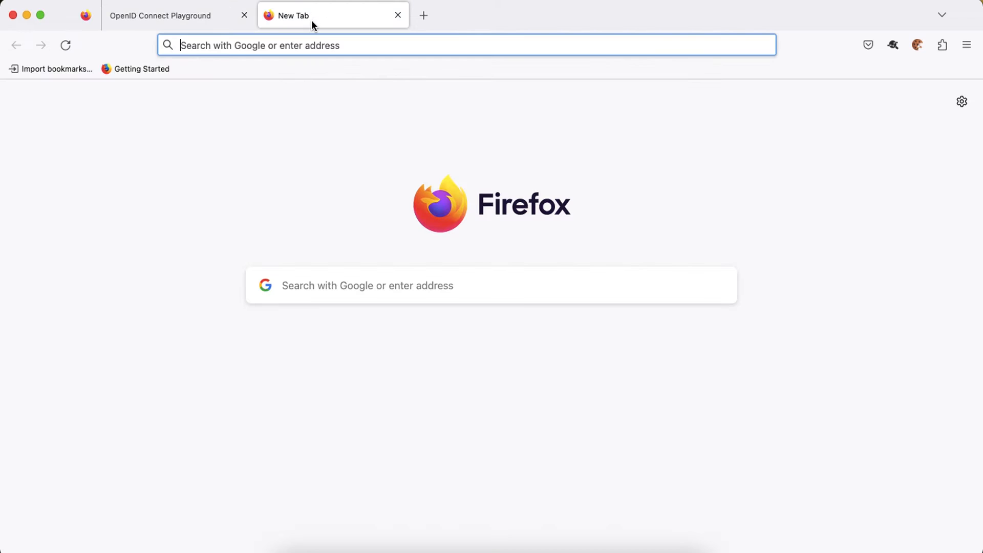
{"action": "type", "text": "cognito"}
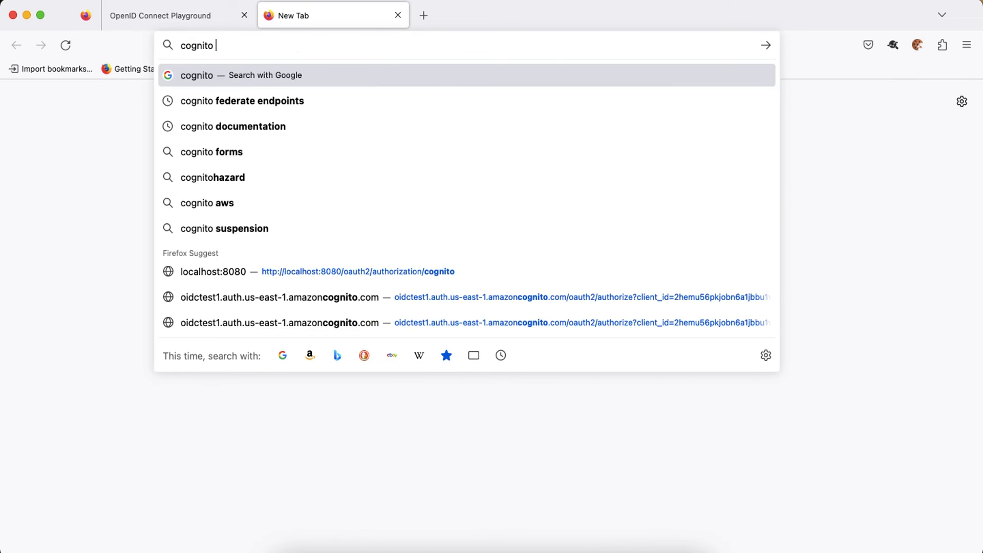
{"action": "key", "text": "Down"}
{"action": "key", "text": "Return"}
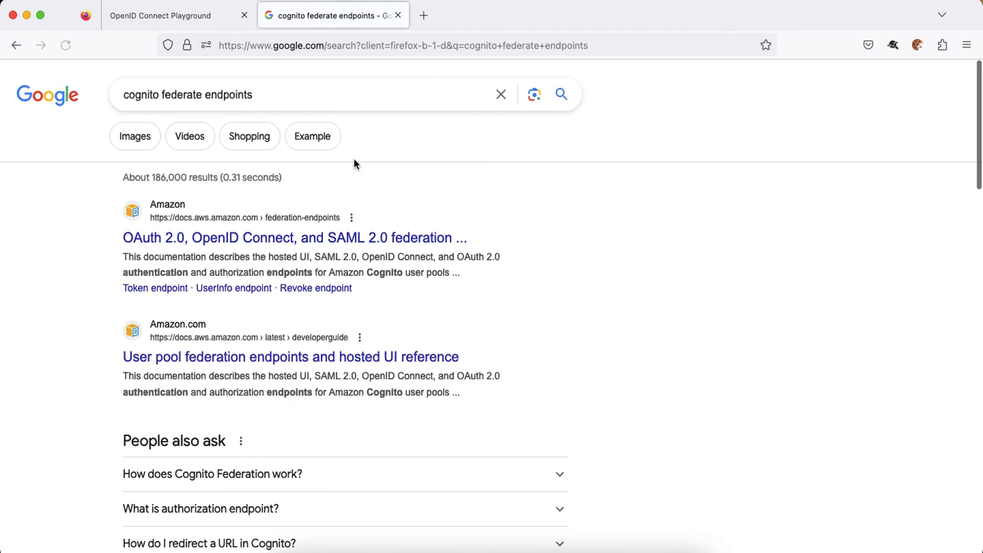
Open the User pool federation endpoints and hosted UI reference, closing the stalled redirect tab.
{"action": "left_click", "coordinate": [289, 352]}
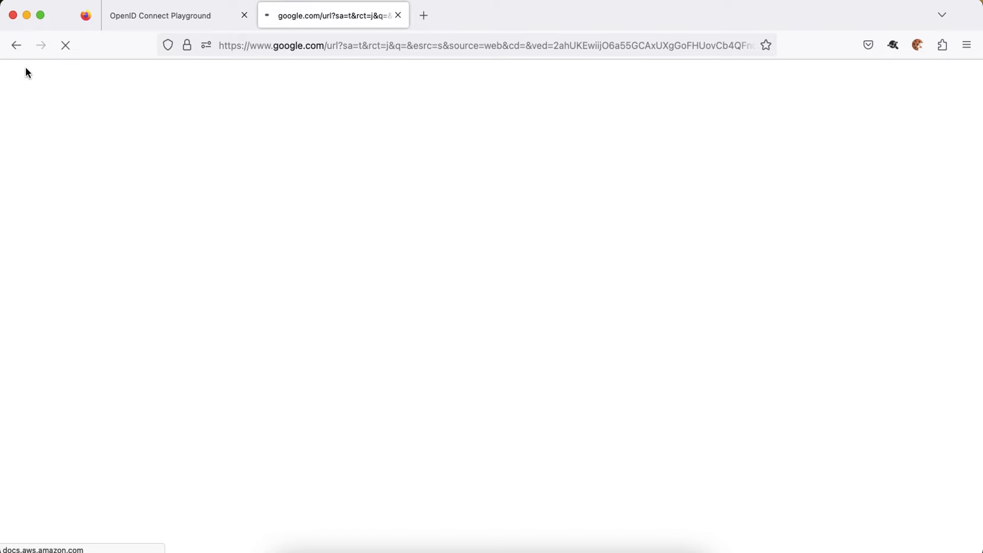
{"action": "left_click", "coordinate": [15, 45]}
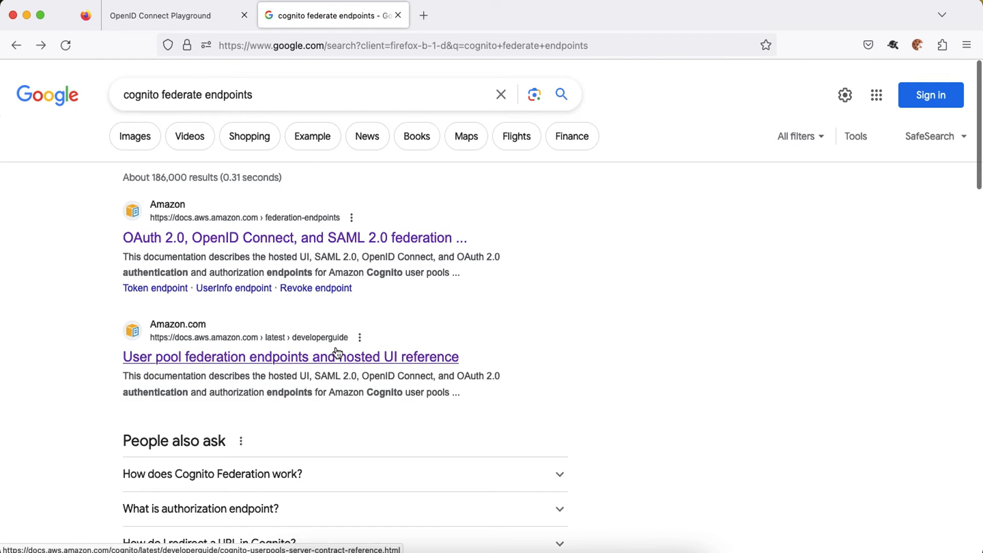
{"action": "left_click", "coordinate": [338, 357]}
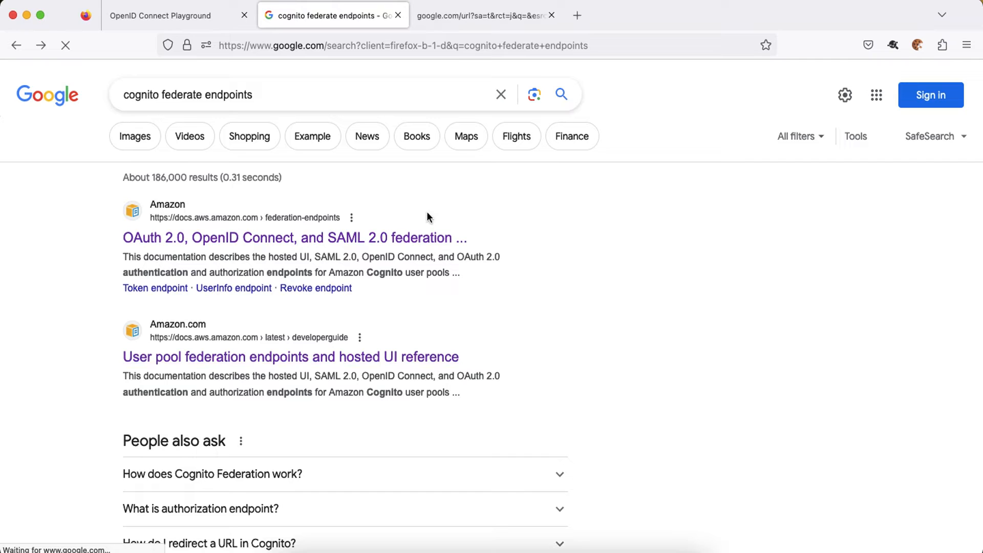
{"action": "left_click", "coordinate": [459, 19]}
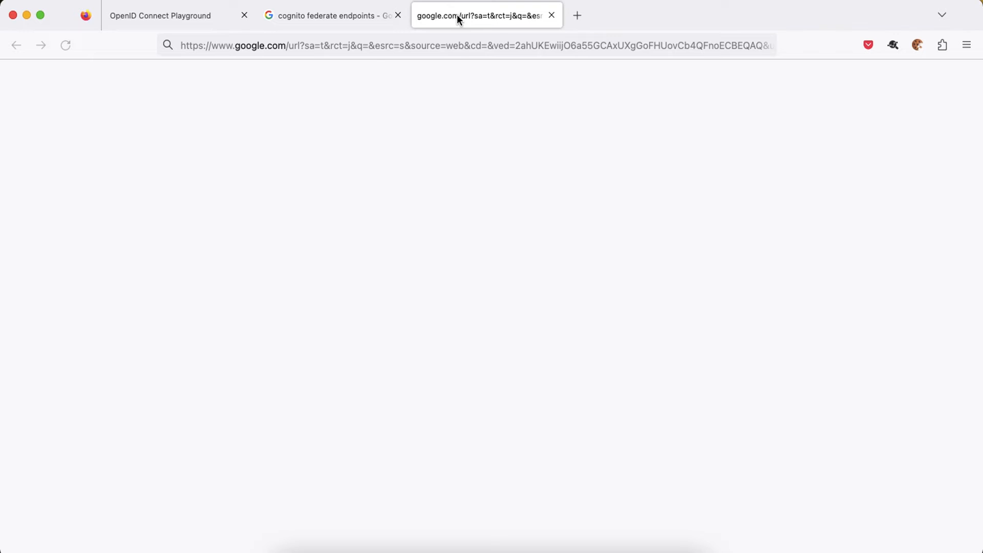
{"action": "left_click", "coordinate": [345, 14]}
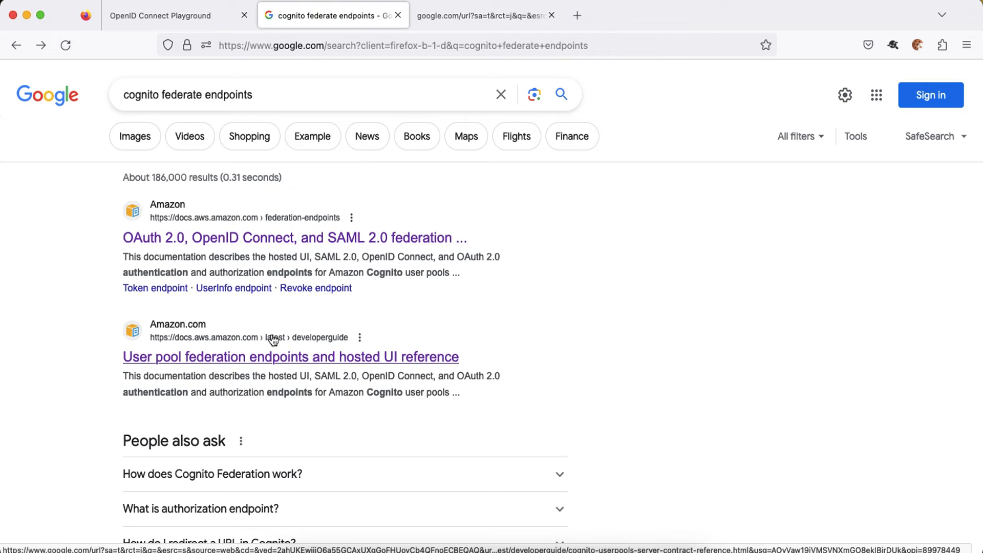
{"action": "left_click", "coordinate": [273, 356]}
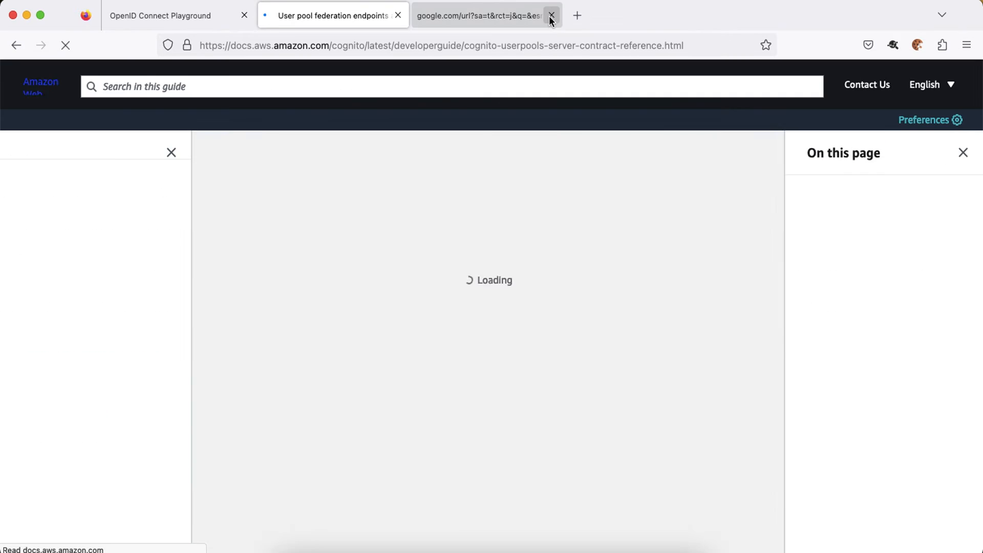
{"action": "left_click", "coordinate": [551, 15]}
Copy the /.well-known/openid-configuration discovery URL from the Federation endpoints reference table.
{"action": "scroll", "coordinate": [343, 342], "scroll_direction": "down", "scroll_amount": 3}
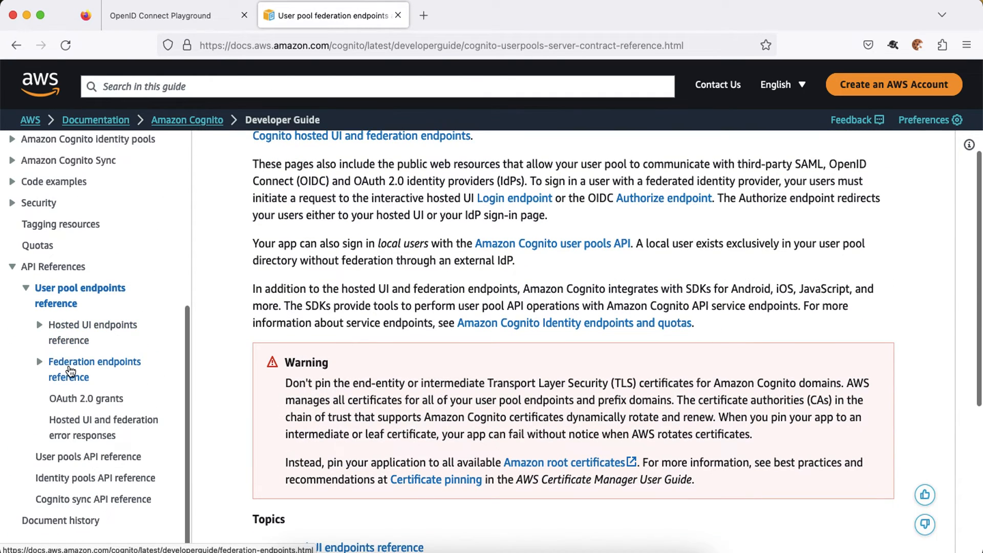
{"action": "left_click", "coordinate": [71, 370]}
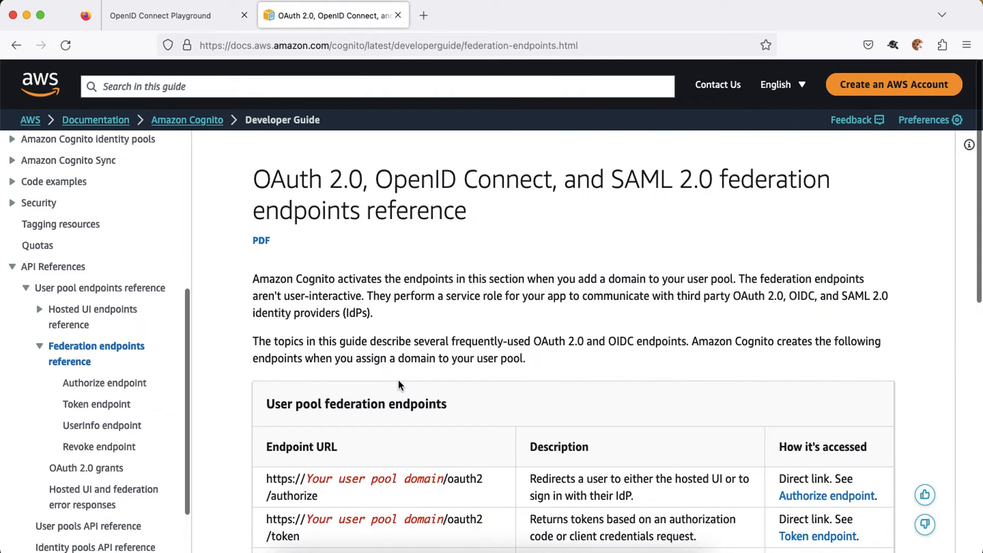
{"action": "scroll", "coordinate": [401, 385], "scroll_direction": "down", "scroll_amount": 2}
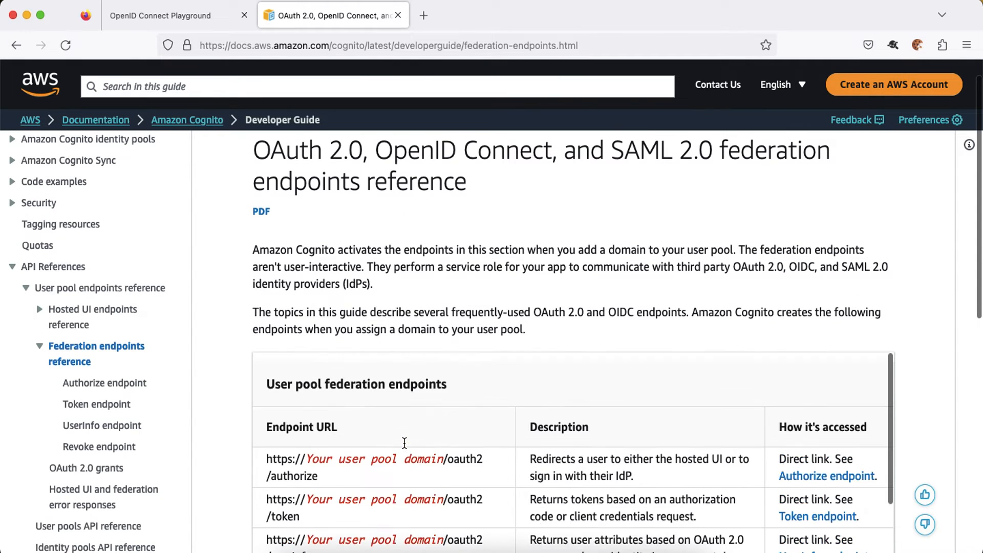
{"action": "scroll", "coordinate": [493, 247], "scroll_direction": "down", "scroll_amount": 3}
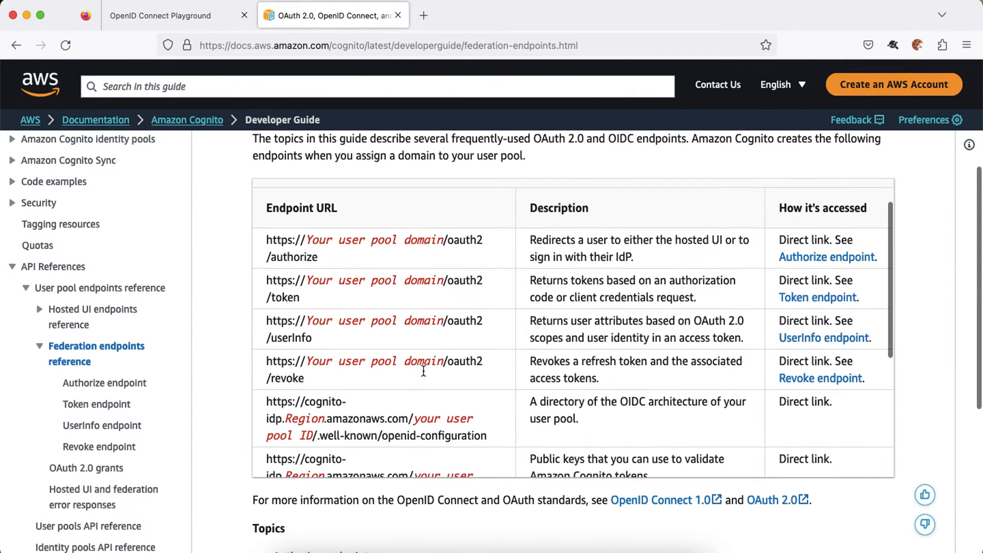
{"action": "scroll", "coordinate": [423, 370], "scroll_direction": "down", "scroll_amount": 1}
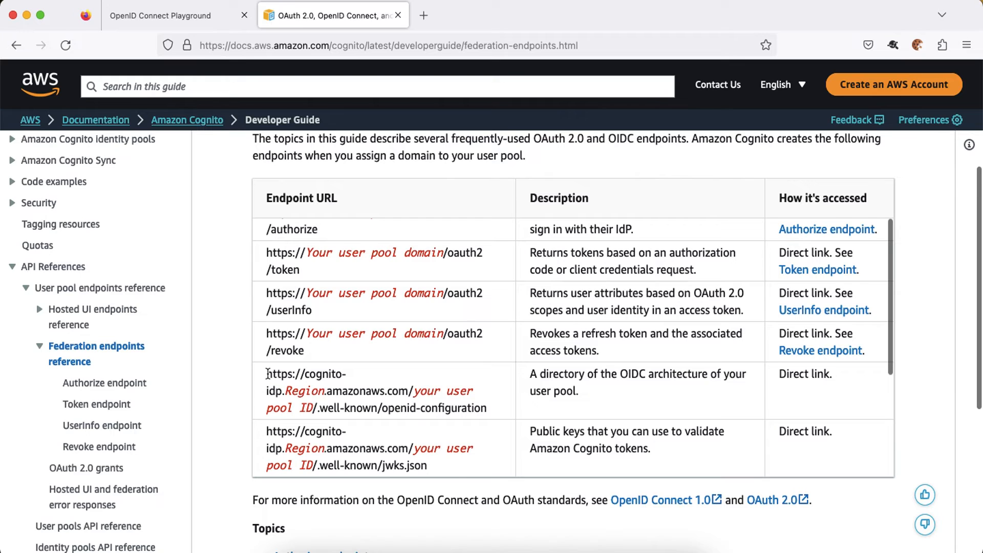
{"action": "left_click_drag", "start_coordinate": [267, 374], "coordinate": [494, 408]}
{"action": "key", "text": "super+c"}
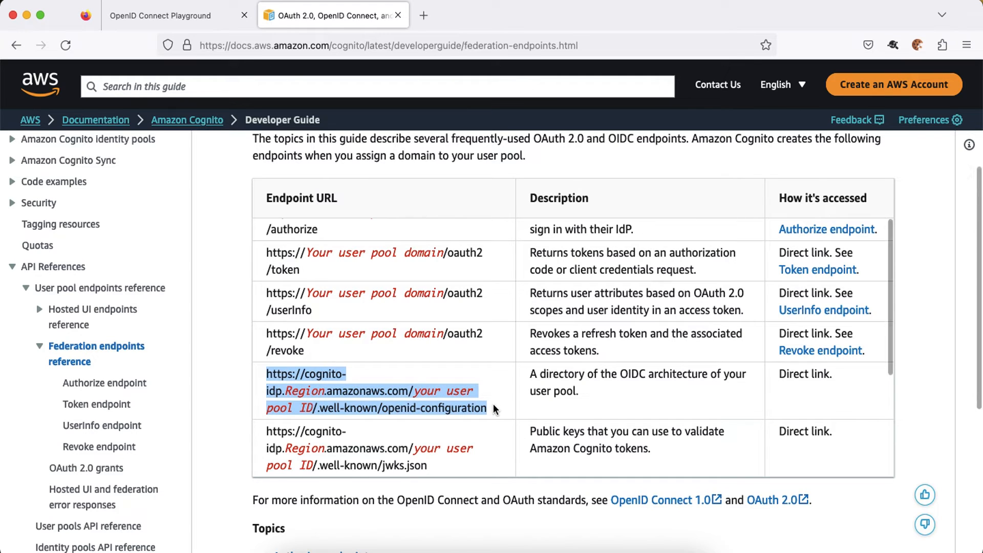
{"action": "left_click", "coordinate": [195, 20]}
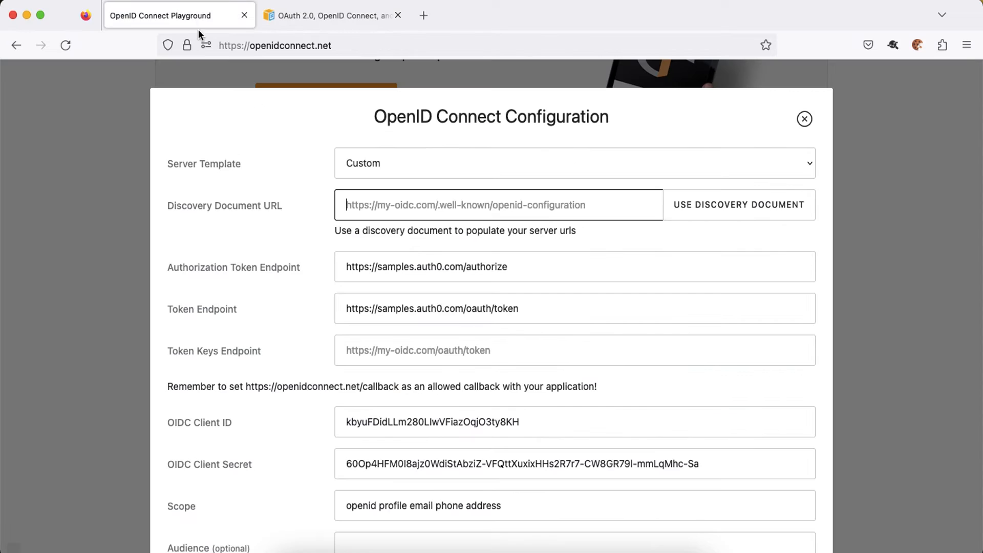
Paste the Cognito openid-configuration URL template into the Discovery Document URL field.
{"action": "key", "text": "super+v"}
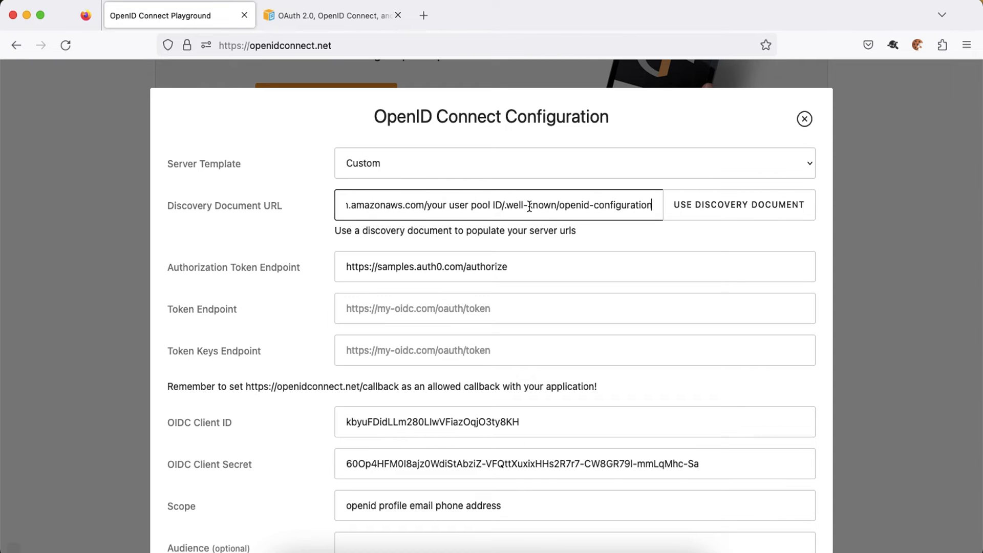
{"action": "scroll", "coordinate": [448, 208], "scroll_direction": "left", "scroll_amount": 10}
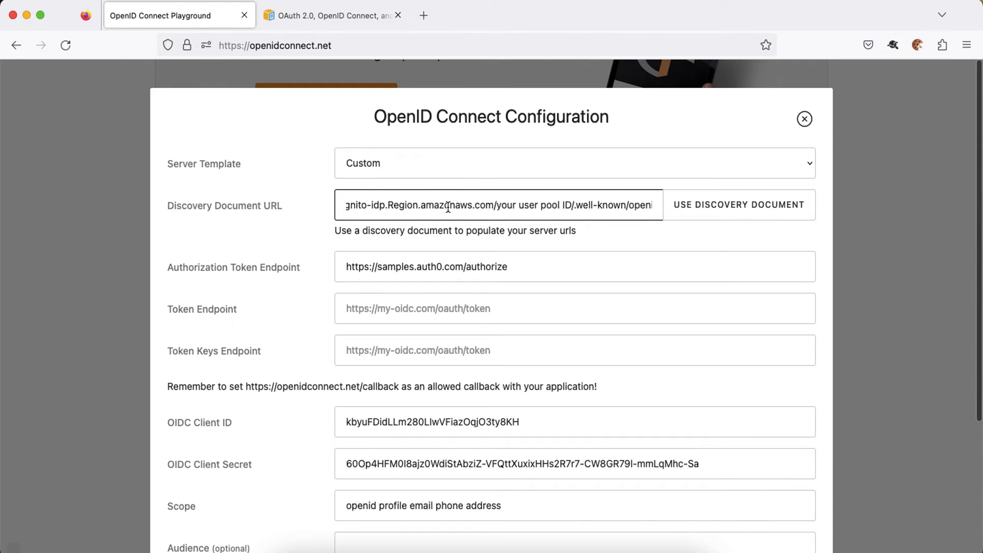
{"action": "double_click", "coordinate": [448, 207]}
{"action": "scroll", "coordinate": [473, 208], "scroll_direction": "right", "scroll_amount": 4}
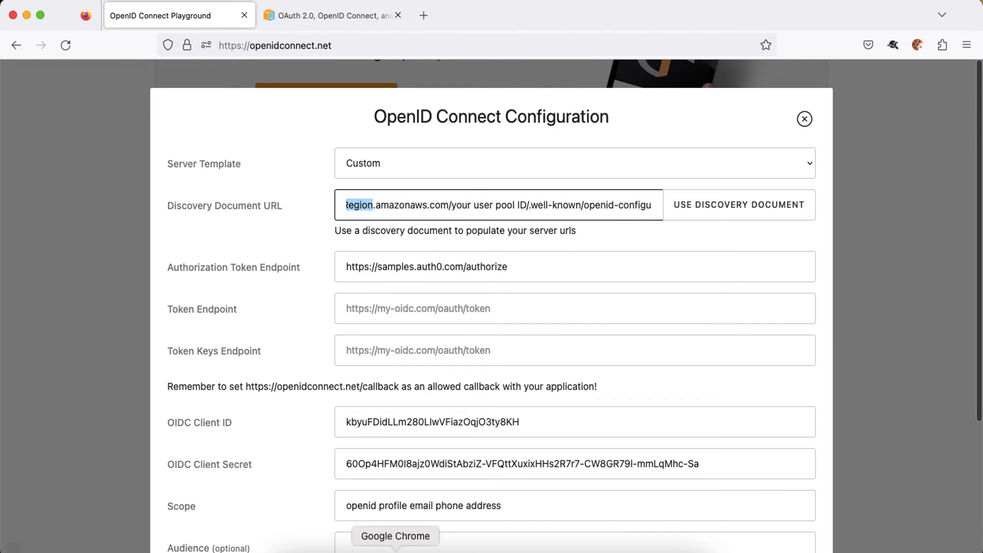
{"action": "left_click", "coordinate": [396, 549]}
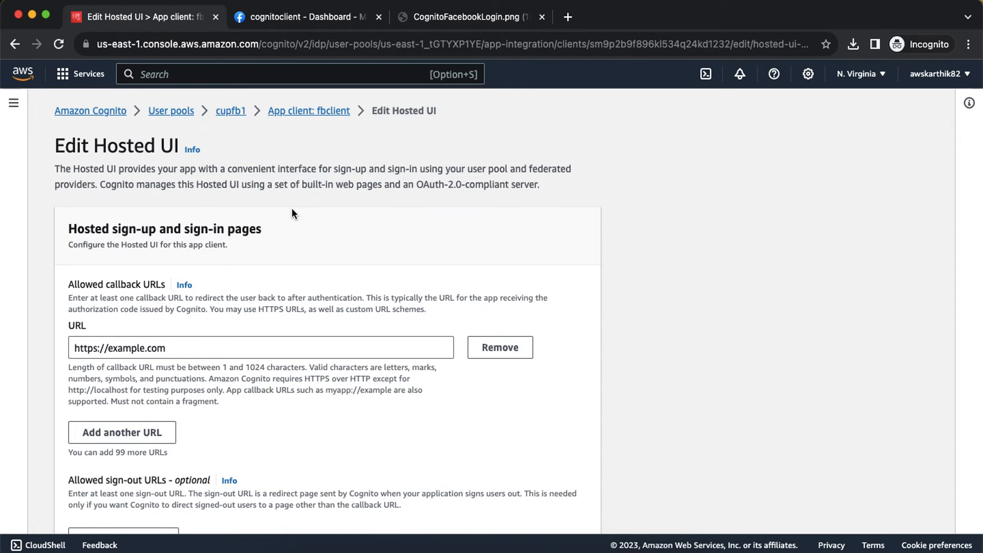
Open the cupfb1 user pool in a new Chrome tab and copy its User pool ID.
{"action": "right_click", "coordinate": [182, 114]}
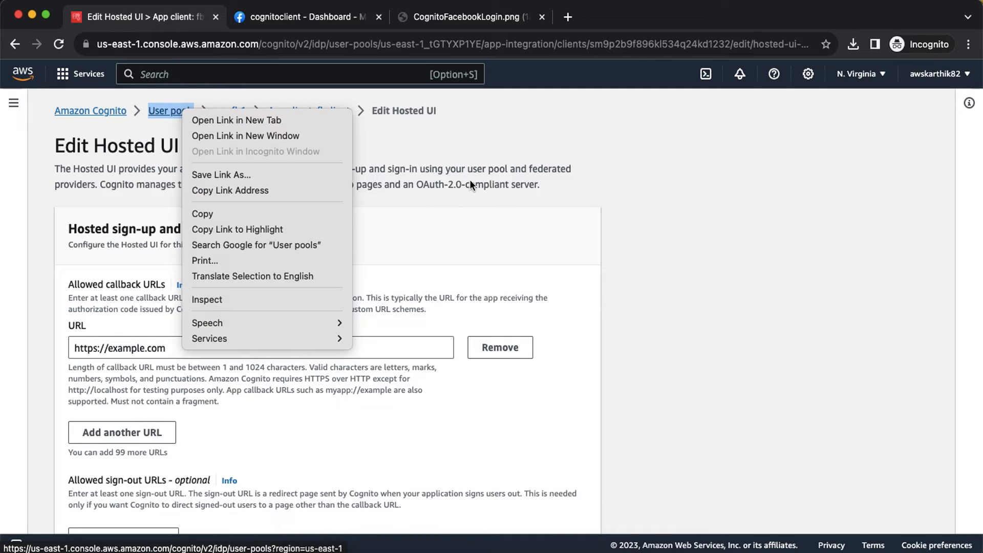
{"action": "left_click", "coordinate": [445, 180]}
{"action": "right_click", "coordinate": [233, 111]}
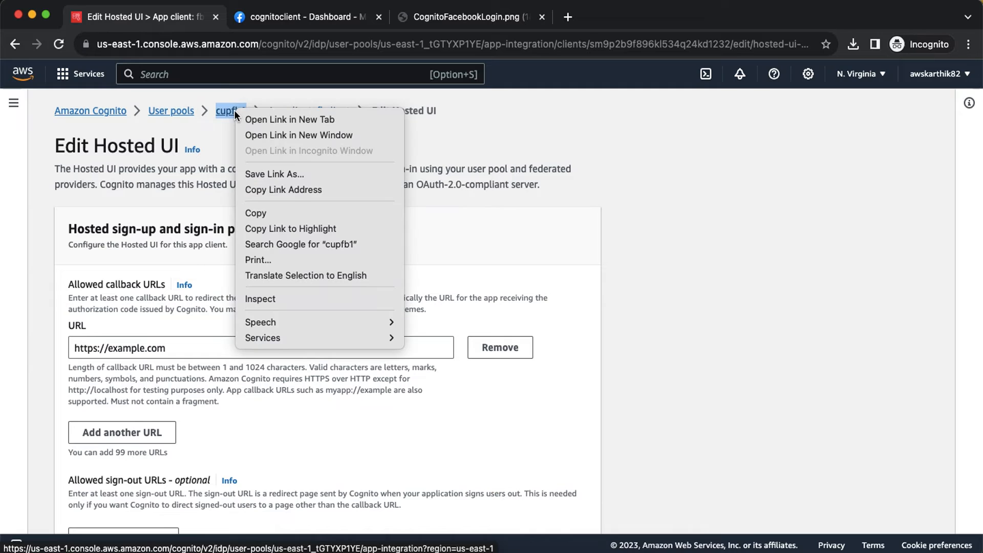
{"action": "left_click", "coordinate": [256, 119]}
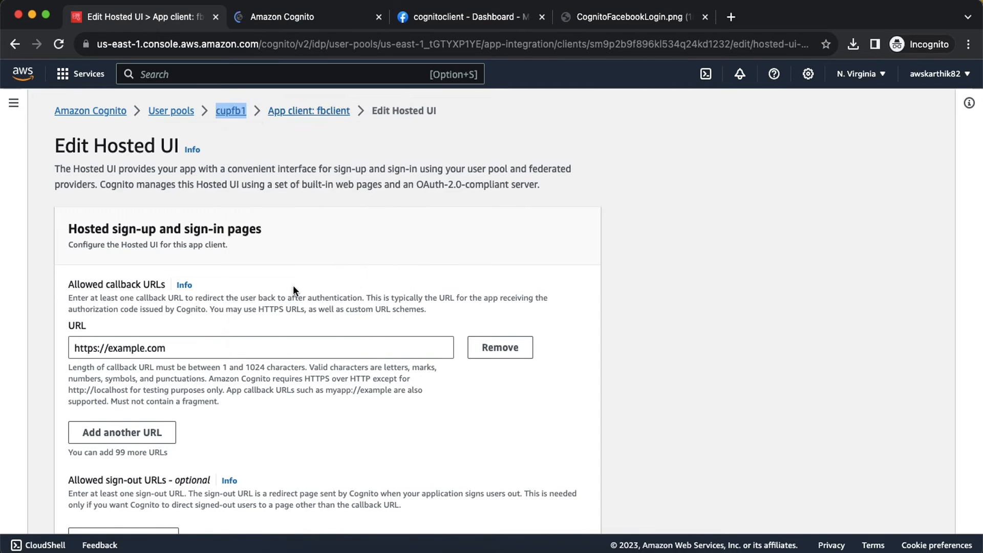
{"action": "scroll", "coordinate": [301, 174], "scroll_direction": "down", "scroll_amount": 10}
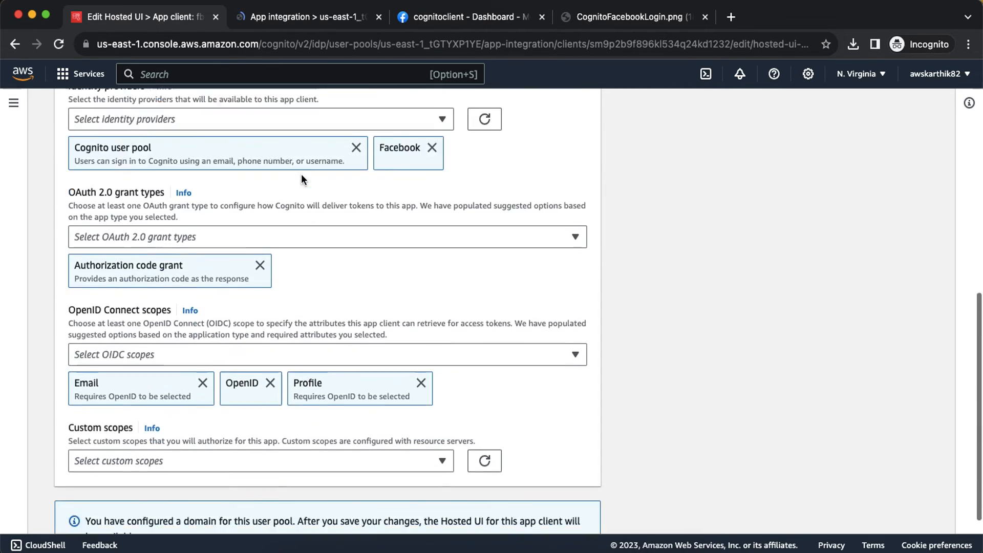
{"action": "scroll", "coordinate": [301, 174], "scroll_direction": "up", "scroll_amount": 10}
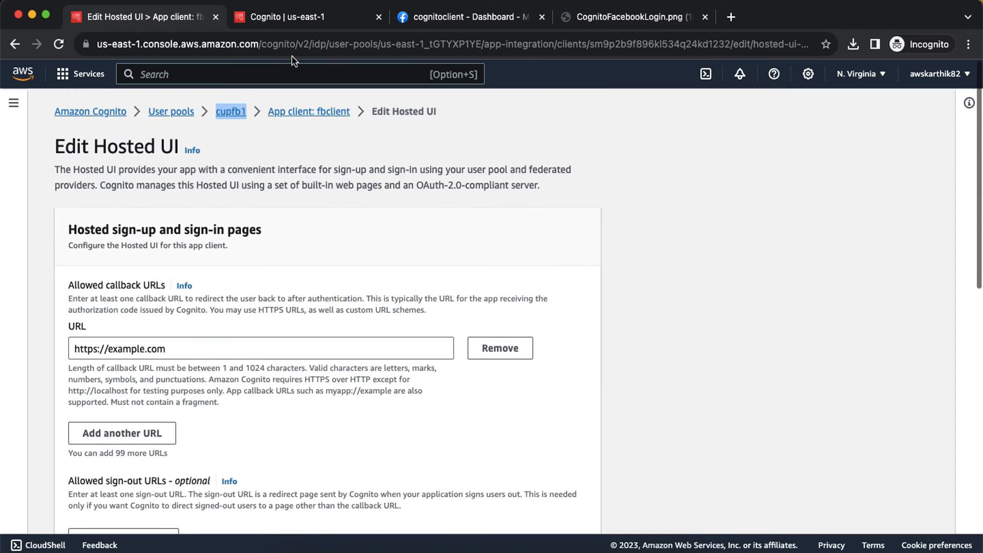
{"action": "left_click", "coordinate": [284, 17]}
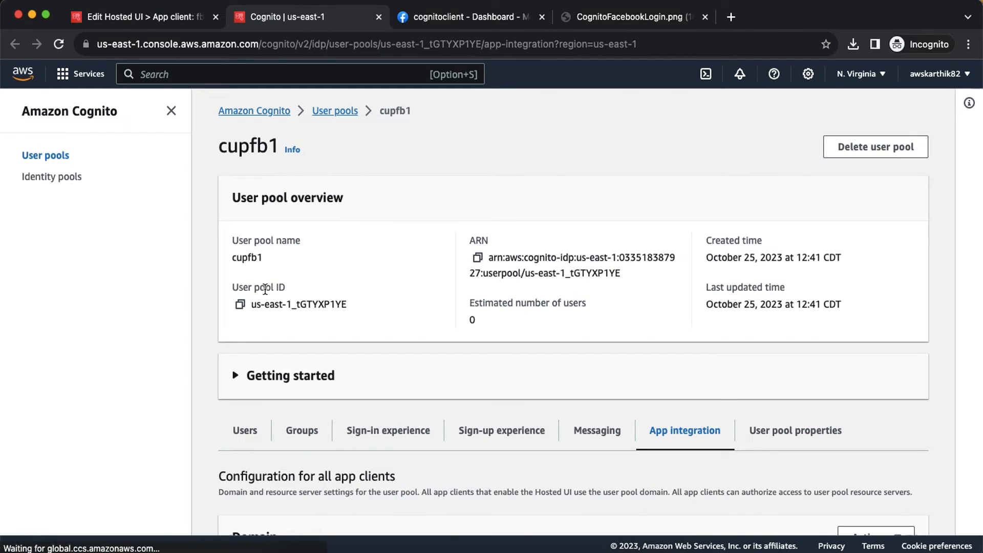
{"action": "left_click", "coordinate": [240, 306]}
{"action": "key", "text": "super+Tab"}
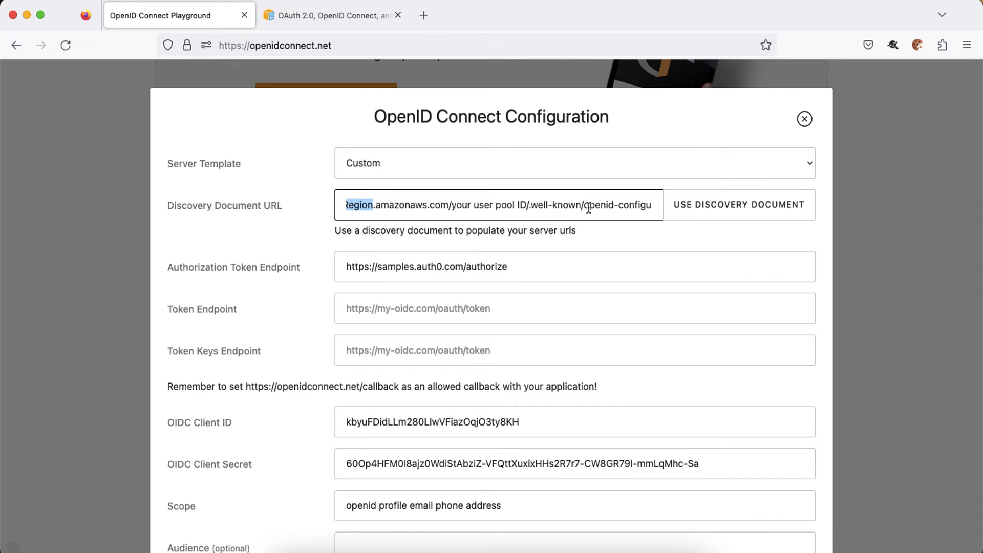
Put the cupfb1 pool ID and us-east-1 into the discovery URL and load its endpoints.
{"action": "left_click_drag", "start_coordinate": [451, 204], "coordinate": [525, 202]}
{"action": "key", "text": "super+v"}
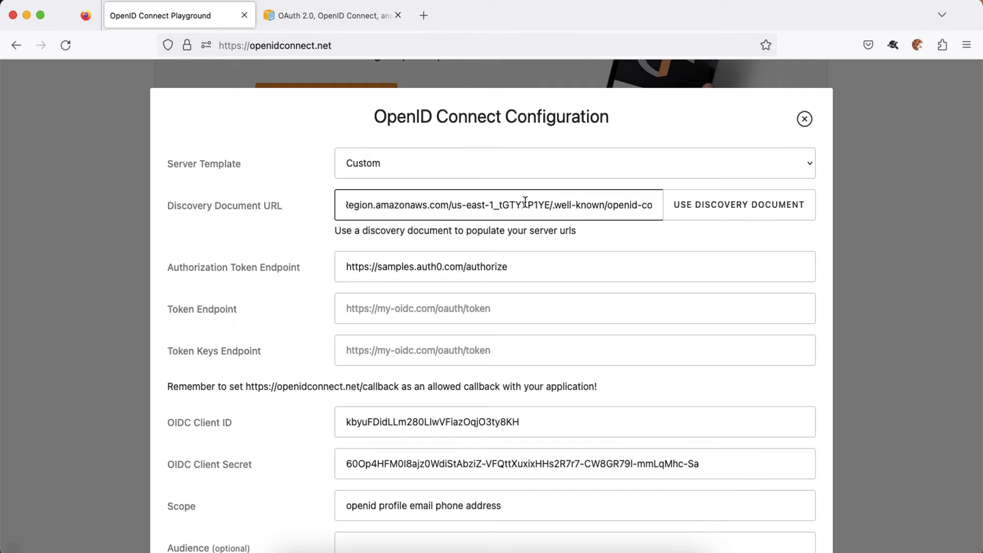
{"action": "scroll", "coordinate": [486, 205], "scroll_direction": "left", "scroll_amount": 5}
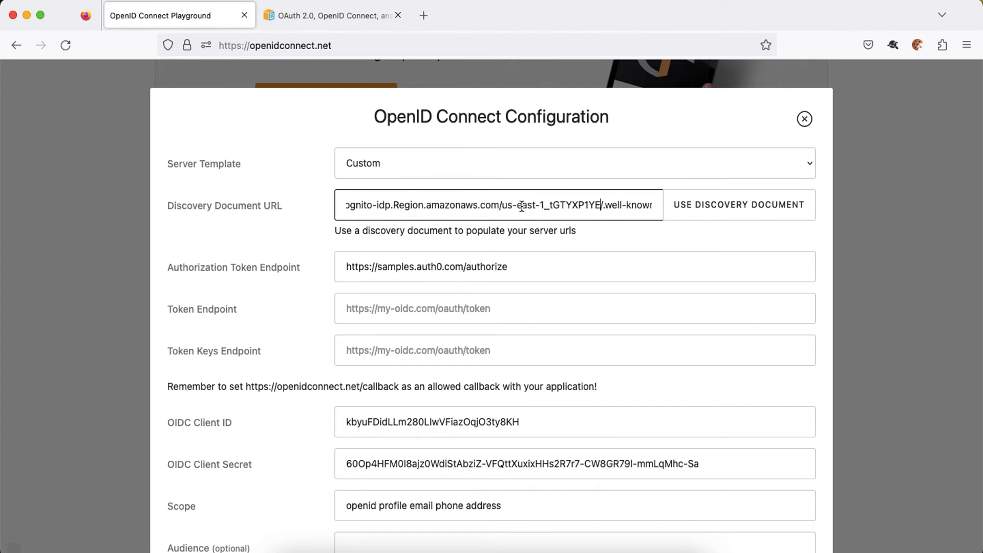
{"action": "double_click", "coordinate": [404, 206]}
{"action": "type", "text": "us"}
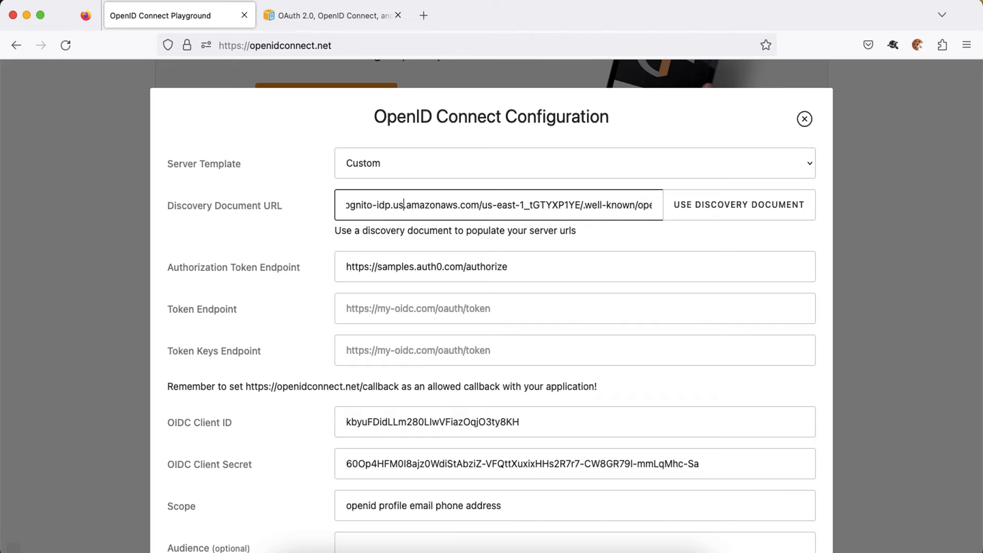
{"action": "type", "text": "-east-1"}
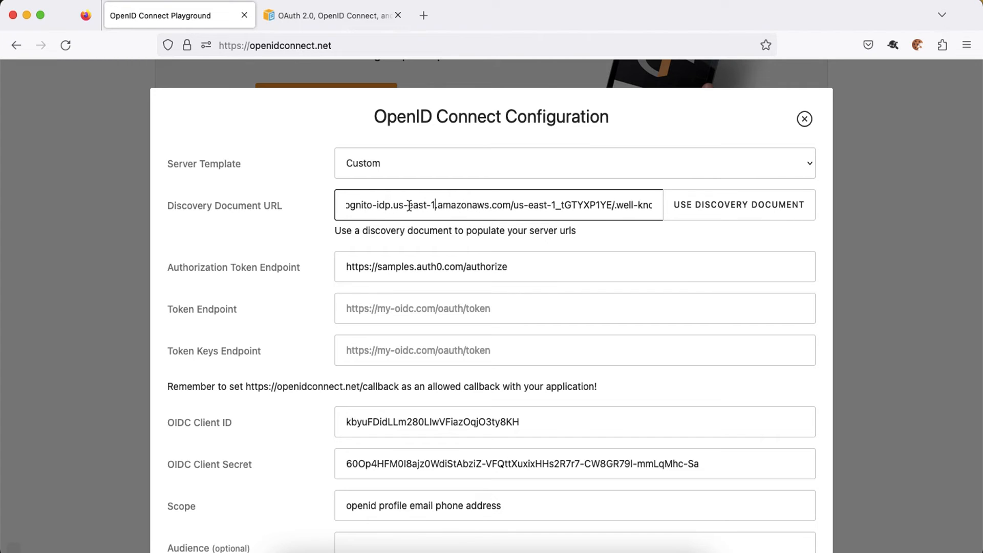
{"action": "left_click", "coordinate": [726, 211]}
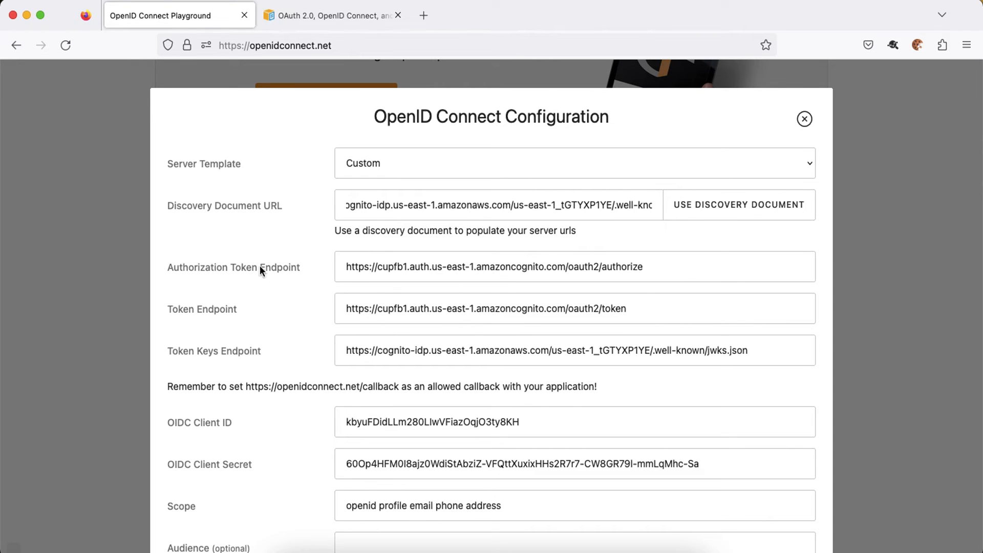
{"action": "scroll", "coordinate": [384, 285], "scroll_direction": "down", "scroll_amount": 1}
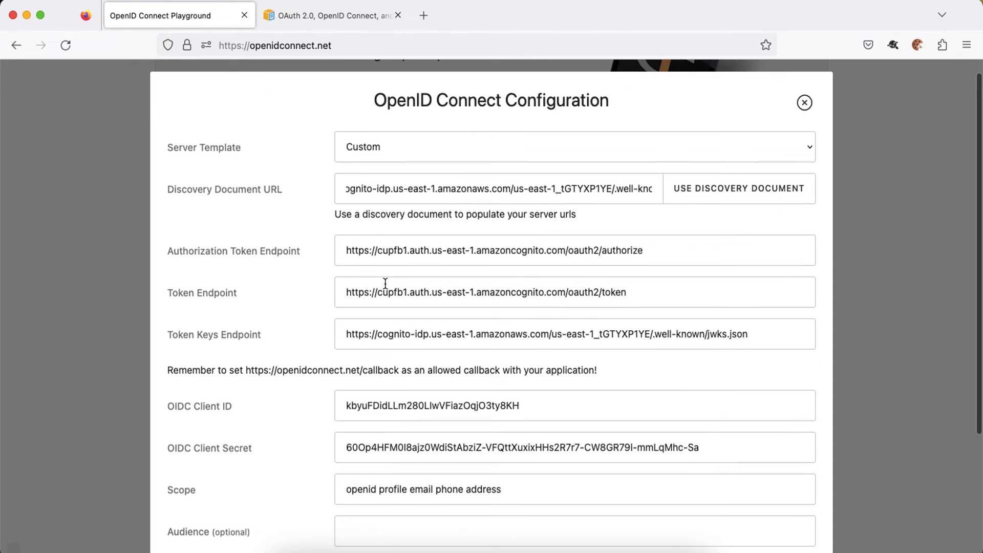
Open the discovery URL in a new Firefox tab to review its JSON, then close it.
{"action": "left_click", "coordinate": [450, 193]}
{"action": "key", "text": "super+a"}
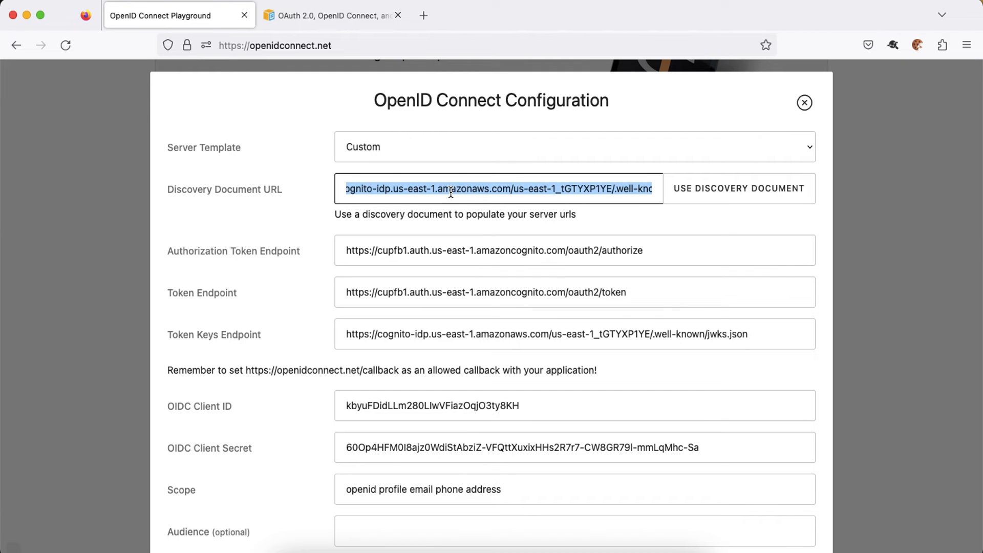
{"action": "left_click", "coordinate": [423, 15]}
{"action": "key", "text": "super+v"}
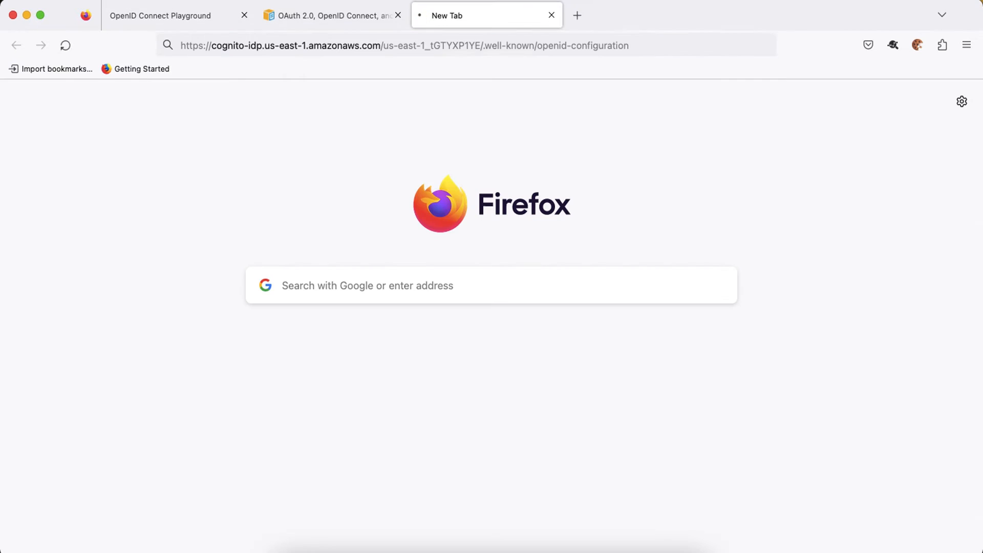
{"action": "key", "text": "Return"}
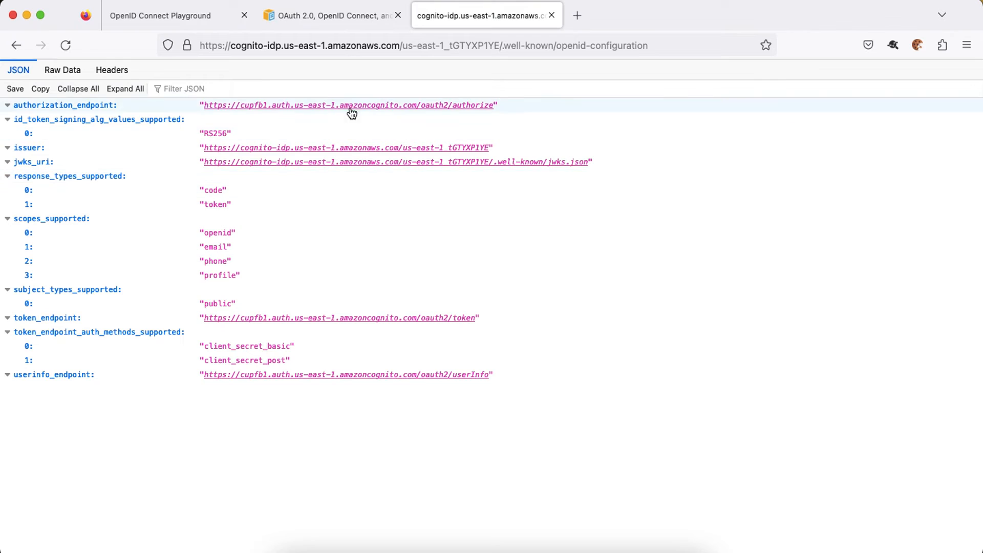
{"action": "left_click", "coordinate": [552, 15]}
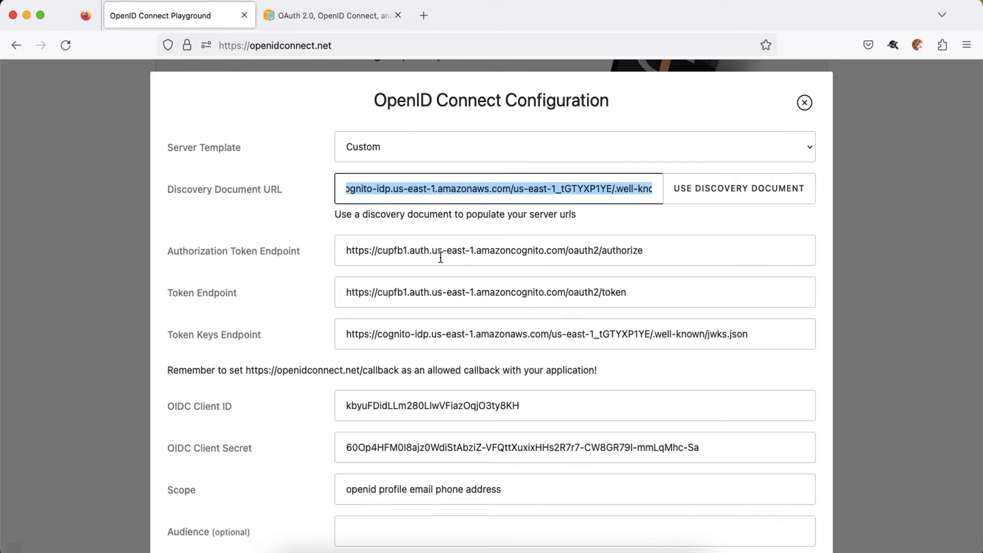
{"action": "scroll", "coordinate": [440, 265], "scroll_direction": "down", "scroll_amount": 3}
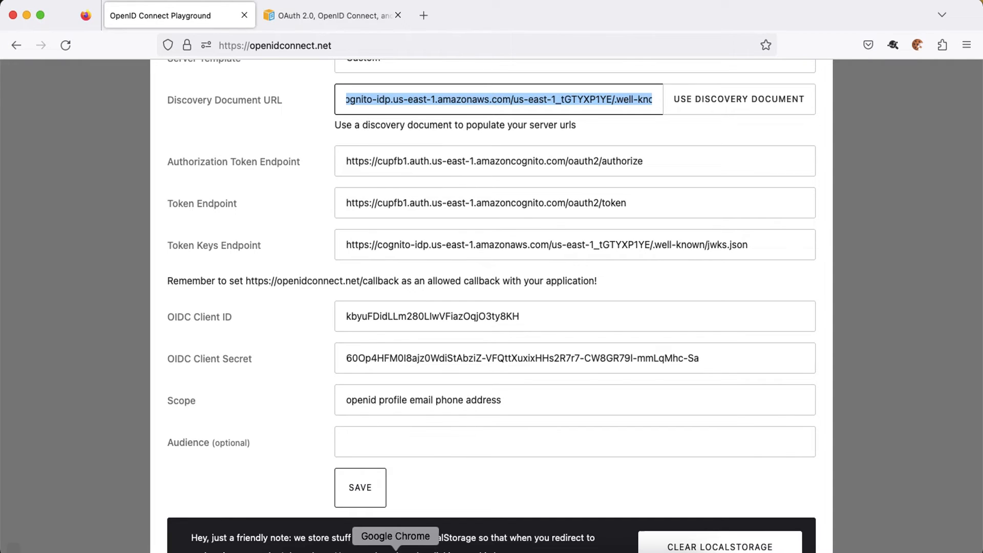
Return to the cupfb1 user pool tab in the Chrome Cognito console.
{"action": "left_click", "coordinate": [395, 551]}
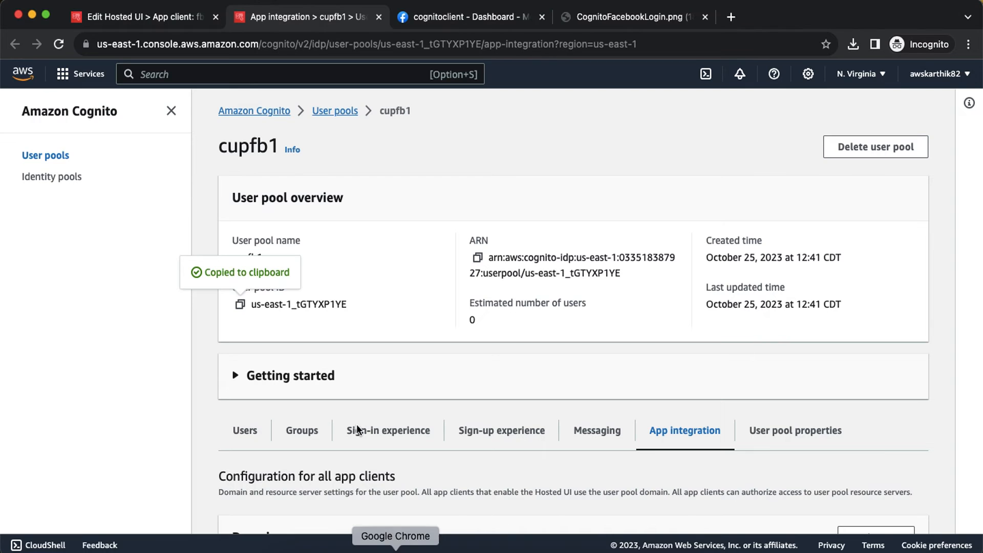
{"action": "left_click", "coordinate": [152, 19]}
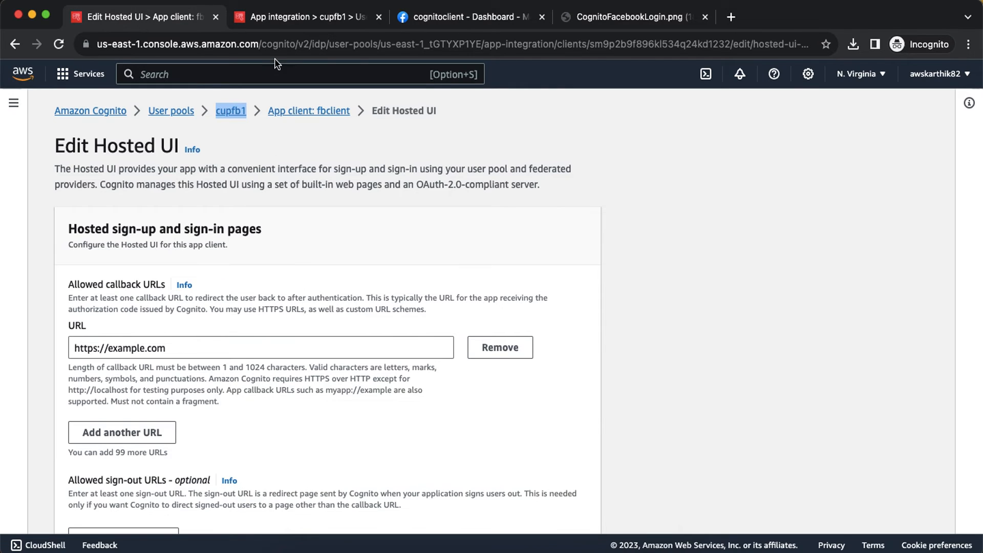
{"action": "left_click", "coordinate": [286, 20]}
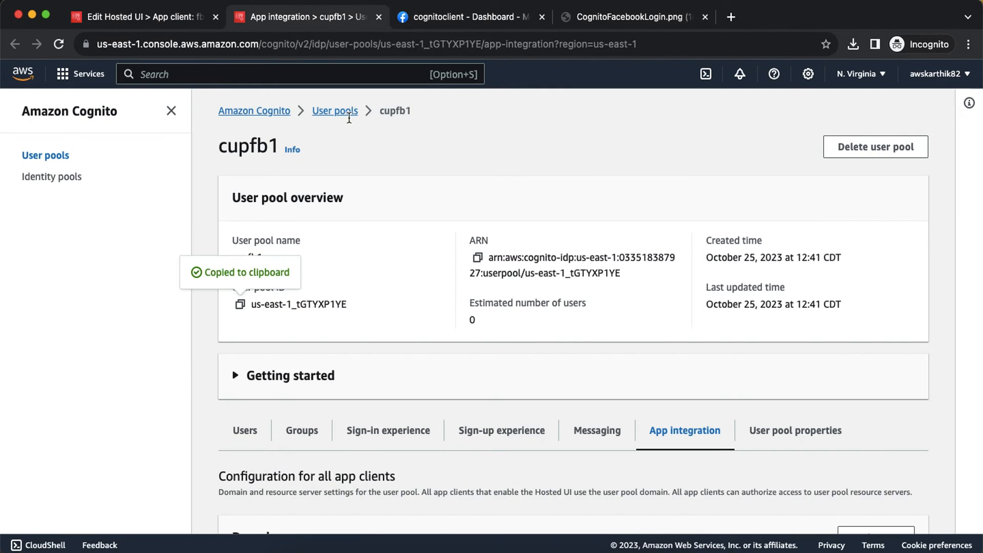
{"action": "scroll", "coordinate": [436, 240], "scroll_direction": "down", "scroll_amount": 15}
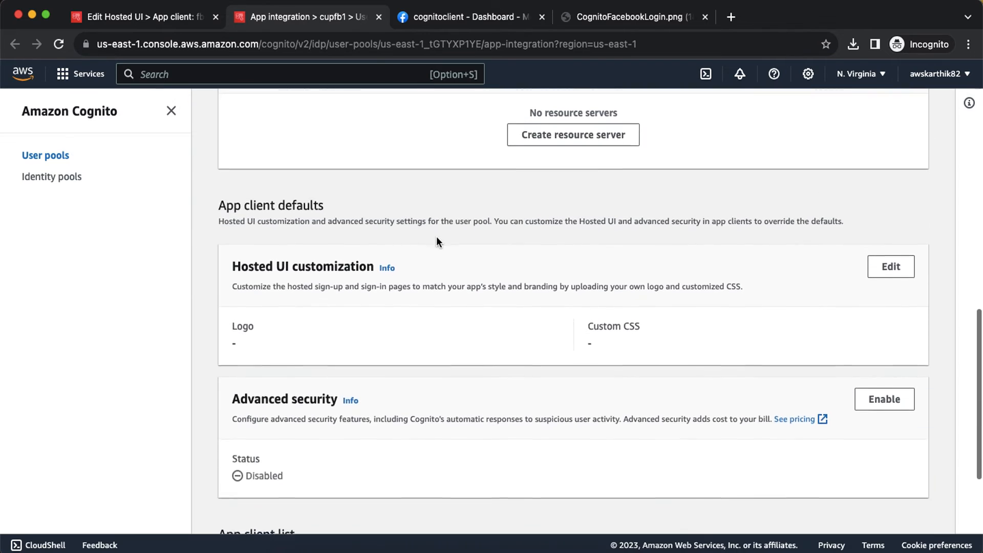
{"action": "scroll", "coordinate": [437, 241], "scroll_direction": "up", "scroll_amount": 13}
Copy fbclient's client ID into the playground's OIDC Client ID field and reveal its secret.
{"action": "scroll", "coordinate": [708, 352], "scroll_direction": "down", "scroll_amount": 15}
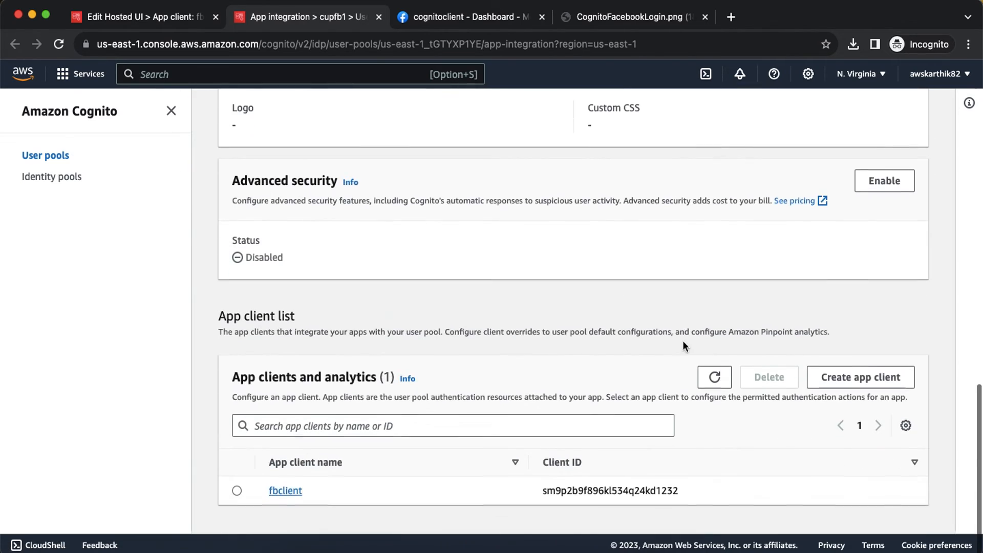
{"action": "left_click", "coordinate": [285, 495]}
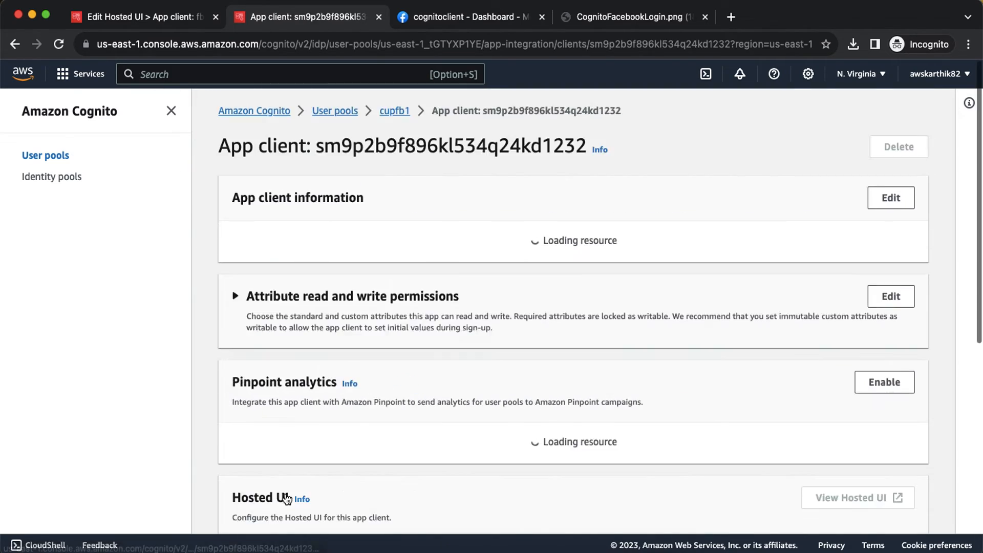
{"action": "left_click", "coordinate": [242, 304]}
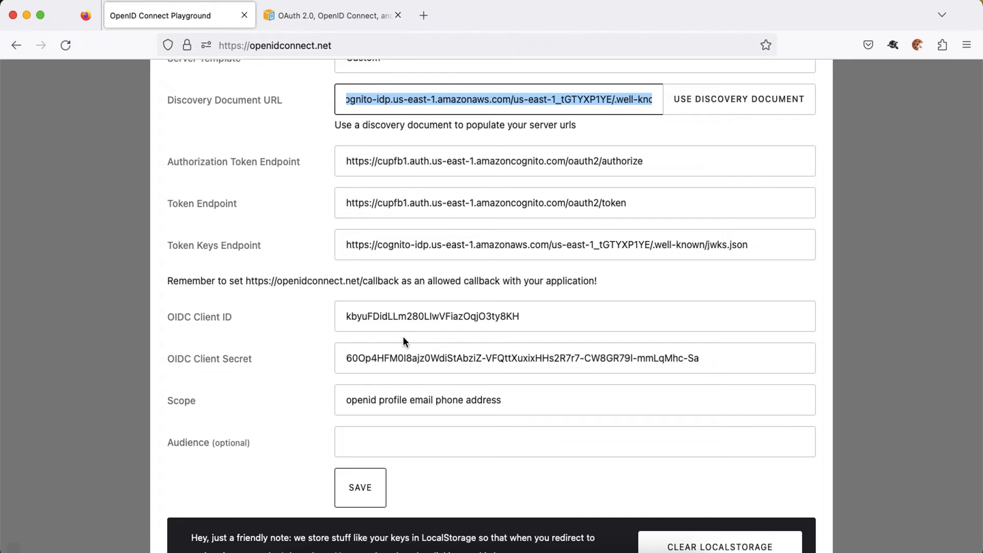
{"action": "left_click", "coordinate": [401, 317]}
{"action": "key", "text": "super+a"}
{"action": "key", "text": "super+v"}
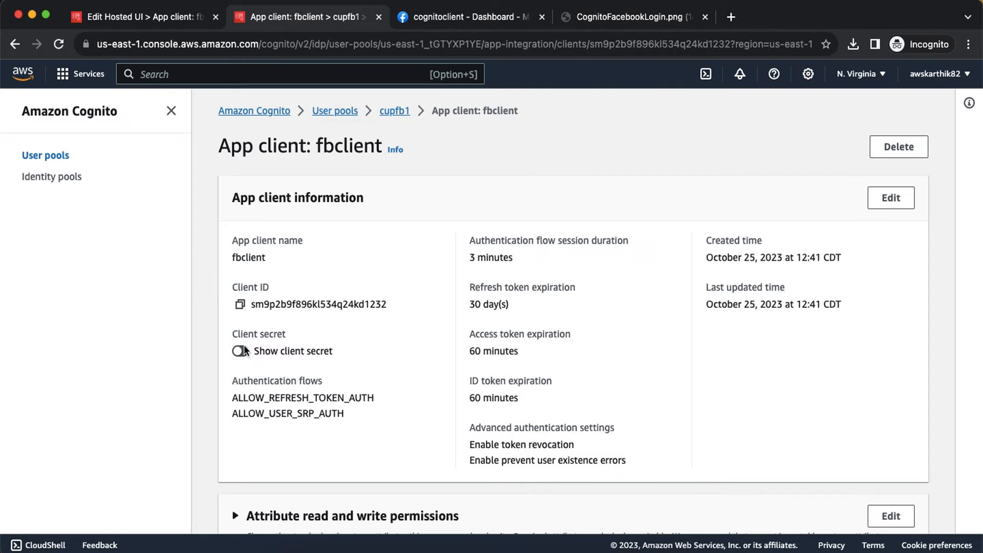
{"action": "left_click", "coordinate": [240, 351]}
Paste the copied Cognito app client secret into the OIDC Client Secret field.
{"action": "left_click", "coordinate": [240, 370]}
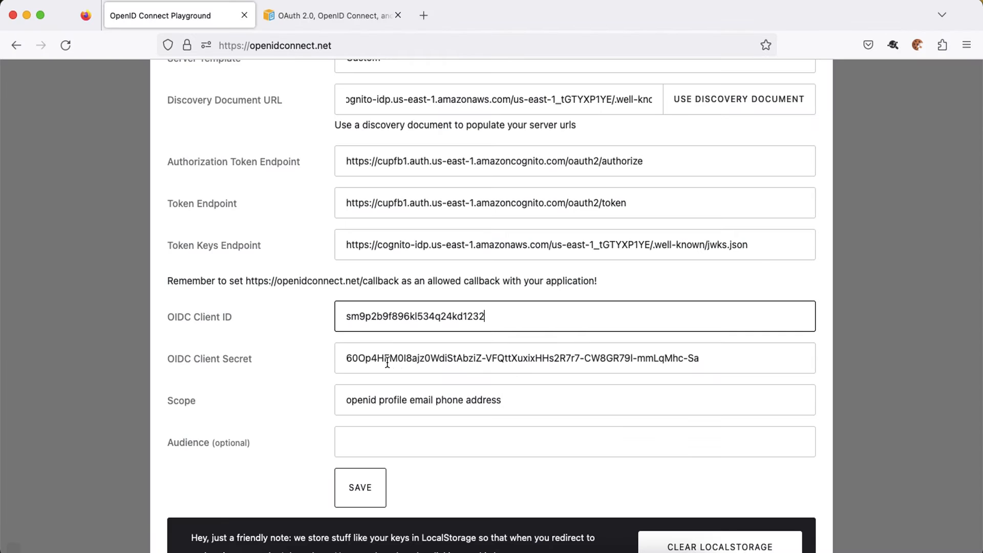
{"action": "left_click", "coordinate": [398, 361]}
{"action": "key", "text": "super+a"}
{"action": "key", "text": "super+v"}
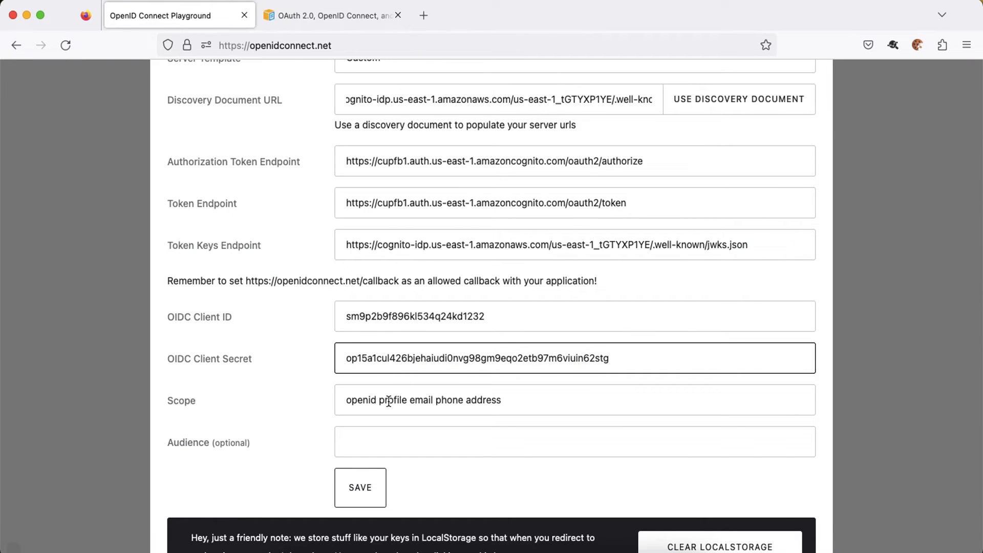
Trim the scope to 'openid profile email' and save the playground configuration.
{"action": "left_click_drag", "start_coordinate": [435, 401], "coordinate": [550, 398]}
{"action": "key", "text": "BackSpace"}
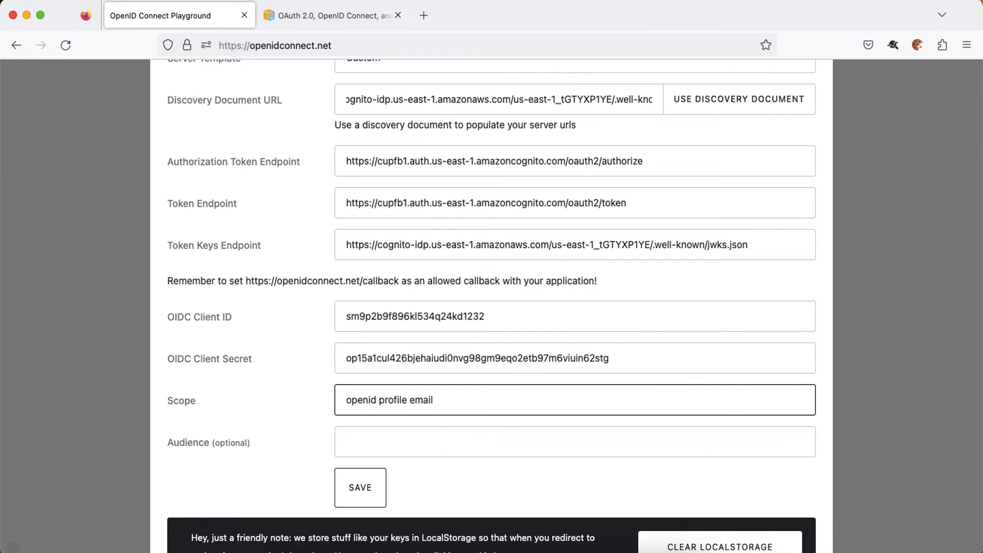
{"action": "left_click", "coordinate": [367, 487]}
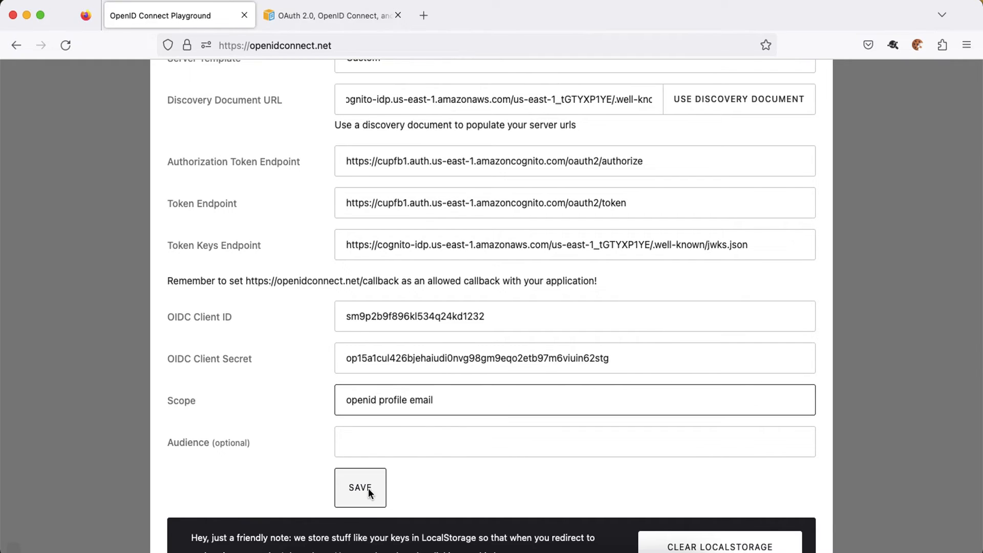
{"action": "scroll", "coordinate": [689, 363], "scroll_direction": "down", "scroll_amount": 3}
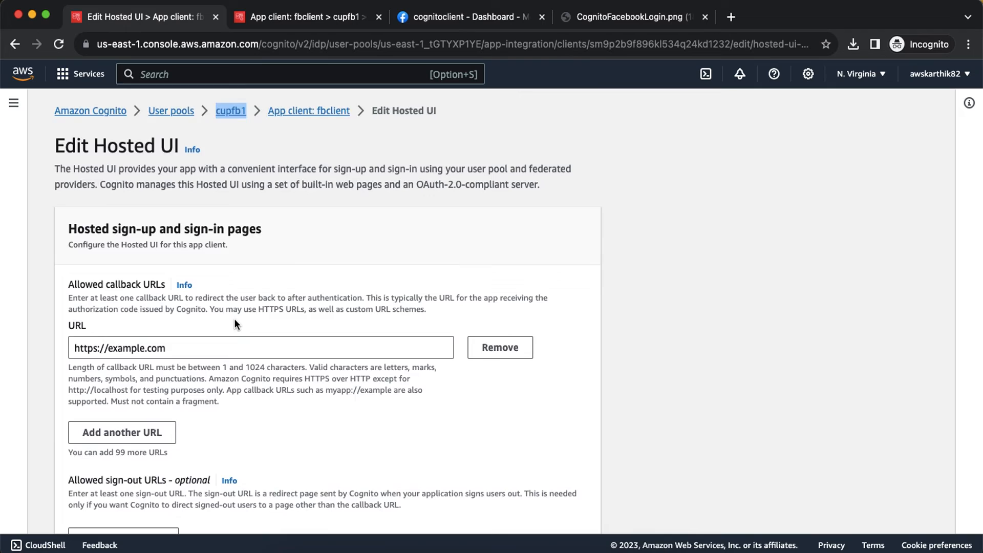
{"action": "scroll", "coordinate": [235, 318], "scroll_direction": "down", "scroll_amount": 3}
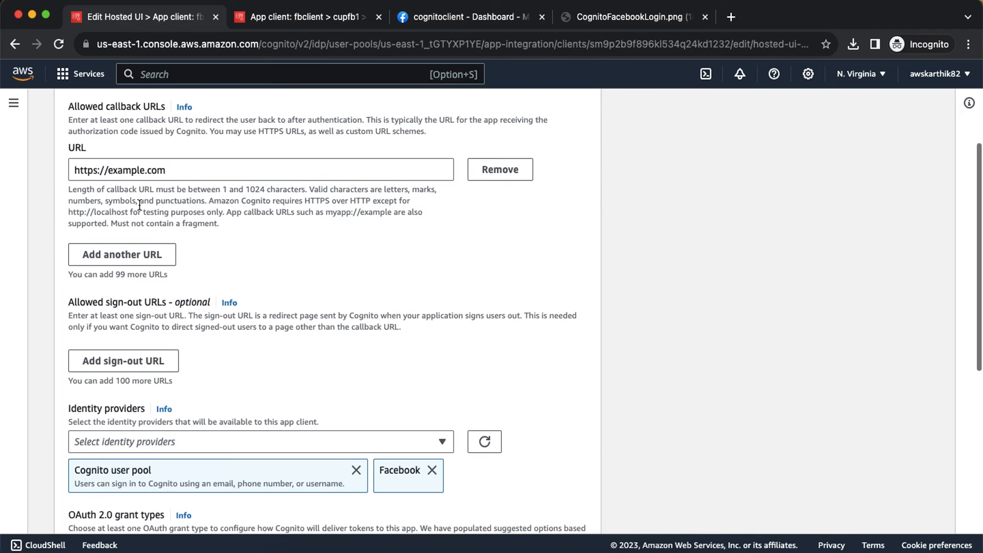
{"action": "left_click", "coordinate": [153, 169]}
{"action": "key", "text": "super+a"}
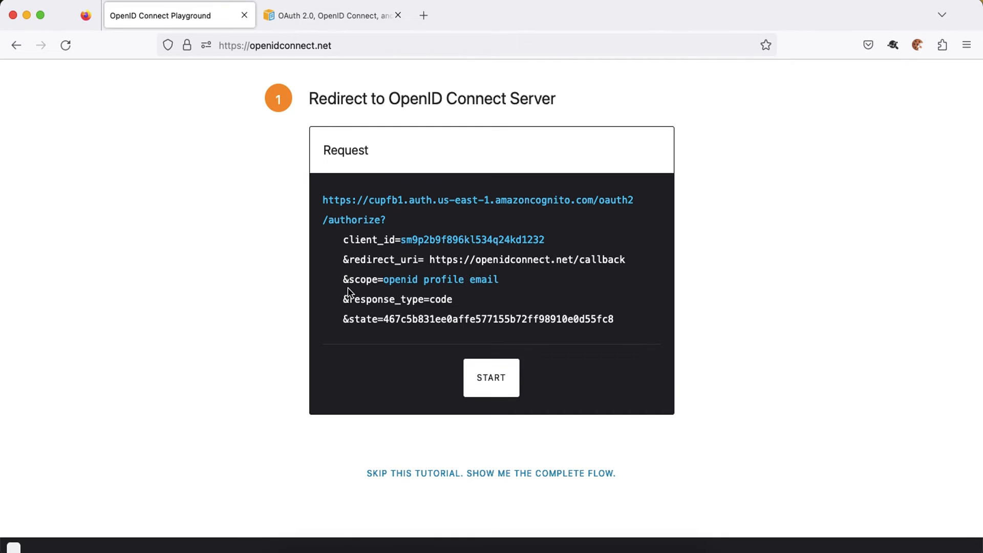
{"action": "double_click", "coordinate": [363, 261]}
{"action": "left_click_drag", "start_coordinate": [429, 260], "coordinate": [642, 260]}
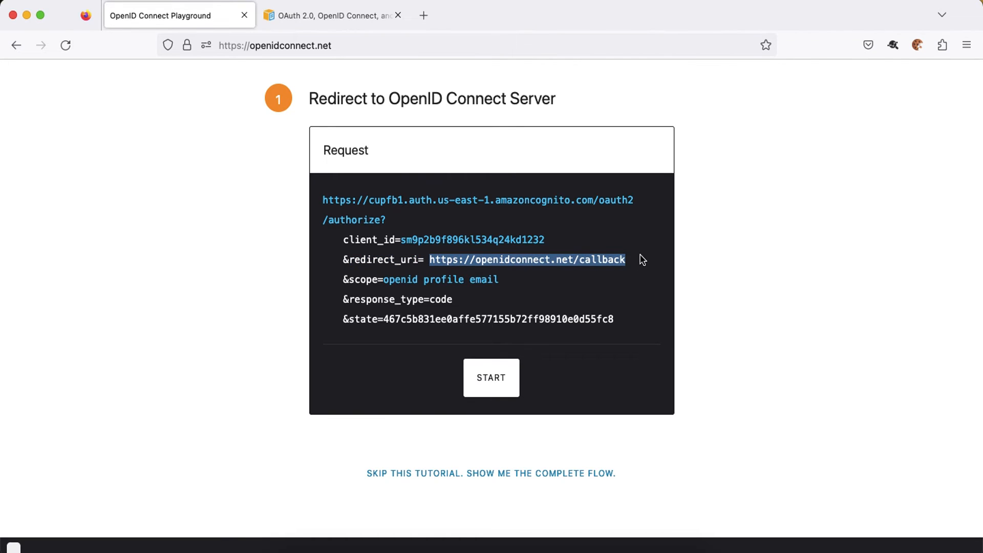
{"action": "key", "text": "super+Tab"}
{"action": "key", "text": "super+v"}
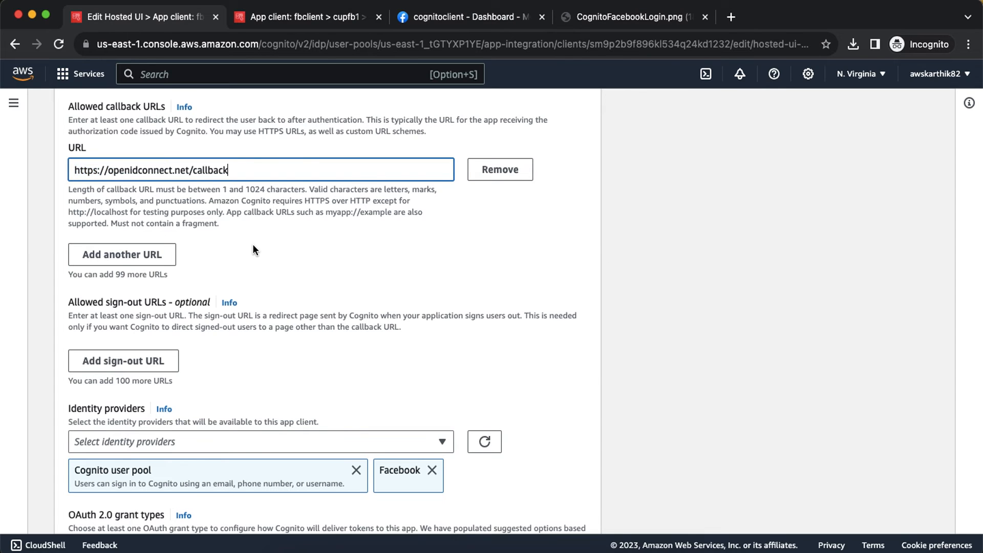
{"action": "scroll", "coordinate": [373, 293], "scroll_direction": "down", "scroll_amount": 8}
{"action": "left_click", "coordinate": [563, 508]}
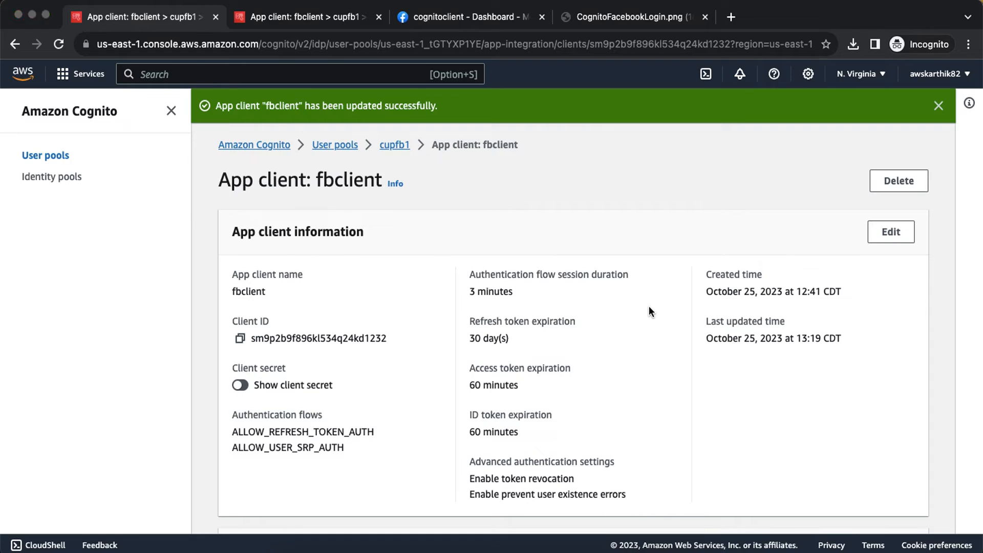
{"action": "key", "text": "super+Tab"}
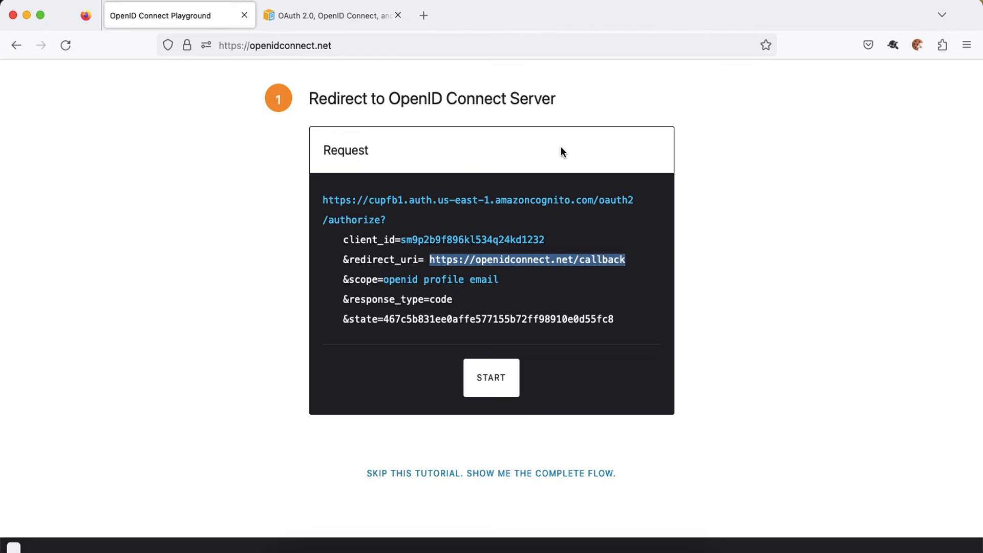
Close the spare docs tab, start SAML-tracer recording, and launch the playground's authorization request.
{"action": "left_click", "coordinate": [397, 15]}
{"action": "mouse_move", "coordinate": [466, 210]}
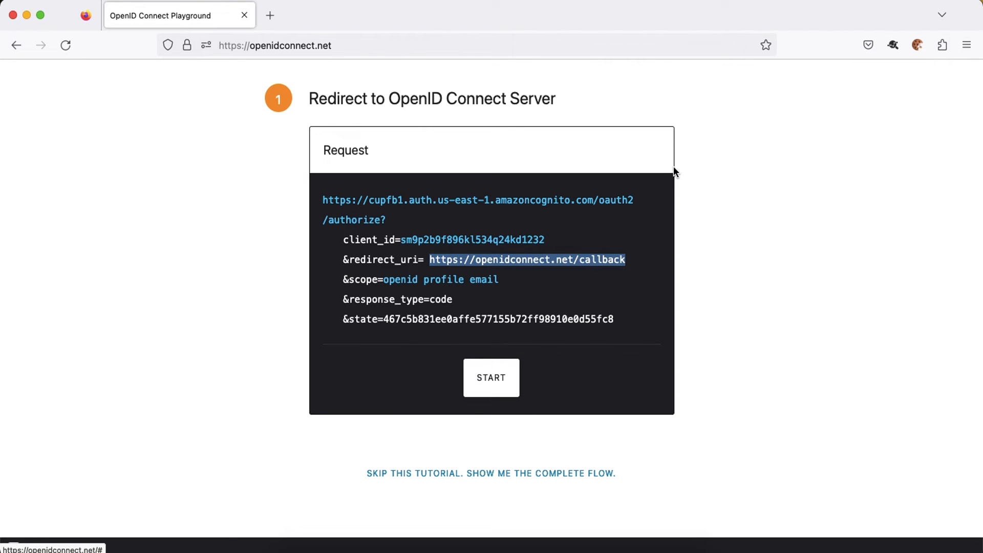
{"action": "left_click", "coordinate": [893, 45]}
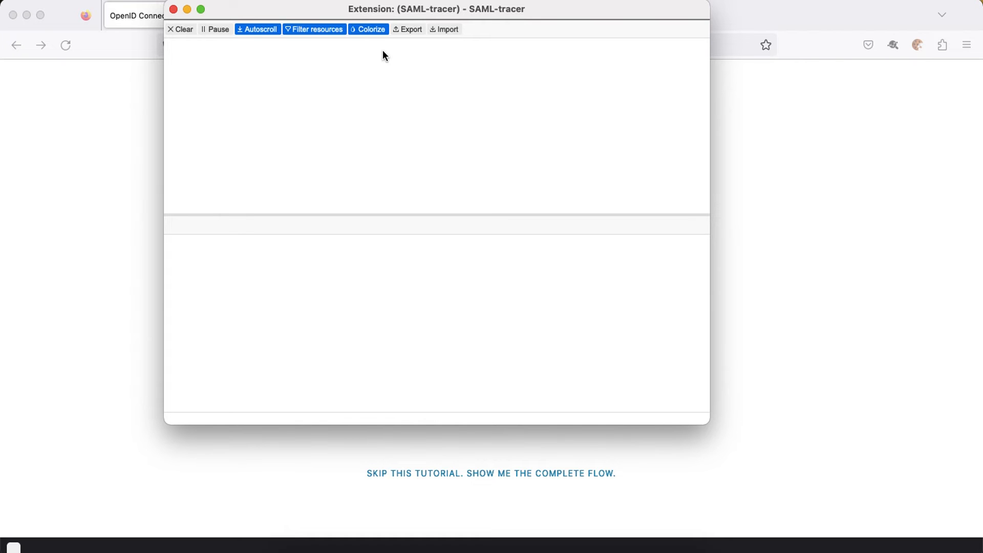
{"action": "left_click", "coordinate": [137, 130]}
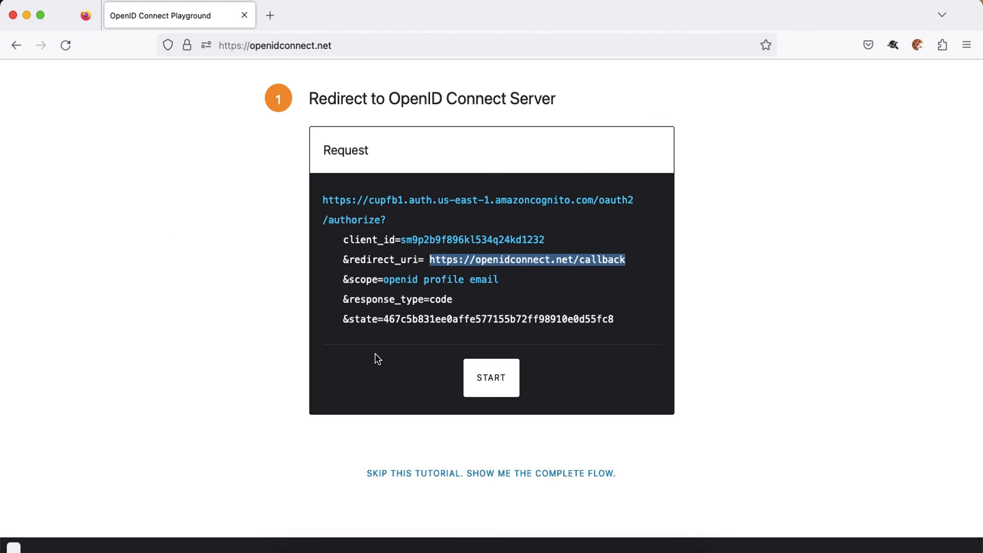
{"action": "left_click", "coordinate": [483, 379]}
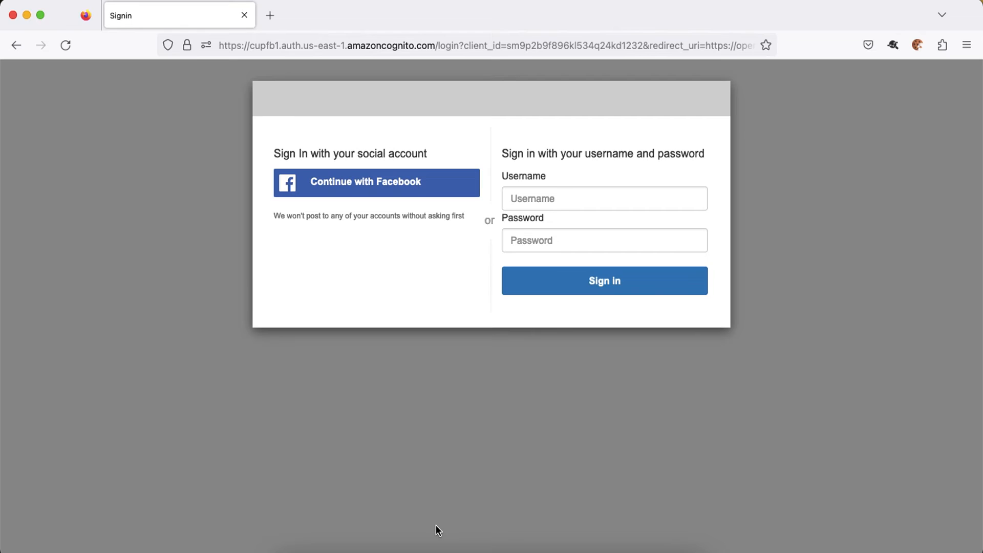
Inspect the Cognito authorize request's parameters in SAML-tracer alongside the OIDC flow diagram.
{"action": "key", "text": "super+grave"}
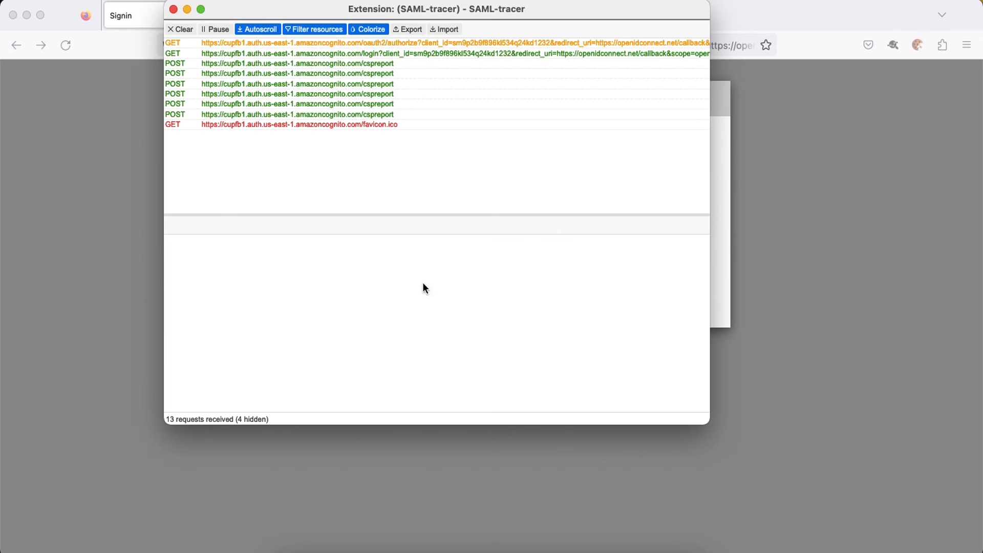
{"action": "left_click", "coordinate": [476, 45]}
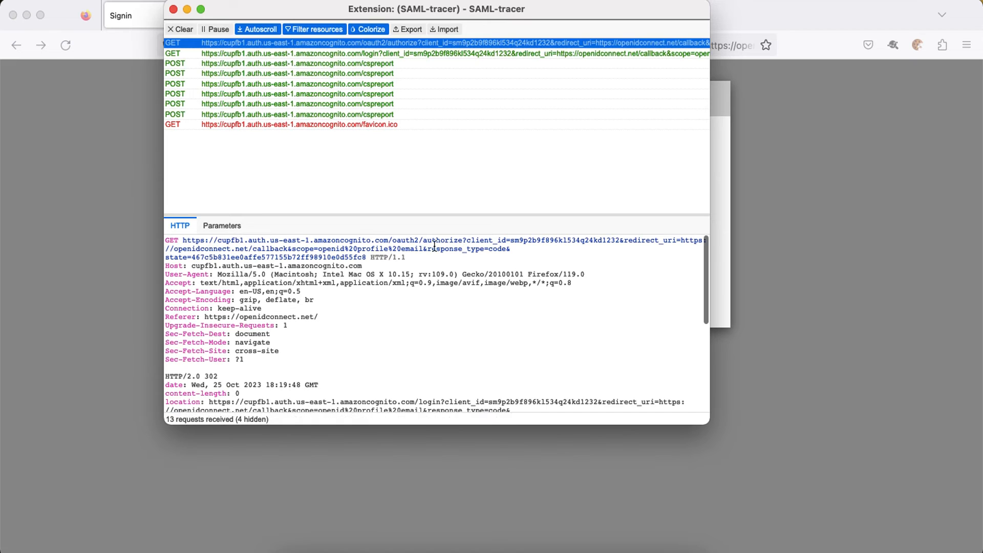
{"action": "left_click", "coordinate": [222, 226]}
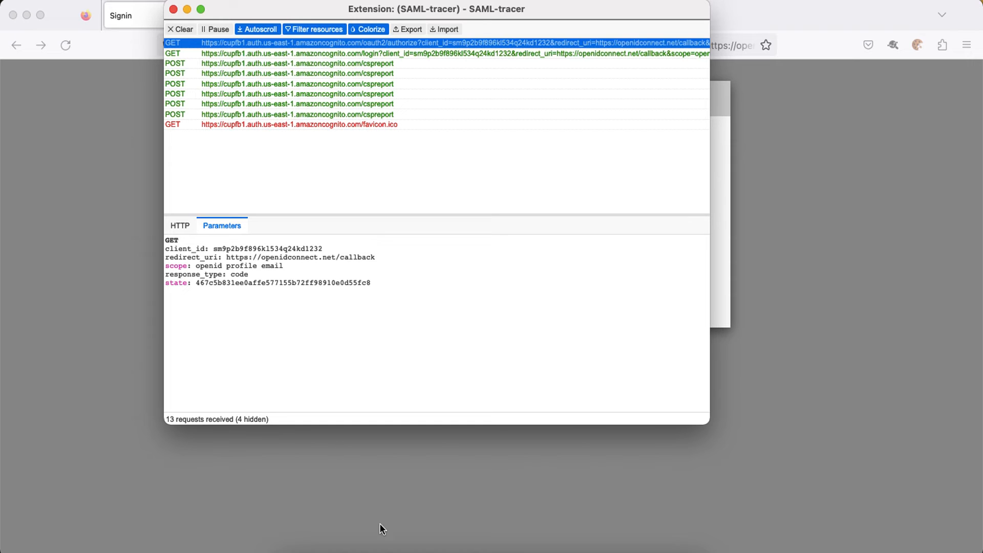
{"action": "left_click", "coordinate": [395, 549]}
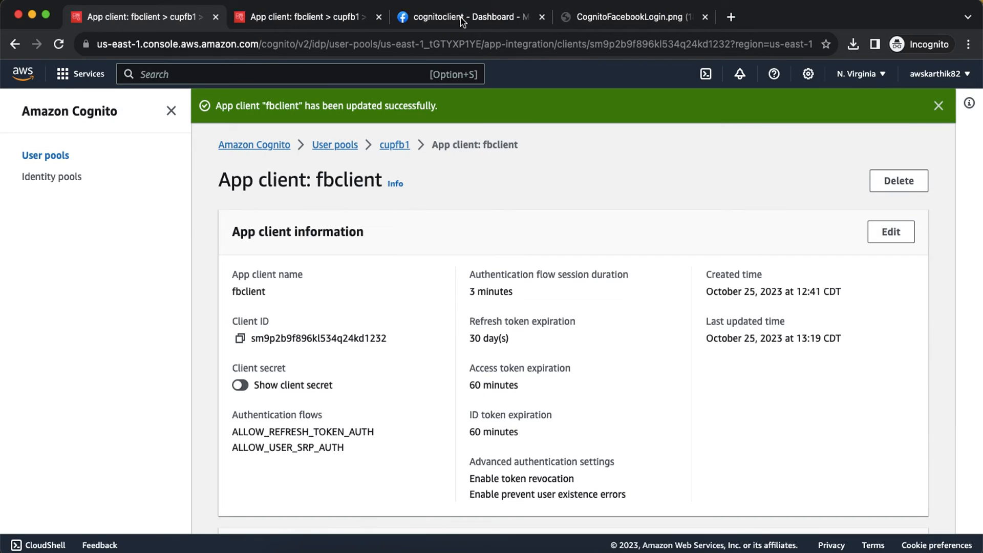
{"action": "left_click", "coordinate": [566, 18]}
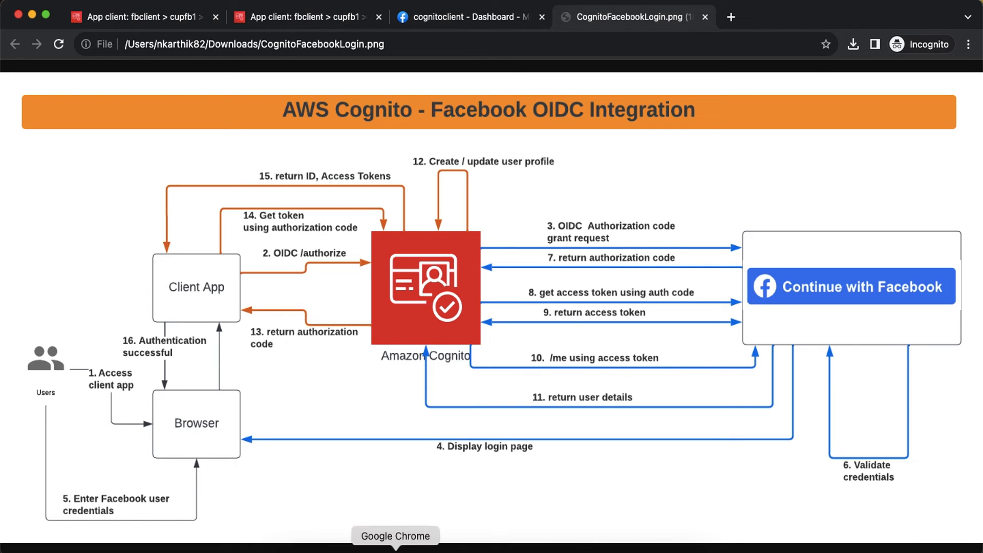
Choose Continue with Facebook on the cupfb1 Cognito sign-in page.
{"action": "left_click", "coordinate": [564, 547]}
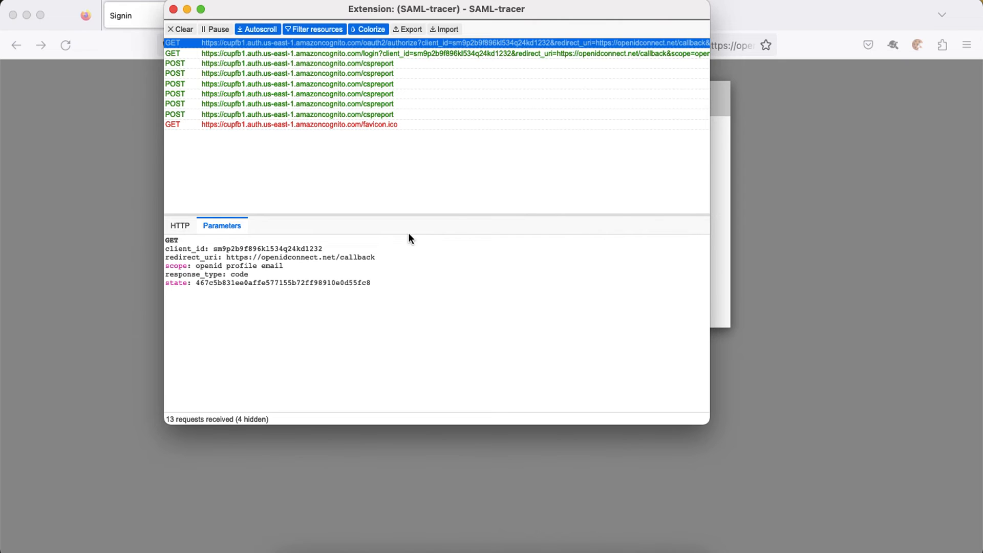
{"action": "left_click", "coordinate": [751, 152]}
{"action": "left_click", "coordinate": [399, 190]}
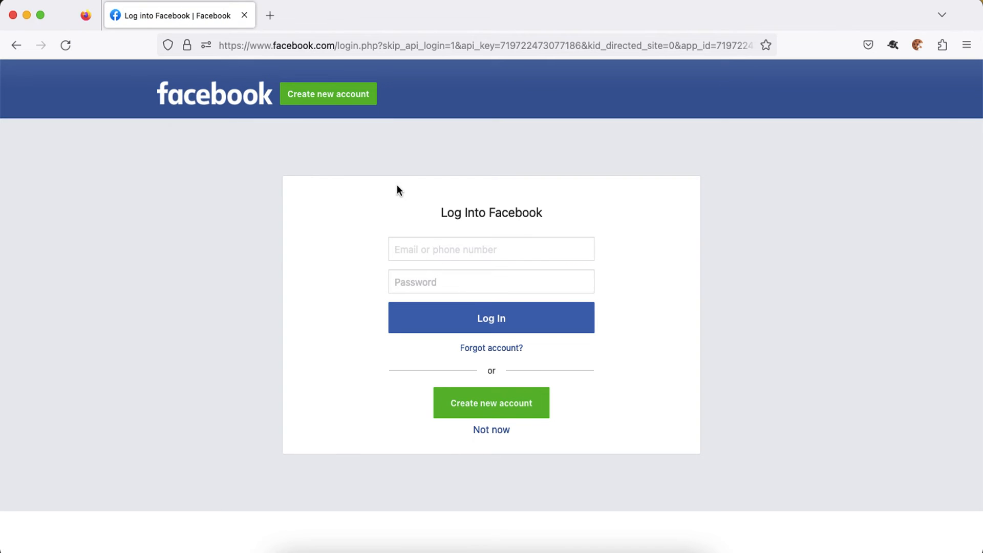
Examine the Facebook dialog/oauth request parameters in SAML-tracer against the flow diagram.
{"action": "key", "text": "super+grave"}
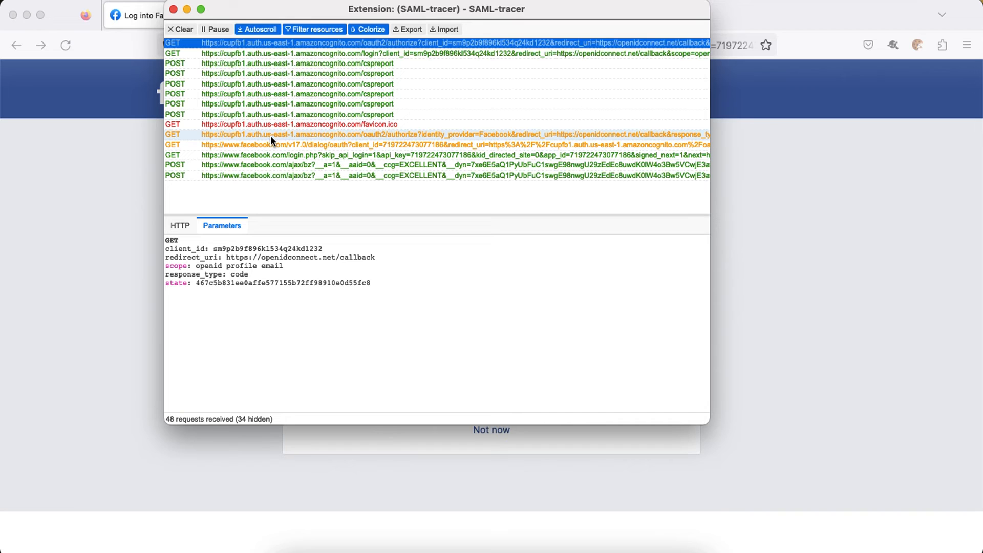
{"action": "left_click", "coordinate": [271, 144]}
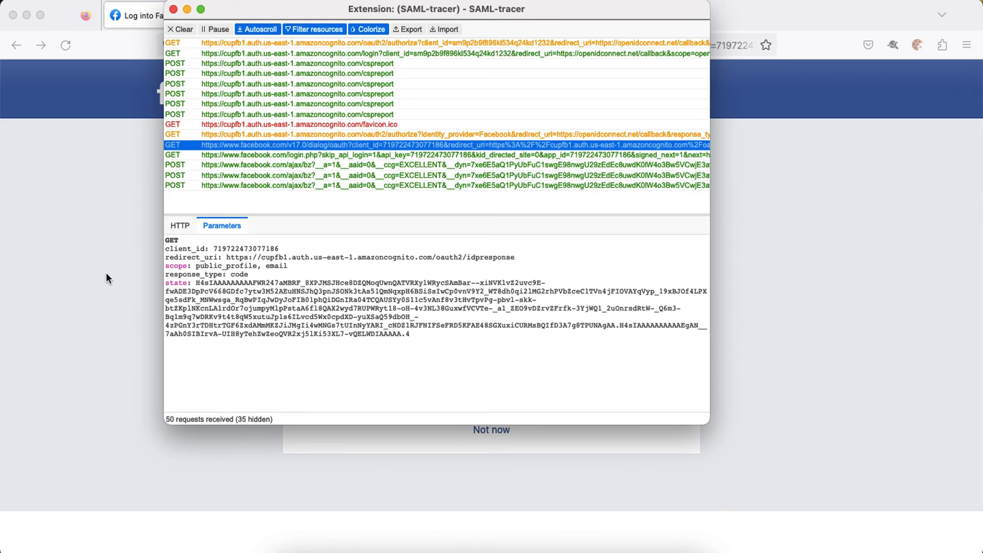
{"action": "left_click", "coordinate": [395, 547]}
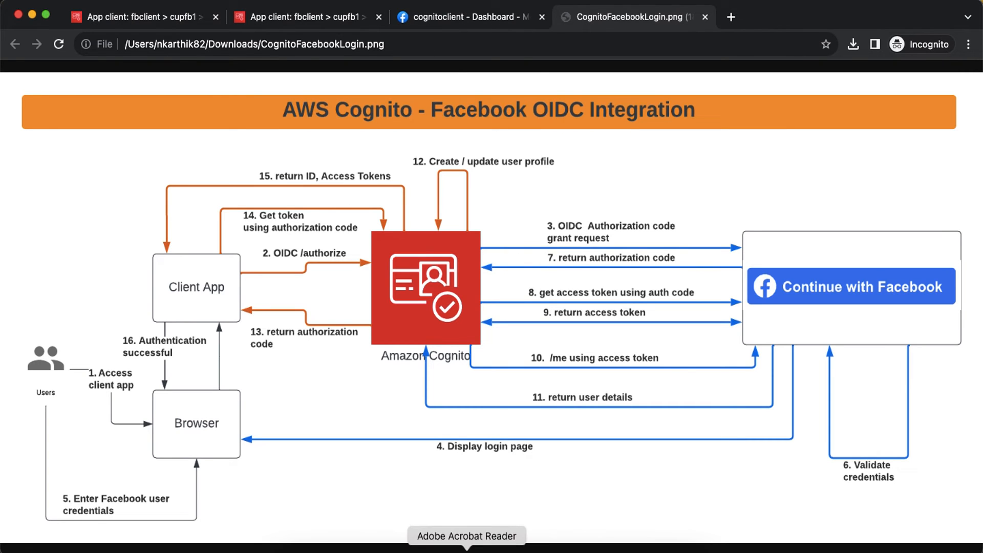
Enter the Facebook account email on the Log Into Facebook page.
{"action": "left_click", "coordinate": [565, 547]}
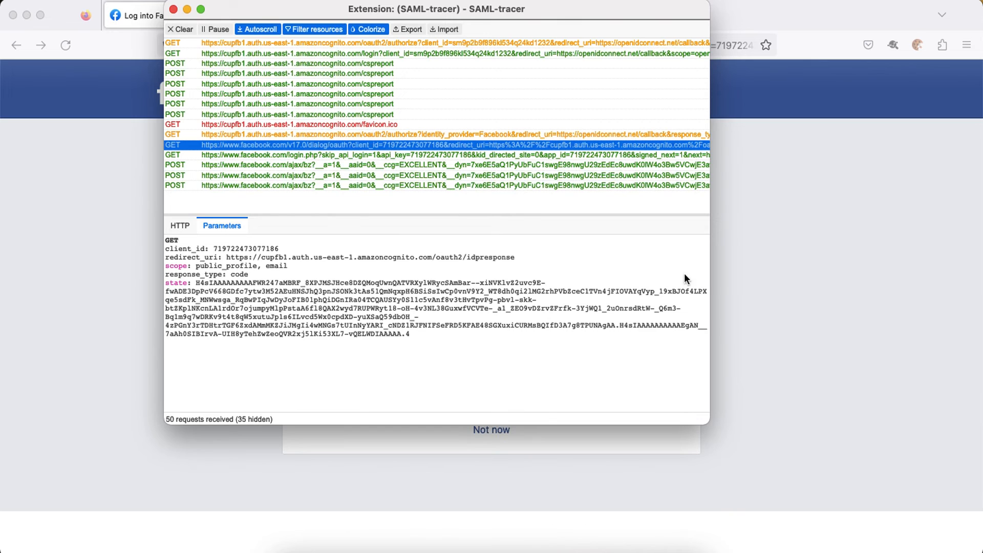
{"action": "left_click", "coordinate": [737, 272]}
{"action": "left_click", "coordinate": [510, 255]}
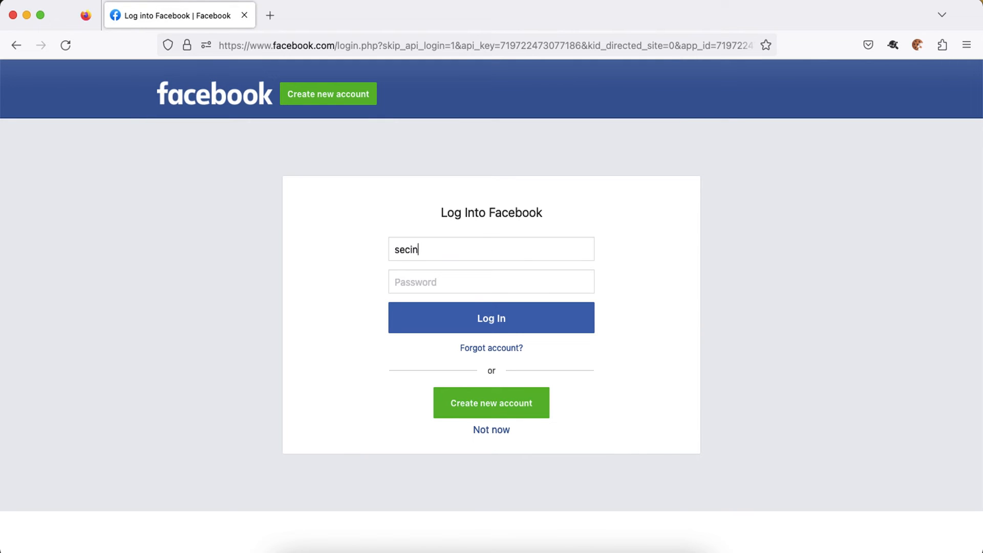
Enter the account password, log in to Facebook, and decline saving the login.
{"action": "key", "text": "Tab"}
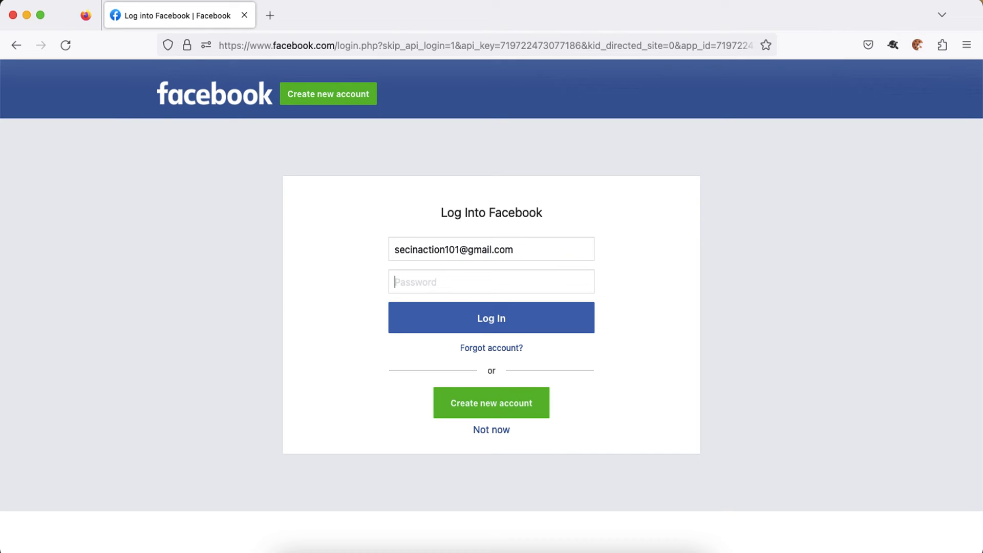
{"action": "type", "text": "••••••••"}
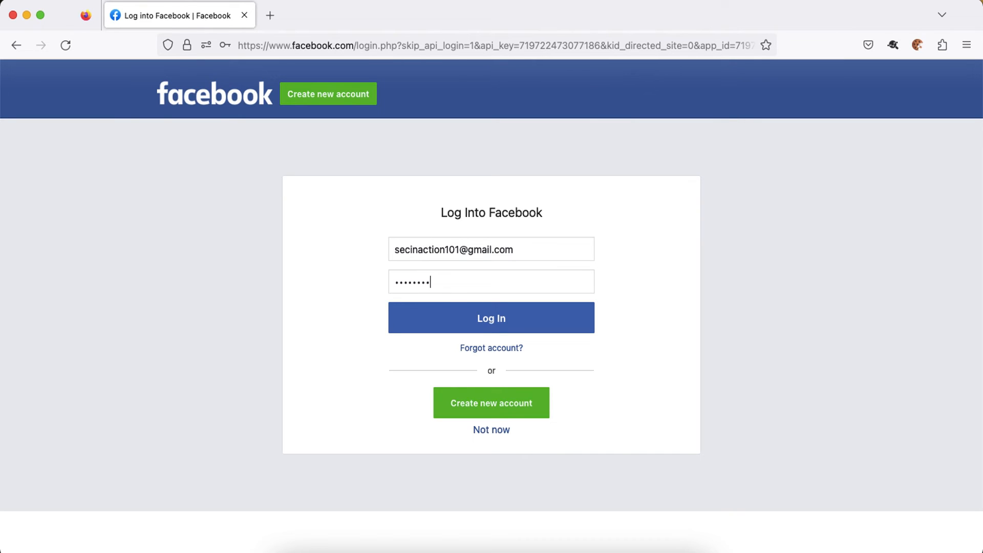
{"action": "type", "text": "••••••"}
{"action": "left_click", "coordinate": [514, 317]}
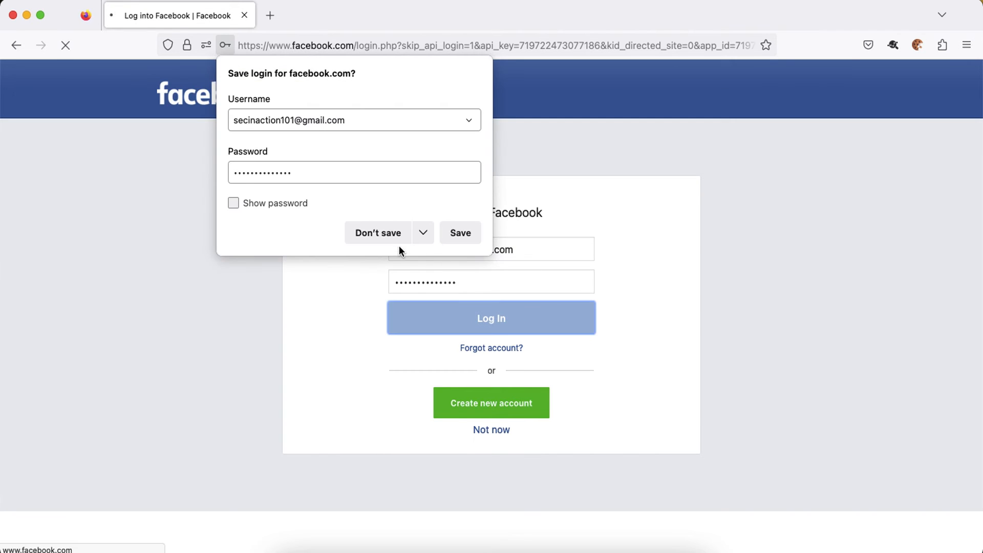
{"action": "left_click", "coordinate": [384, 237]}
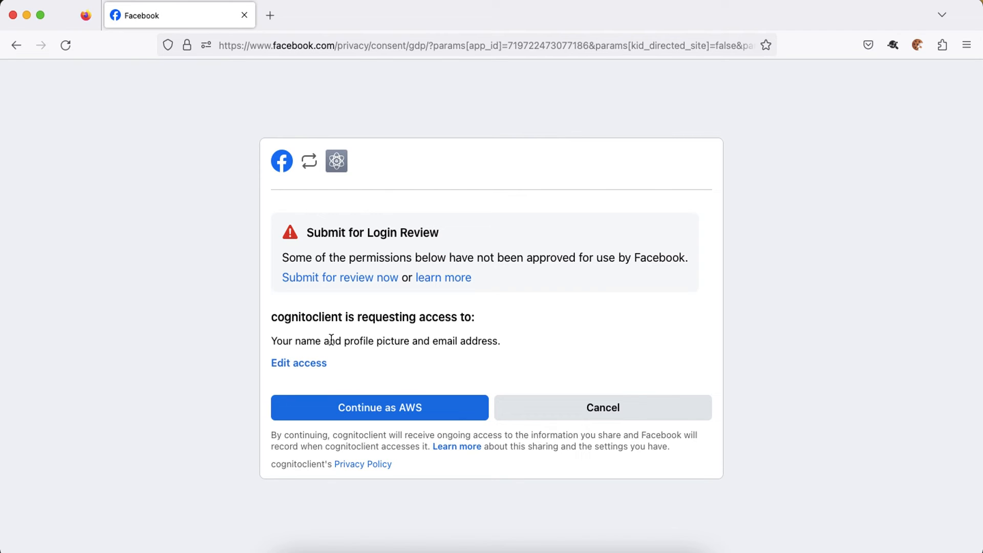
Approve cognitoclient's name, profile and email access so the playground receives the authorization code.
{"action": "left_click_drag", "start_coordinate": [329, 341], "coordinate": [360, 340]}
{"action": "left_click", "coordinate": [370, 408]}
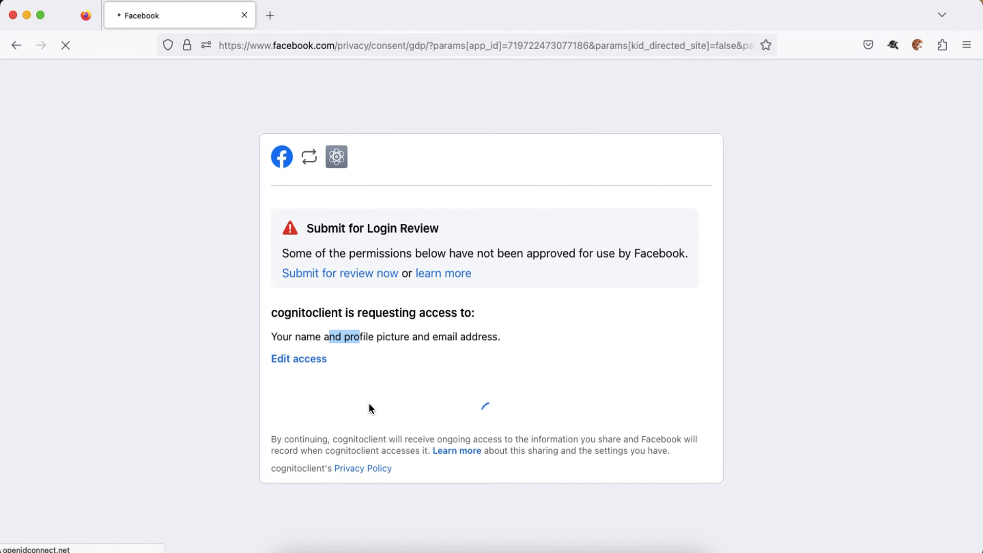
{"action": "scroll", "coordinate": [555, 296], "scroll_direction": "down", "scroll_amount": 1}
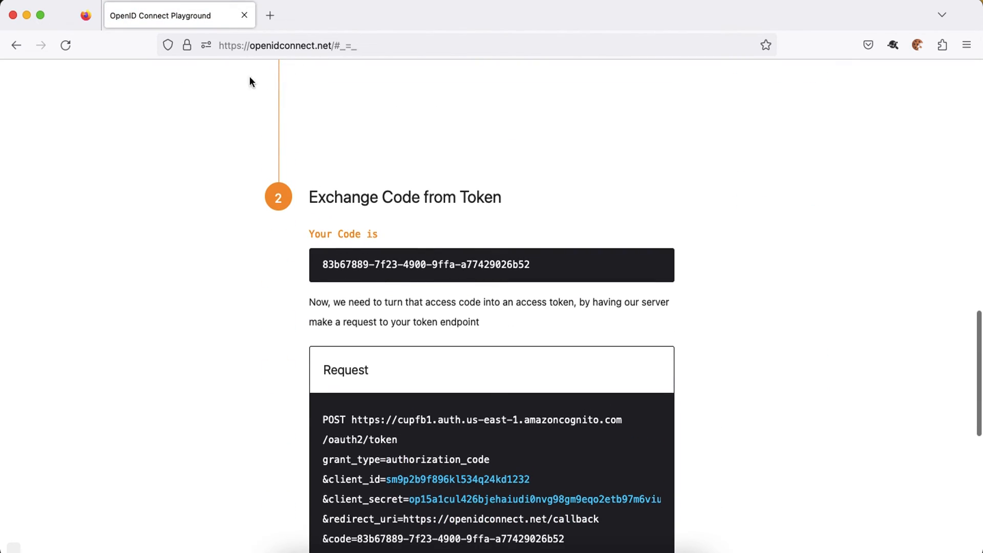
{"action": "left_click", "coordinate": [395, 546]}
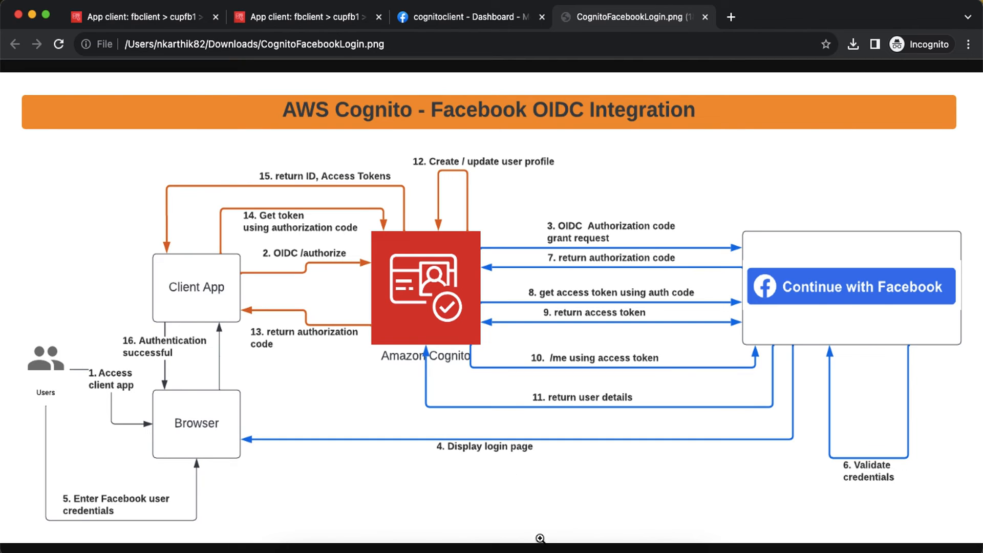
Inspect the Facebook consent, Cognito idpresponse and OIDC callback requests in SAML-tracer for the code and state.
{"action": "left_click", "coordinate": [563, 544]}
{"action": "key", "text": "super+grave"}
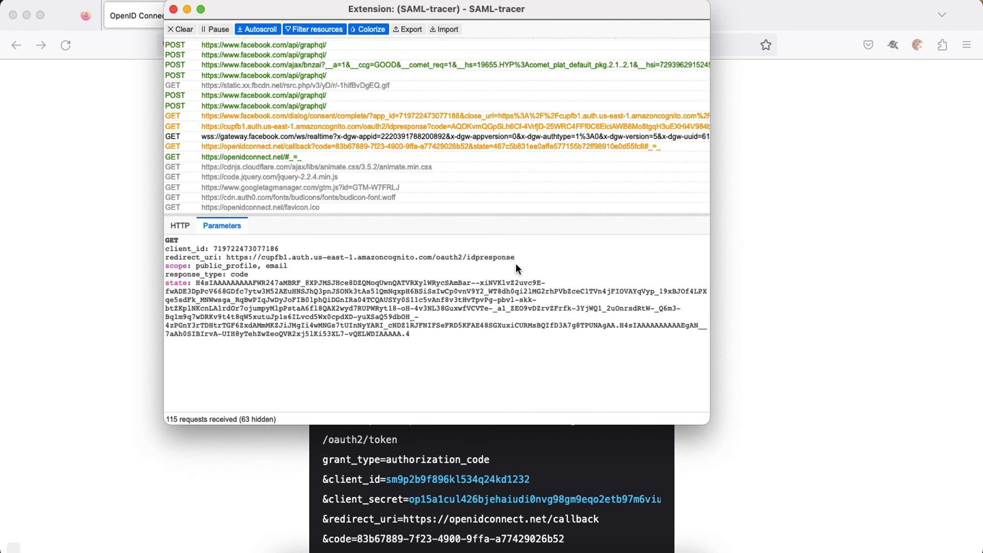
{"action": "scroll", "coordinate": [328, 96], "scroll_direction": "up", "scroll_amount": 3}
{"action": "scroll", "coordinate": [326, 91], "scroll_direction": "down", "scroll_amount": 3}
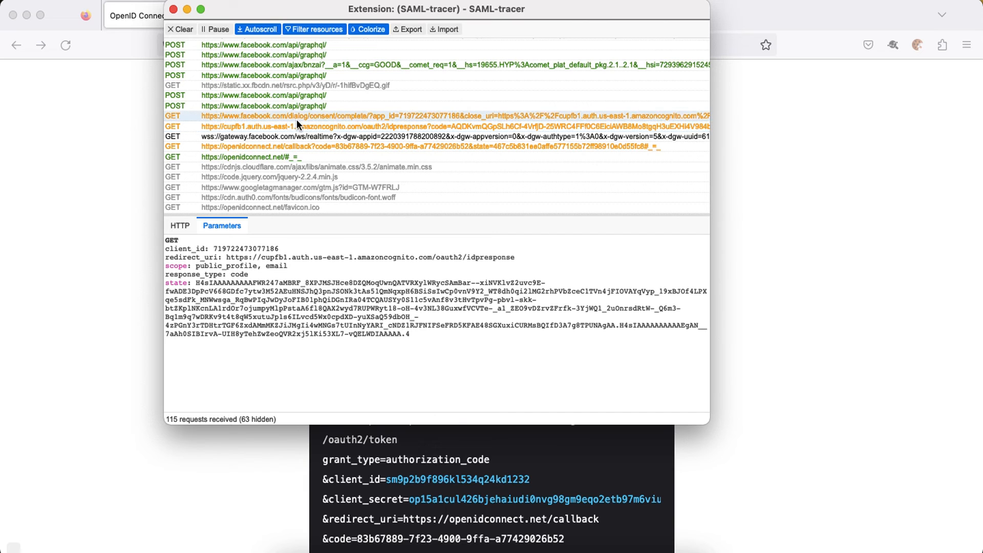
{"action": "left_click", "coordinate": [297, 118]}
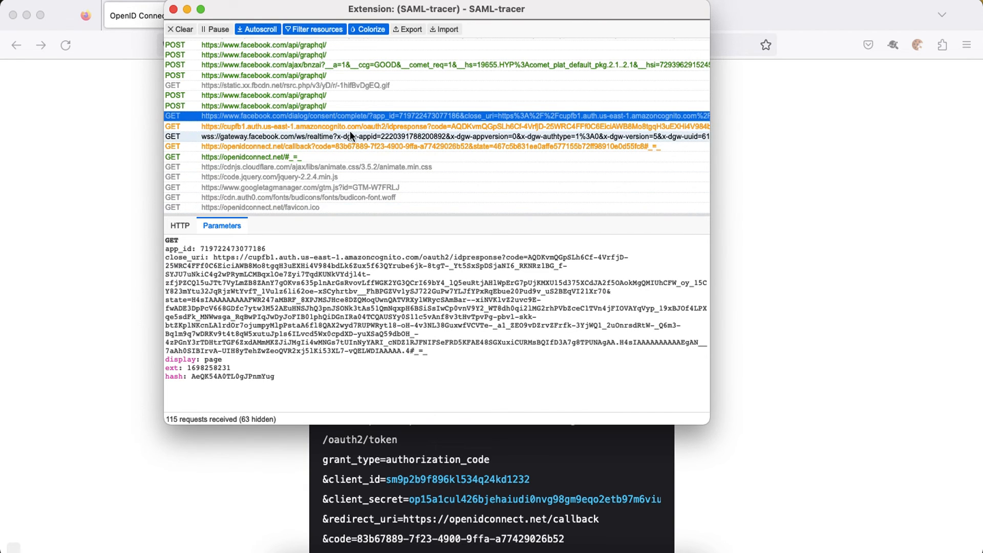
{"action": "left_click", "coordinate": [400, 128]}
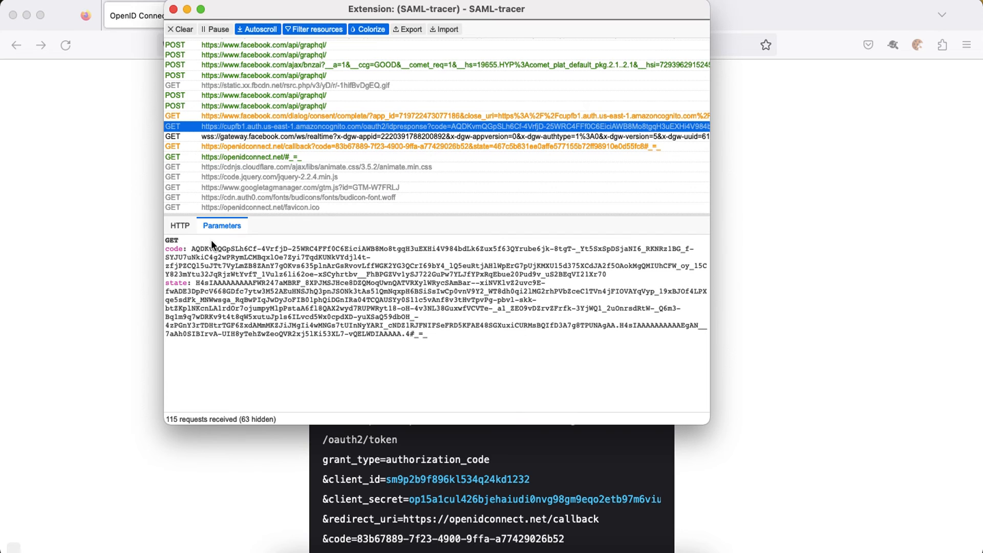
{"action": "left_click", "coordinate": [251, 147]}
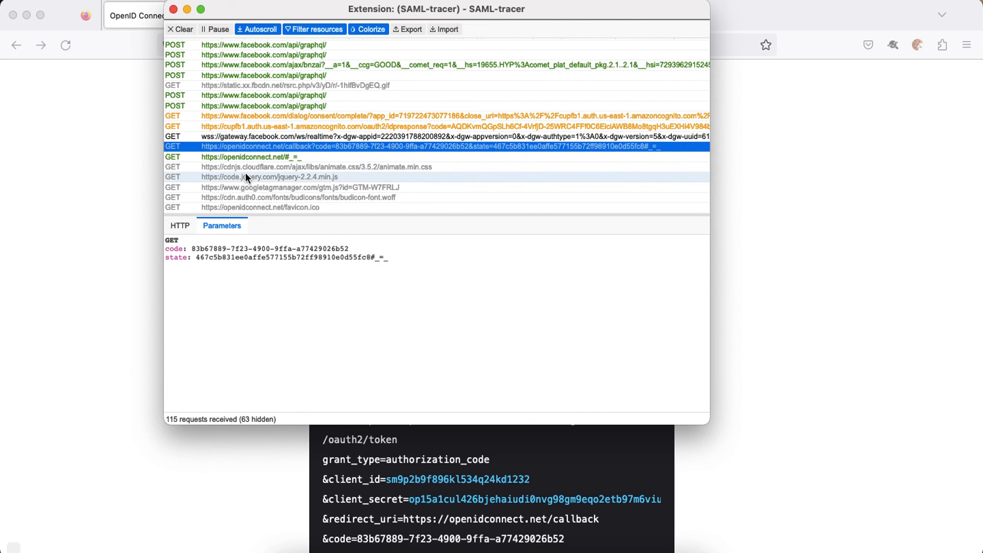
{"action": "left_click", "coordinate": [150, 241]}
Exchange the authorization code for ID, access and refresh tokens, then decode the id_token on jwt.io.
{"action": "scroll", "coordinate": [408, 365], "scroll_direction": "down", "scroll_amount": 2}
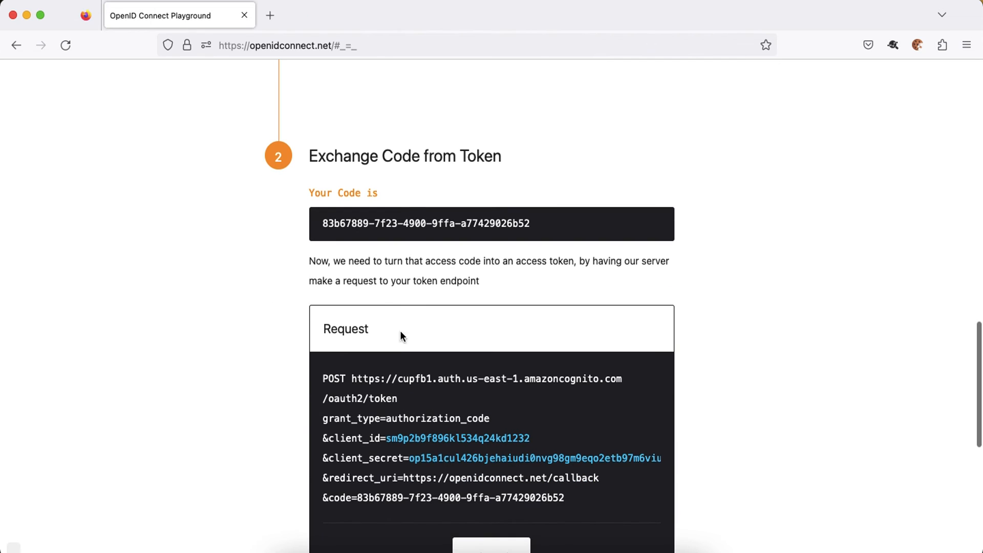
{"action": "scroll", "coordinate": [417, 249], "scroll_direction": "down", "scroll_amount": 4}
{"action": "left_click", "coordinate": [493, 466]}
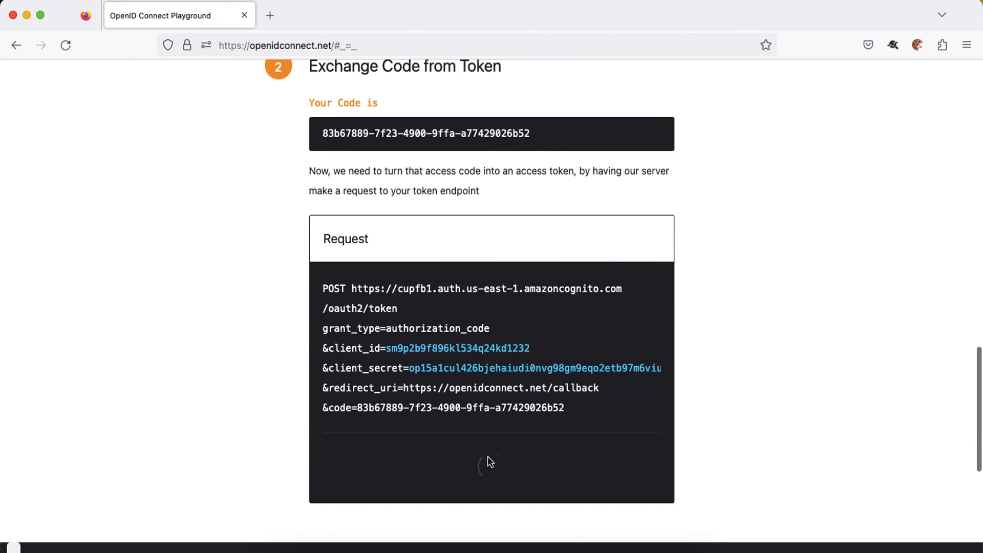
{"action": "scroll", "coordinate": [686, 418], "scroll_direction": "down", "scroll_amount": 5}
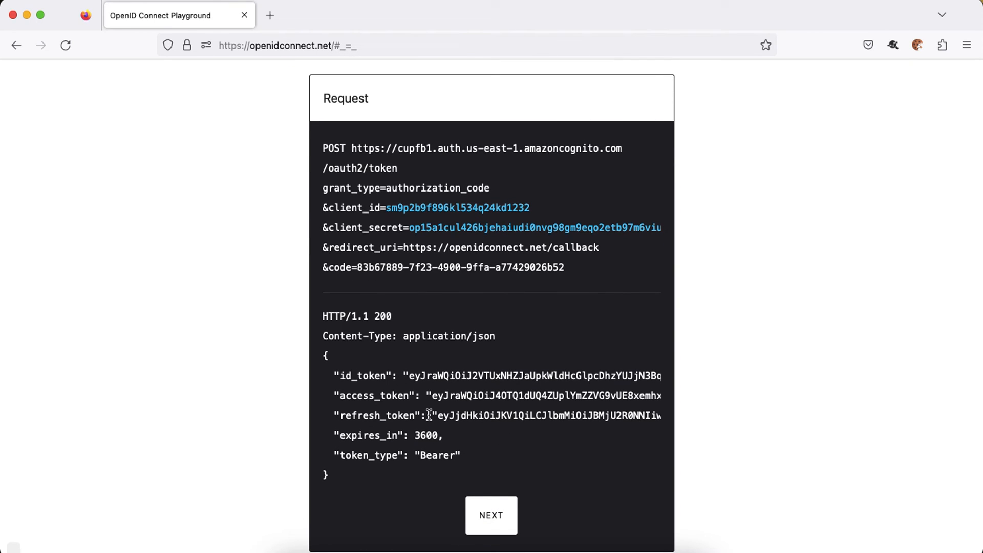
{"action": "left_click", "coordinate": [482, 516]}
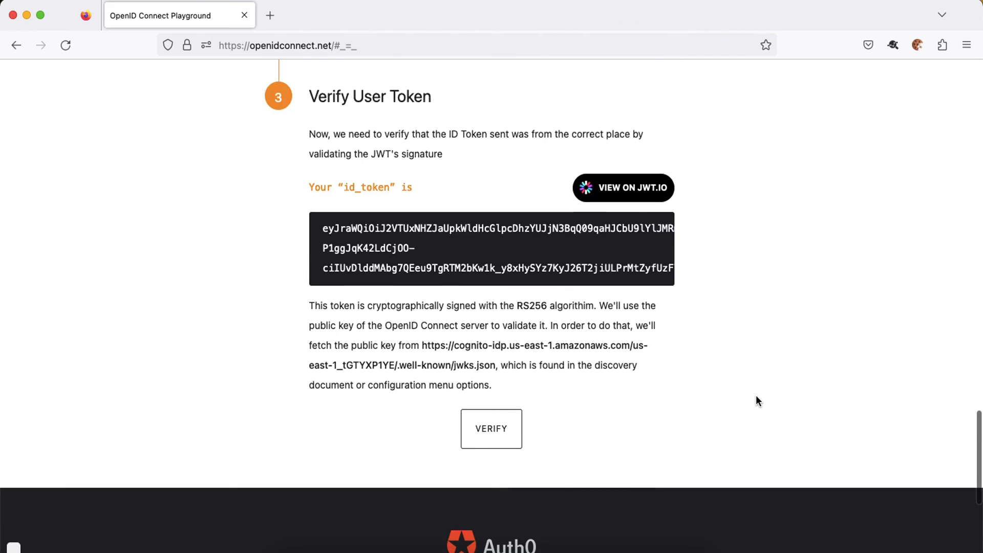
{"action": "left_click", "coordinate": [635, 193]}
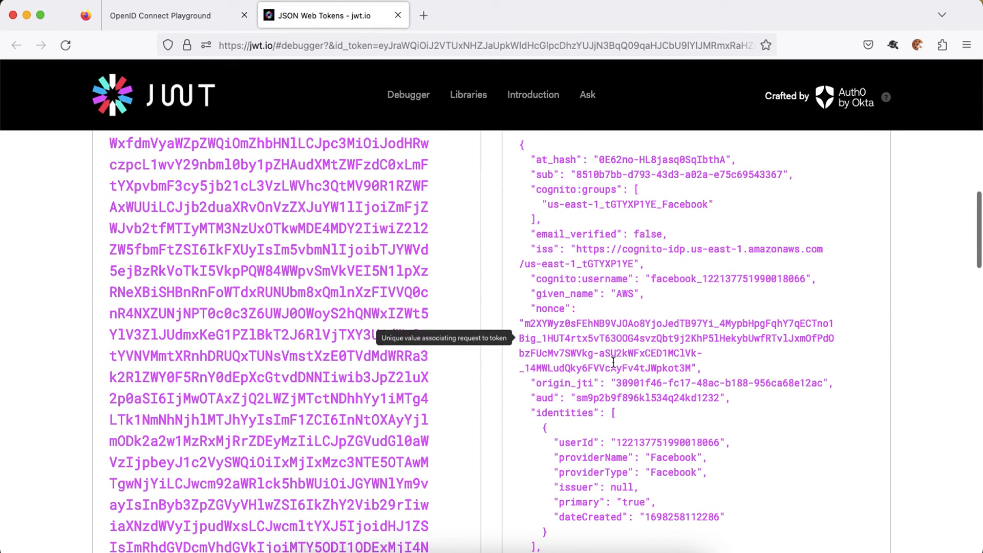
Highlight the family_name, name, given_name and email claims in the decoded id_token payload.
{"action": "scroll", "coordinate": [593, 327], "scroll_direction": "down", "scroll_amount": 3}
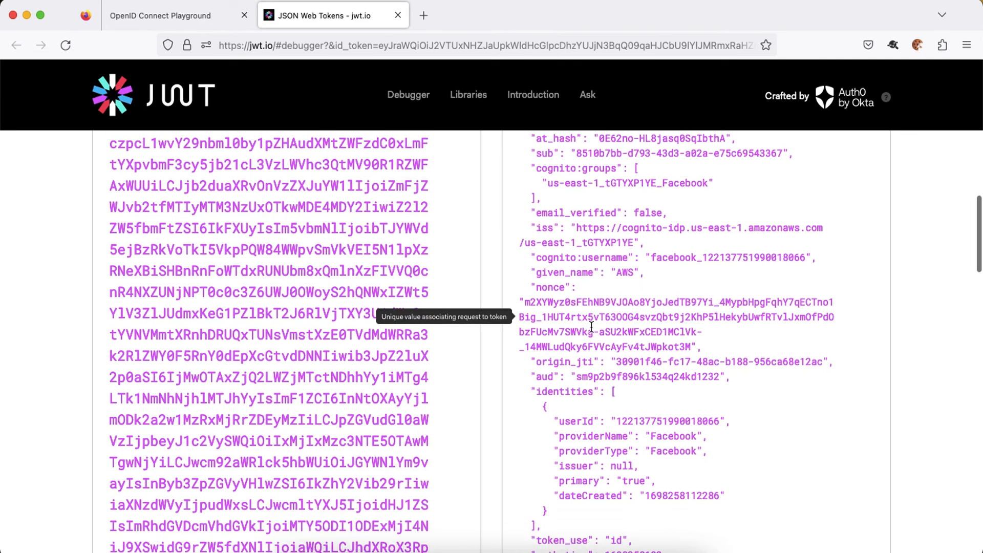
{"action": "scroll", "coordinate": [591, 326], "scroll_direction": "down", "scroll_amount": 2}
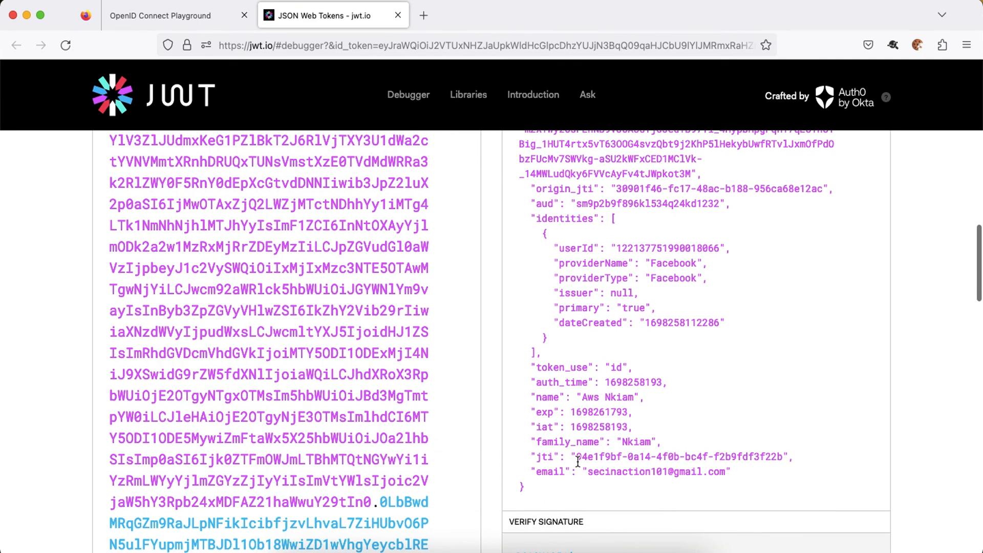
{"action": "double_click", "coordinate": [551, 443]}
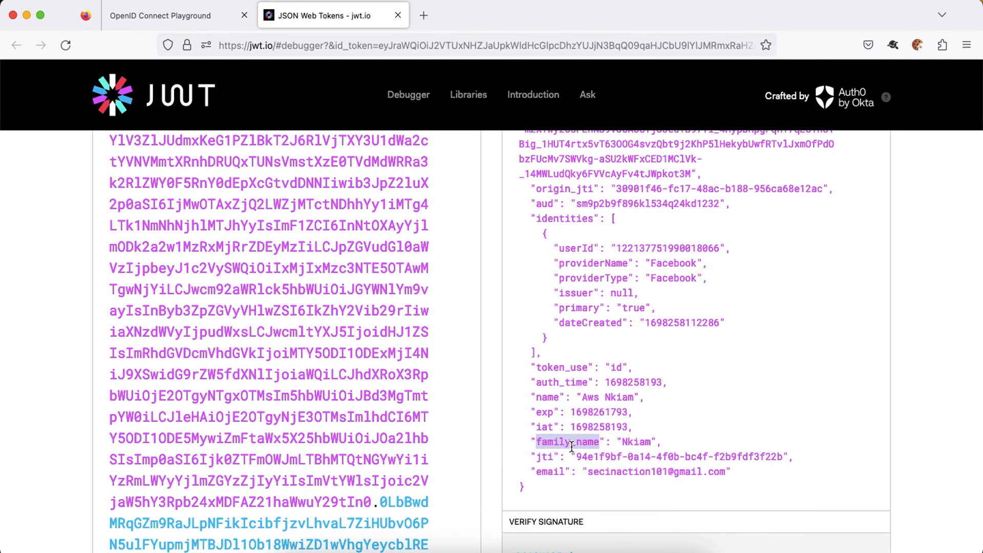
{"action": "double_click", "coordinate": [551, 397]}
{"action": "scroll", "coordinate": [607, 397], "scroll_direction": "up", "scroll_amount": 2}
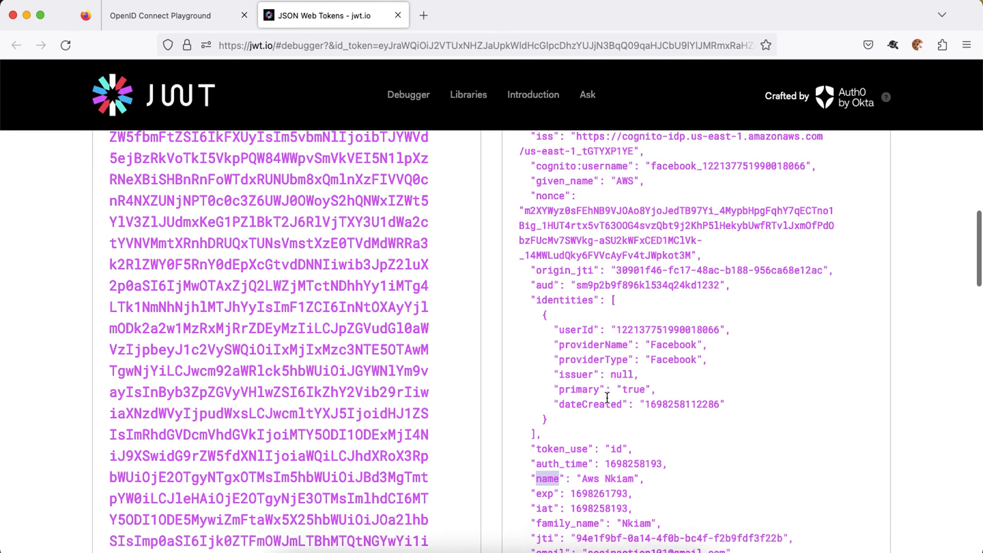
{"action": "double_click", "coordinate": [557, 189]}
{"action": "scroll", "coordinate": [633, 199], "scroll_direction": "down", "scroll_amount": 4}
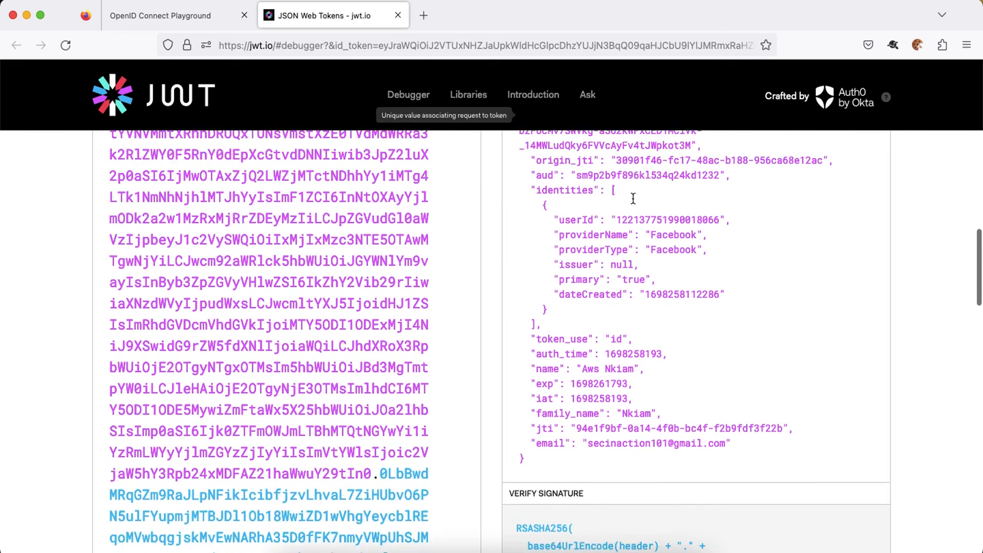
{"action": "scroll", "coordinate": [551, 382], "scroll_direction": "down", "scroll_amount": 1}
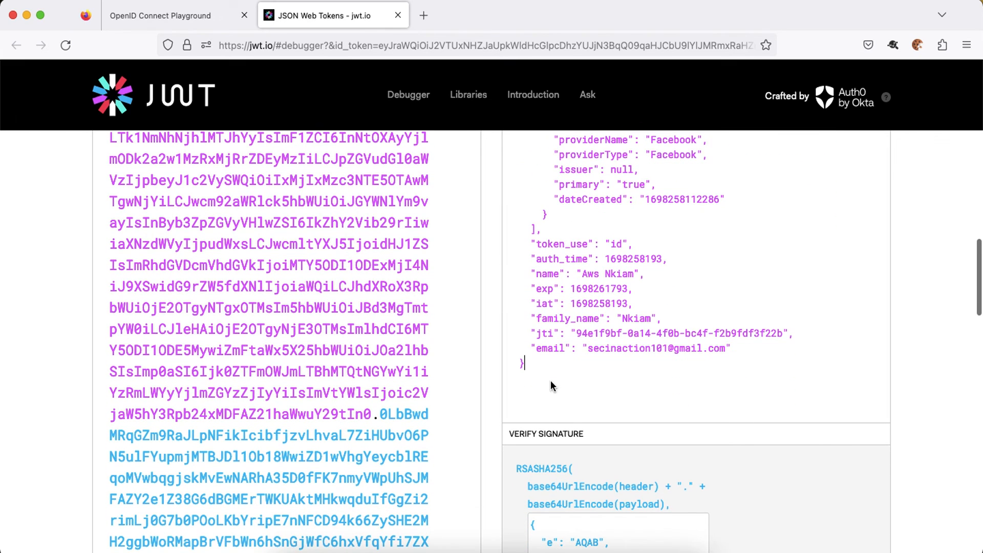
{"action": "double_click", "coordinate": [554, 348]}
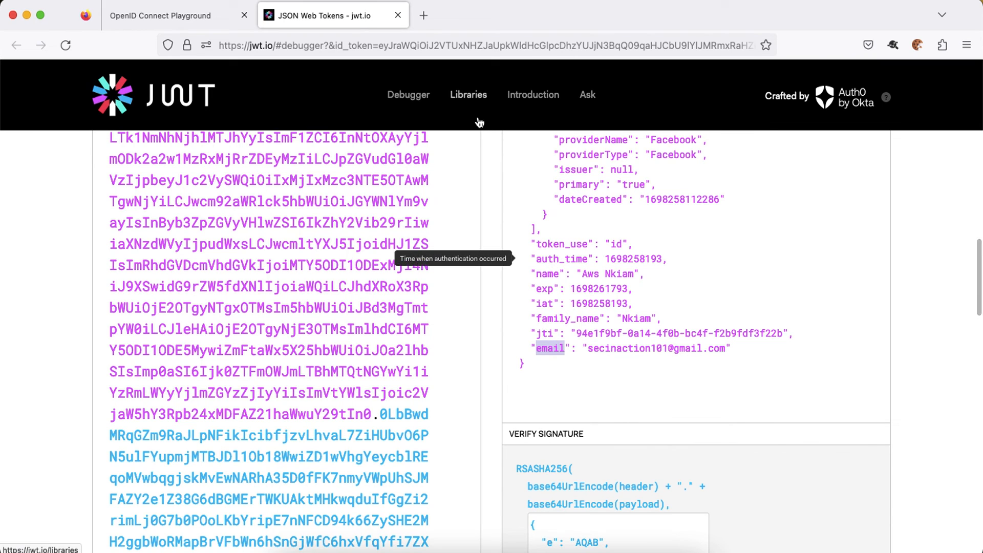
Open facebook.com in a new tab, check the profile name, and set notifications to Always Block.
{"action": "left_click", "coordinate": [423, 16]}
{"action": "type", "text": "fa"}
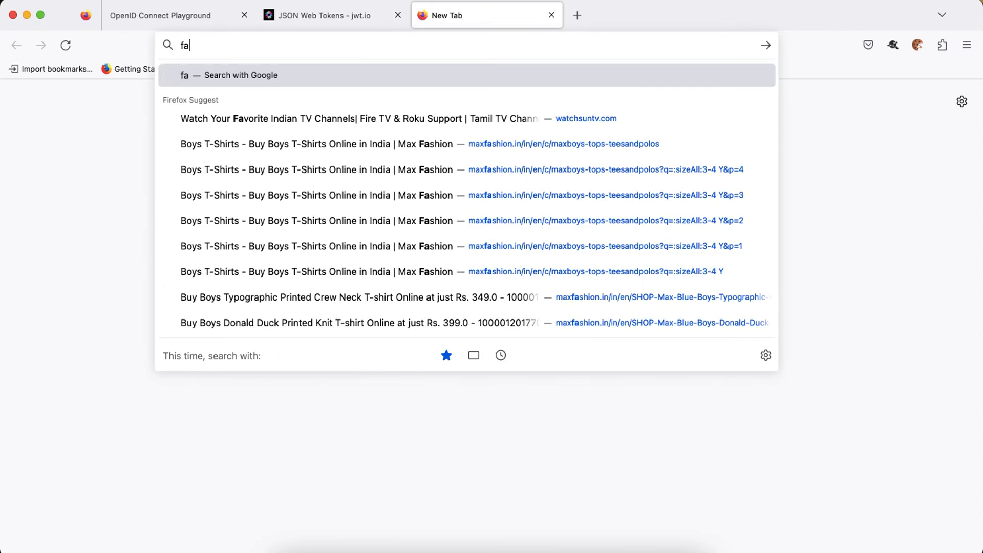
{"action": "type", "text": "cebook.com"}
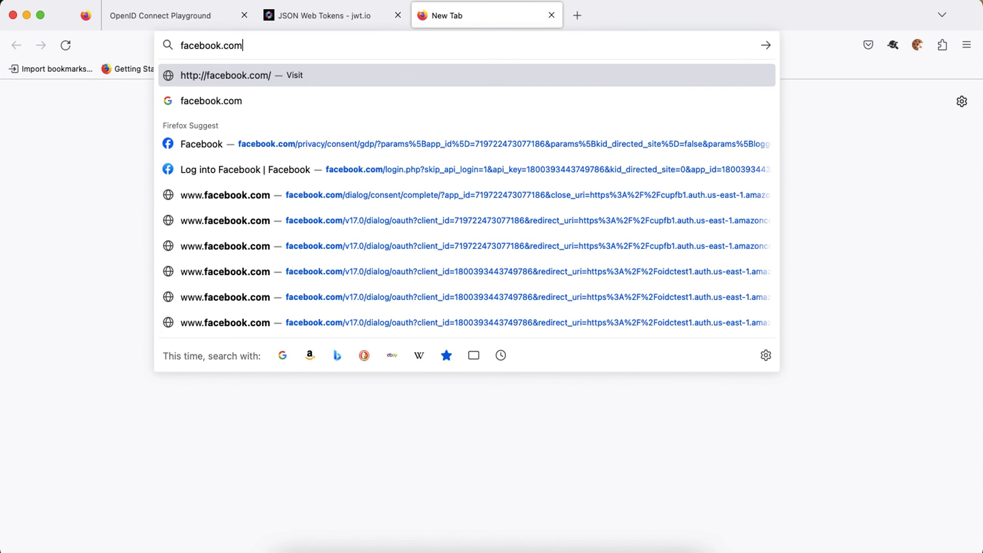
{"action": "key", "text": "Return"}
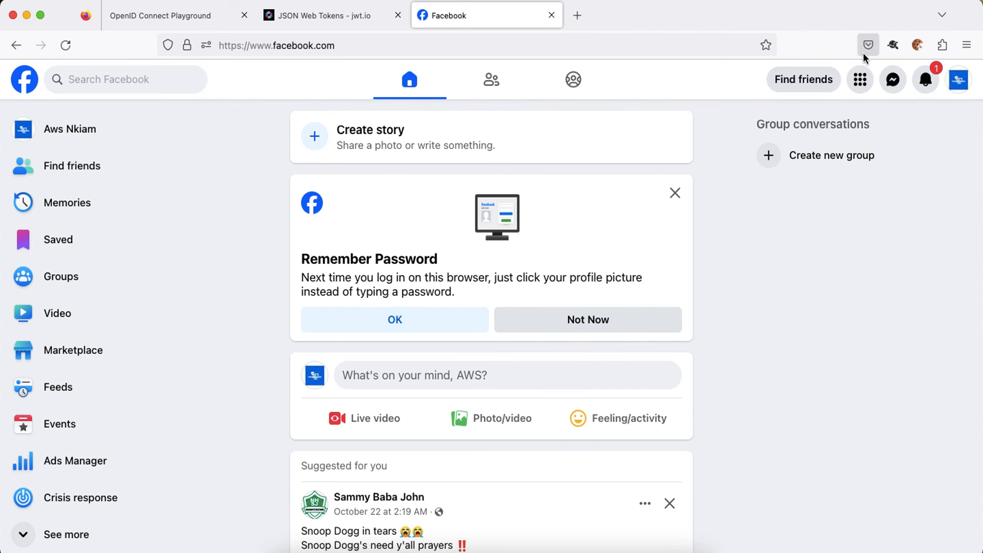
{"action": "left_click", "coordinate": [954, 89]}
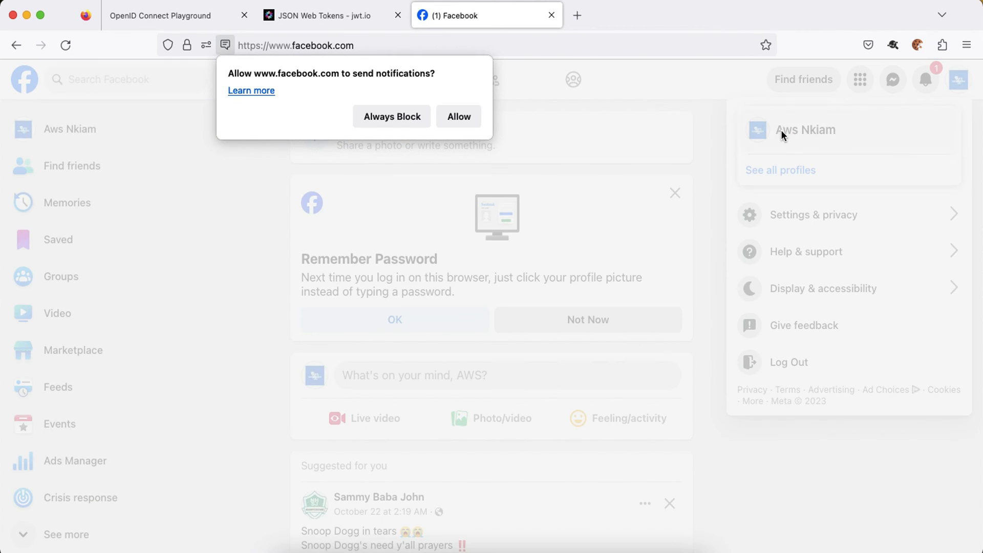
{"action": "left_click", "coordinate": [404, 118]}
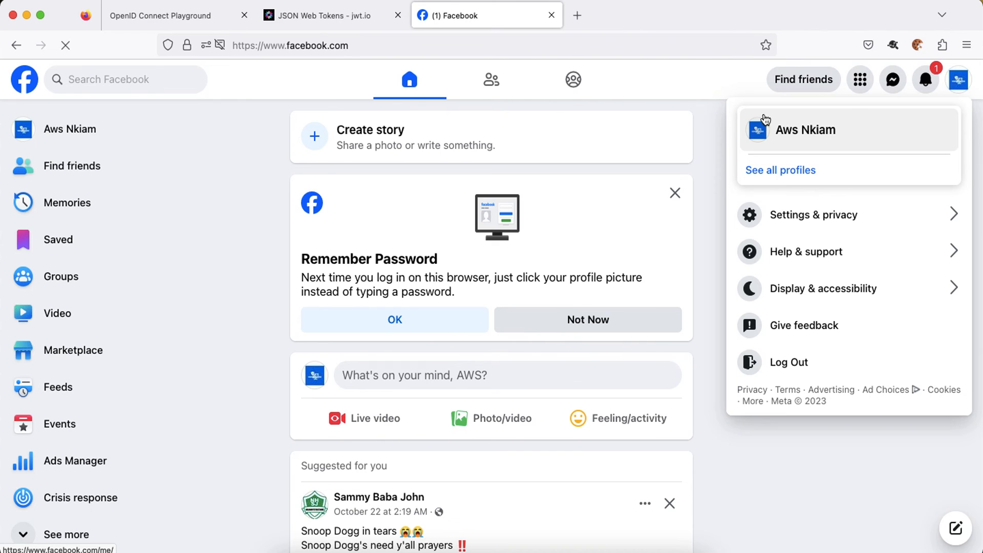
{"action": "left_click", "coordinate": [307, 16]}
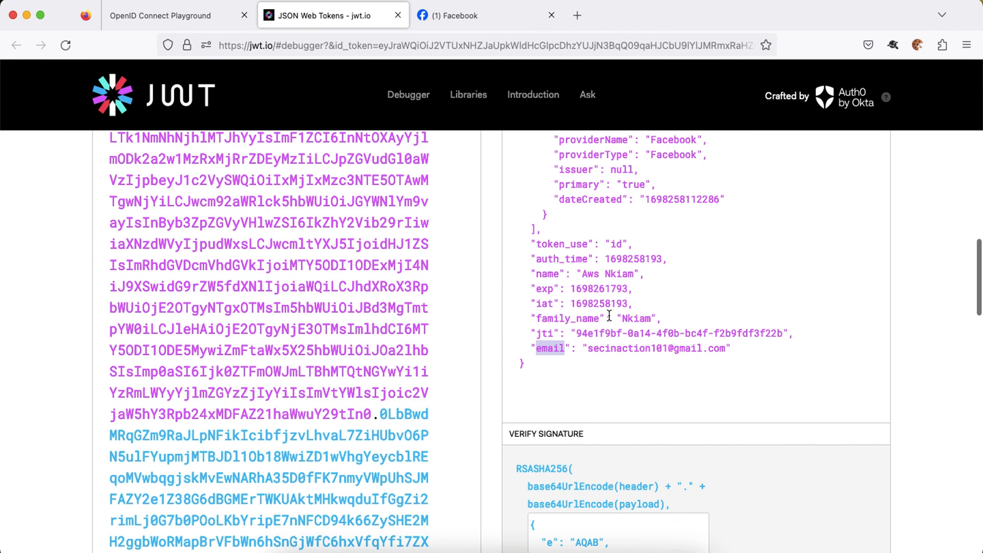
{"action": "left_click_drag", "start_coordinate": [584, 273], "coordinate": [624, 273]}
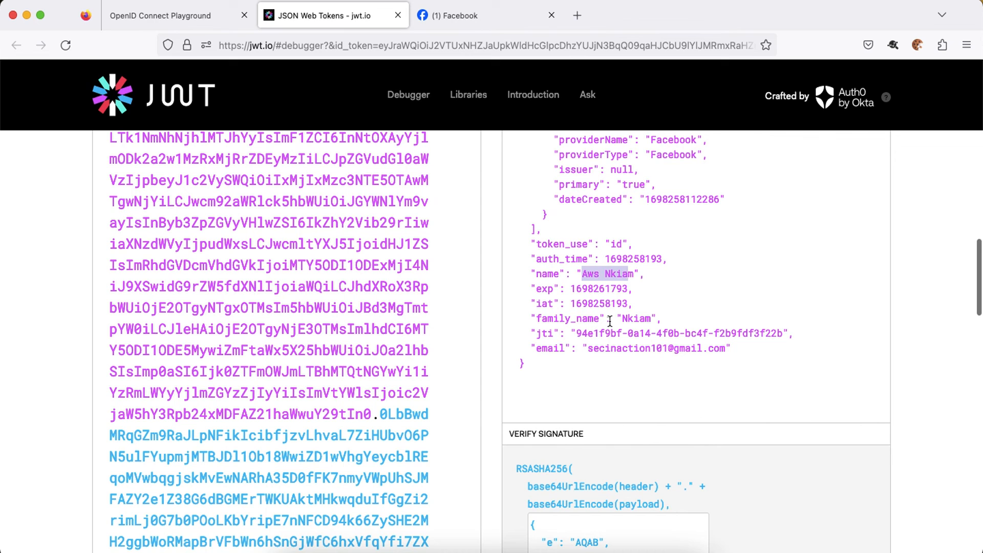
{"action": "double_click", "coordinate": [619, 274]}
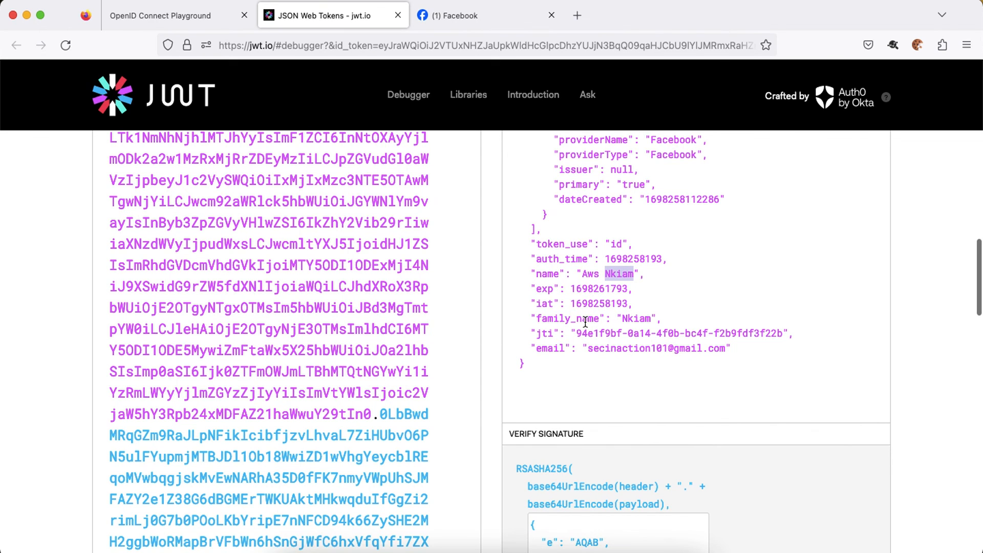
{"action": "scroll", "coordinate": [585, 328], "scroll_direction": "up", "scroll_amount": 5}
{"action": "scroll", "coordinate": [585, 322], "scroll_direction": "up", "scroll_amount": 6}
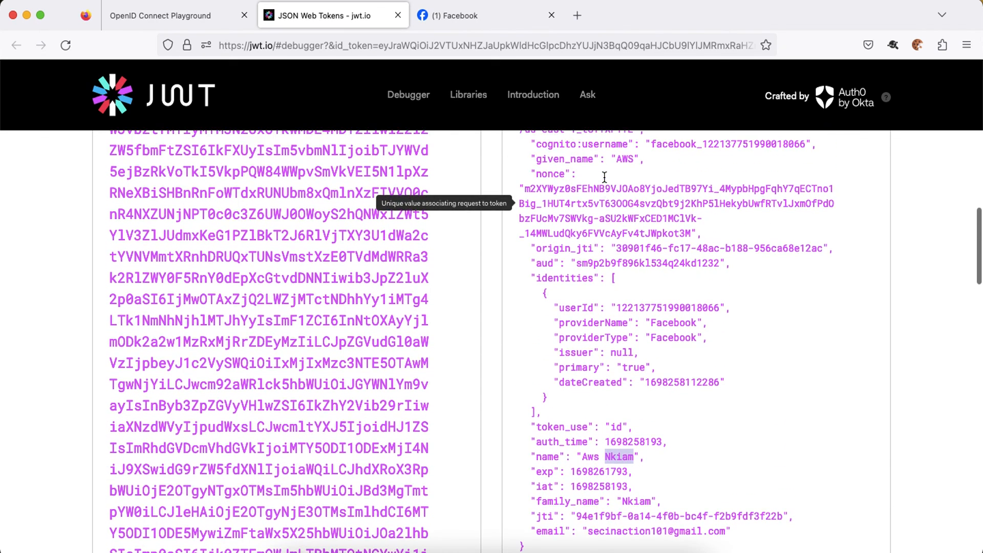
{"action": "scroll", "coordinate": [389, 202], "scroll_direction": "down", "scroll_amount": 6}
Go to Facebook Settings > Apps and websites and highlight the active connected app cognitoclient.
{"action": "left_click", "coordinate": [457, 17]}
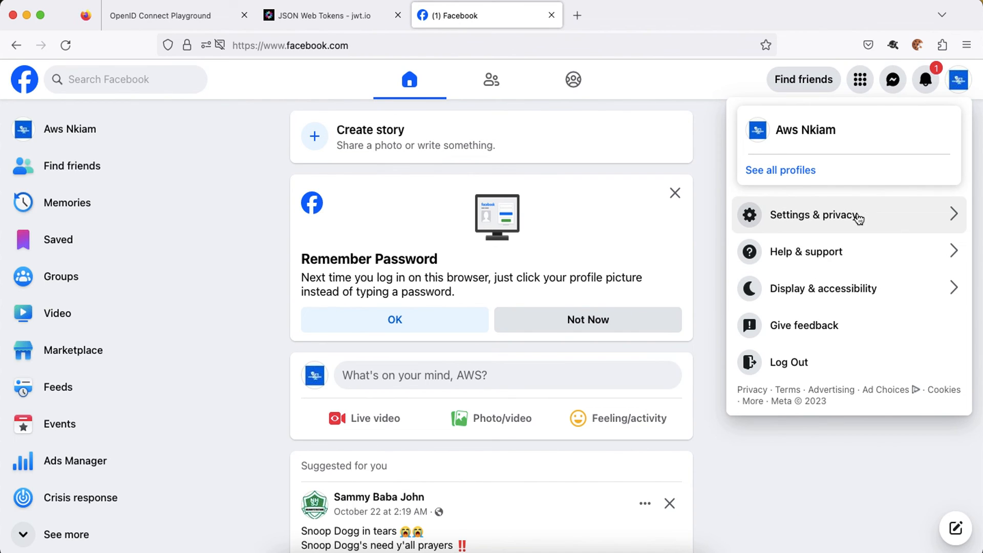
{"action": "left_click", "coordinate": [840, 217]}
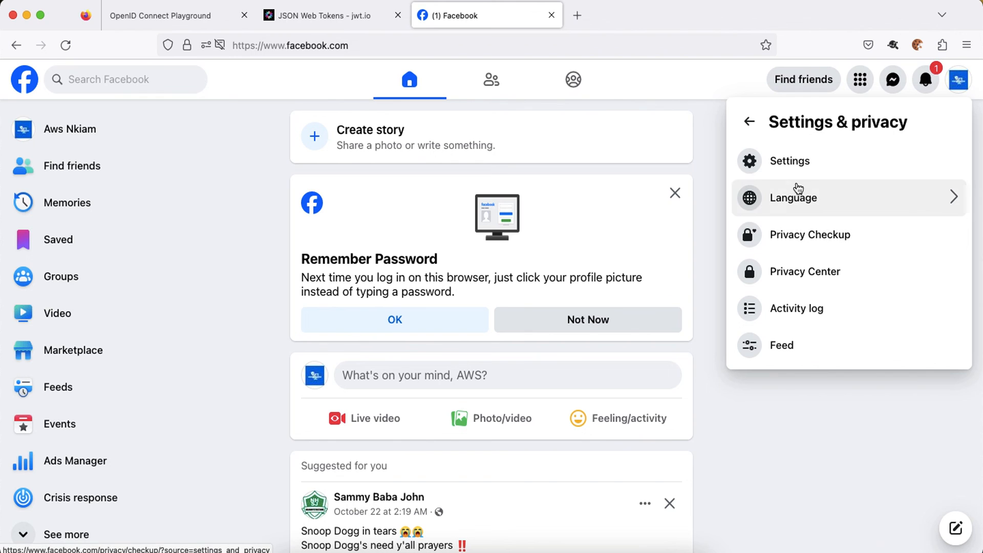
{"action": "left_click", "coordinate": [793, 164]}
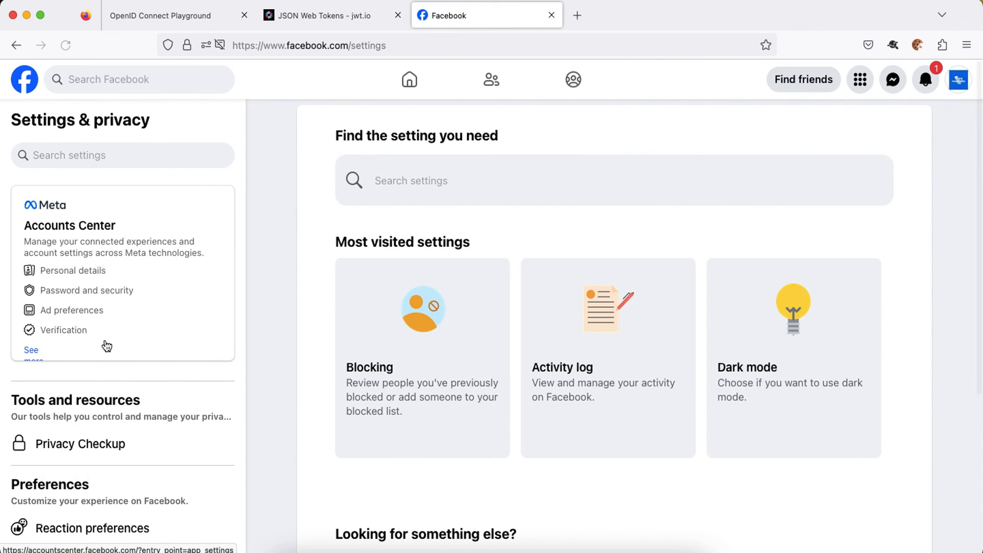
{"action": "scroll", "coordinate": [107, 347], "scroll_direction": "down", "scroll_amount": 7}
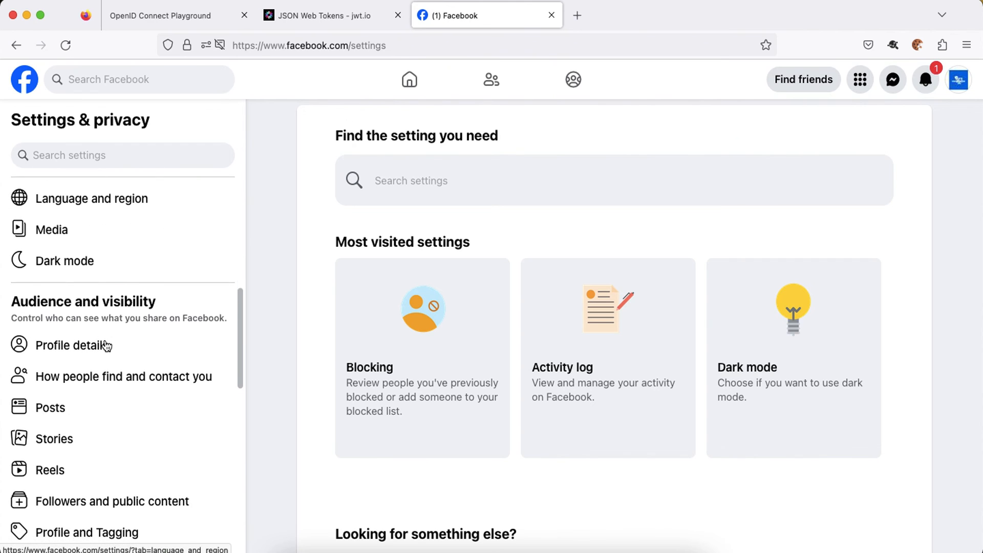
{"action": "scroll", "coordinate": [106, 347], "scroll_direction": "down", "scroll_amount": 6}
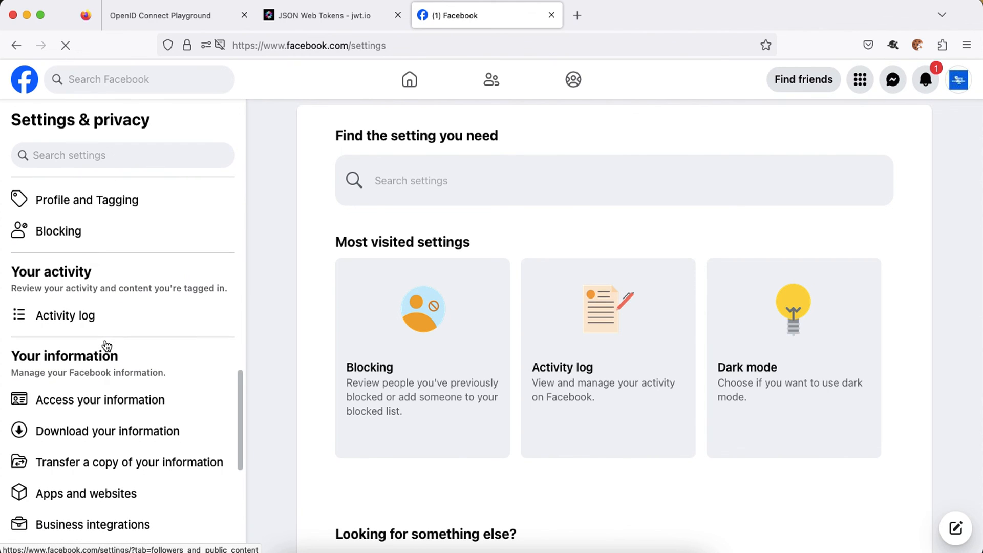
{"action": "scroll", "coordinate": [107, 346], "scroll_direction": "down", "scroll_amount": 3}
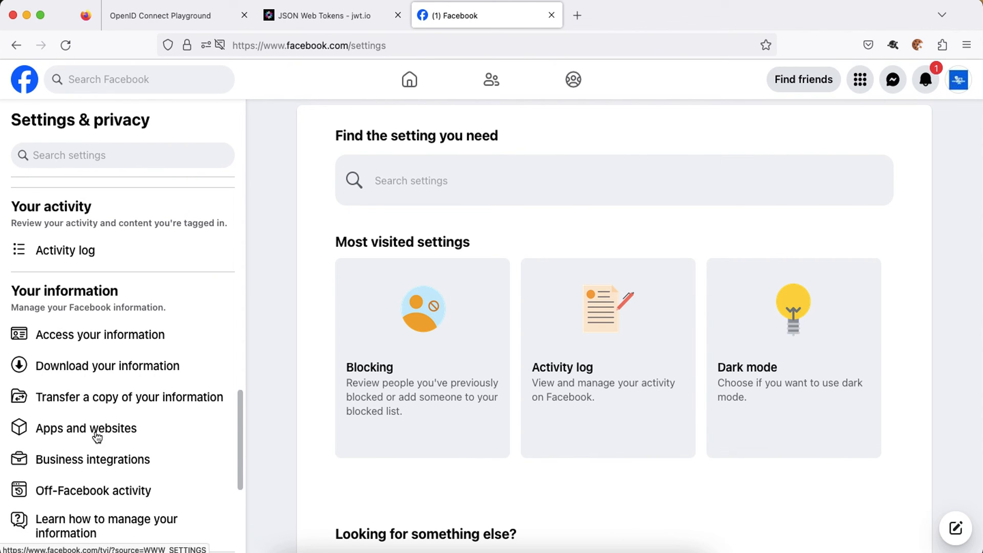
{"action": "left_click", "coordinate": [186, 432]}
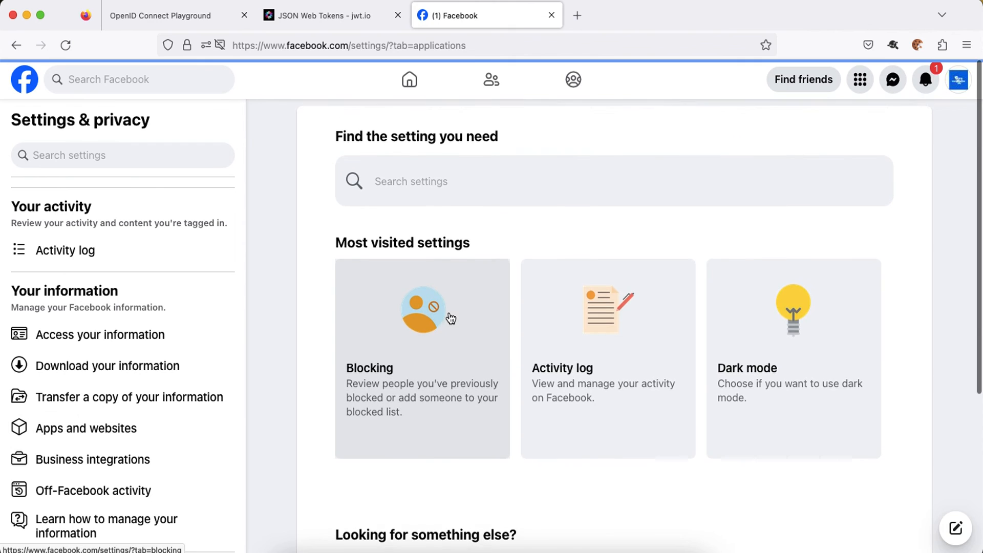
{"action": "scroll", "coordinate": [447, 316], "scroll_direction": "down", "scroll_amount": 5}
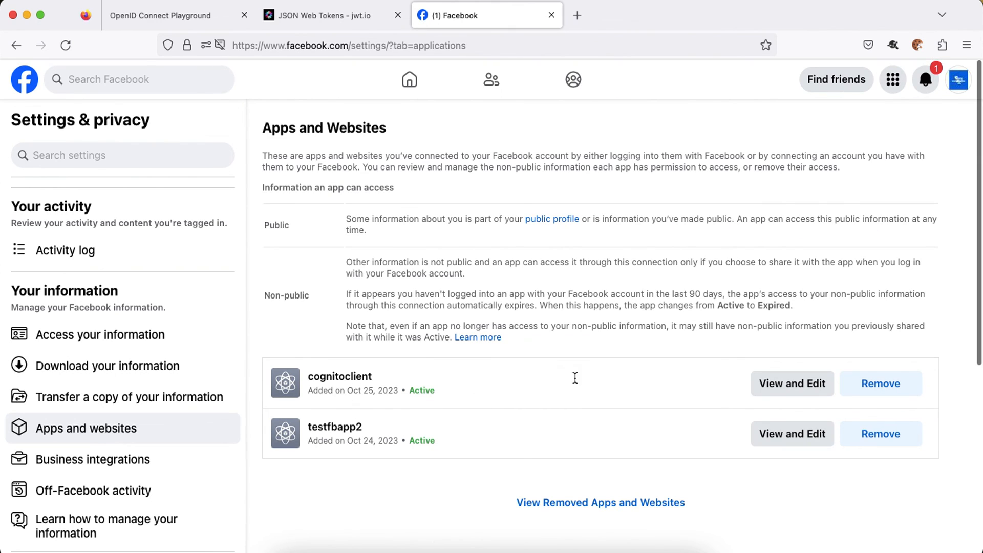
{"action": "double_click", "coordinate": [333, 379]}
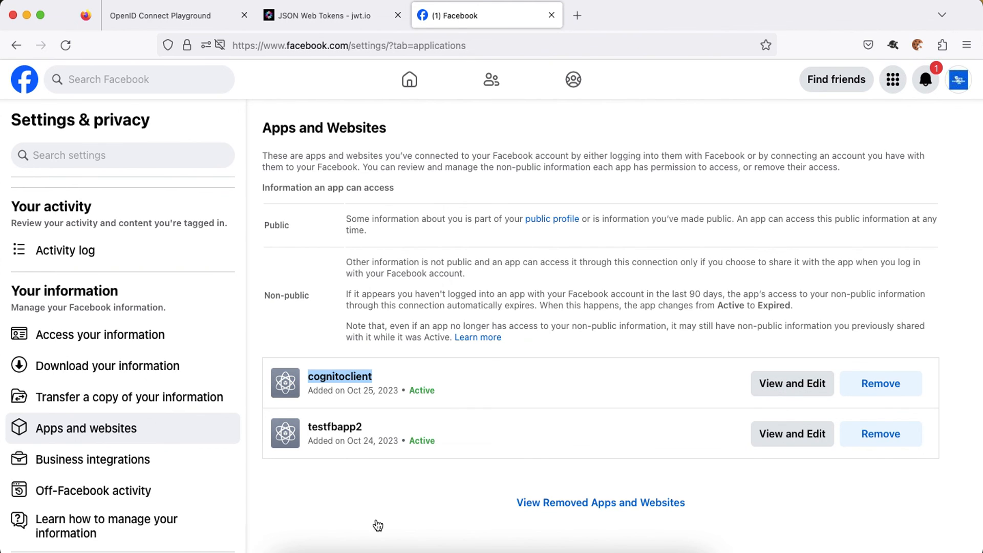
Compare the cognitoclient Meta for Developers dashboard with the Facebook connected app and the decoded token claims.
{"action": "left_click", "coordinate": [395, 550]}
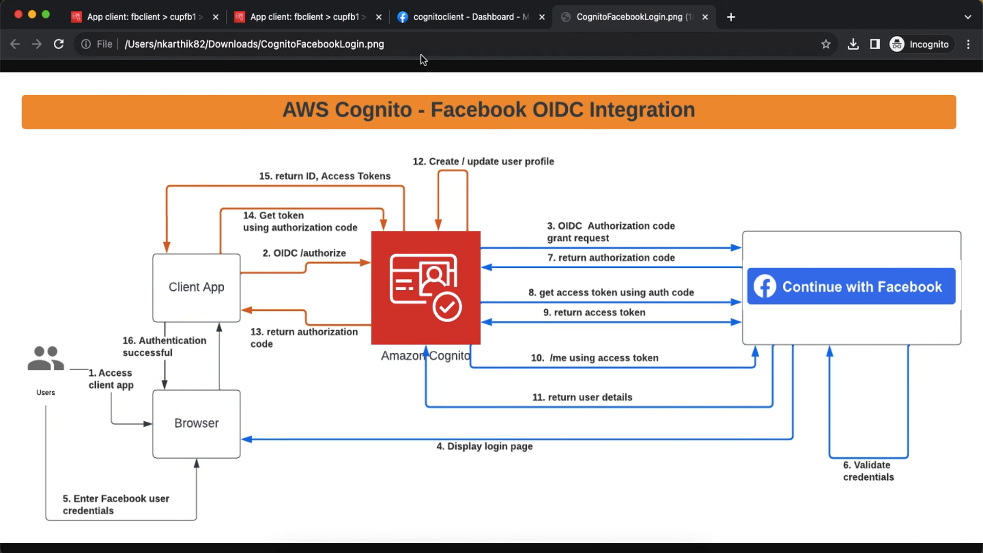
{"action": "left_click", "coordinate": [302, 17]}
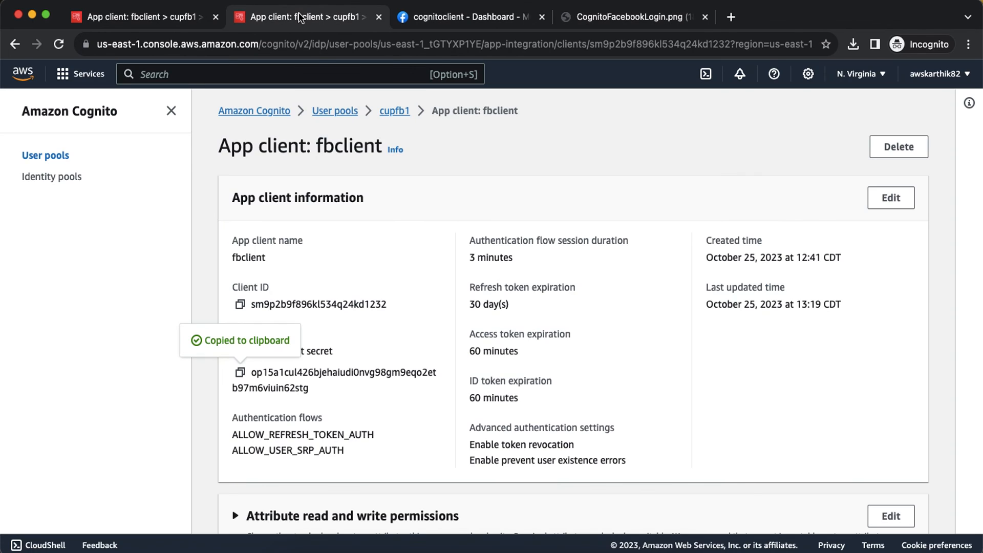
{"action": "left_click", "coordinate": [460, 18]}
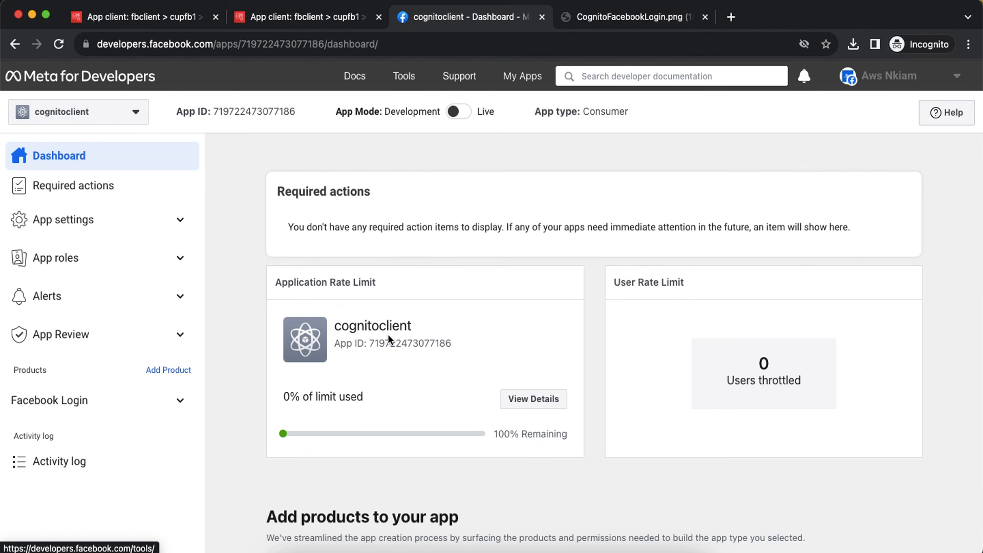
{"action": "key", "text": "super+Tab"}
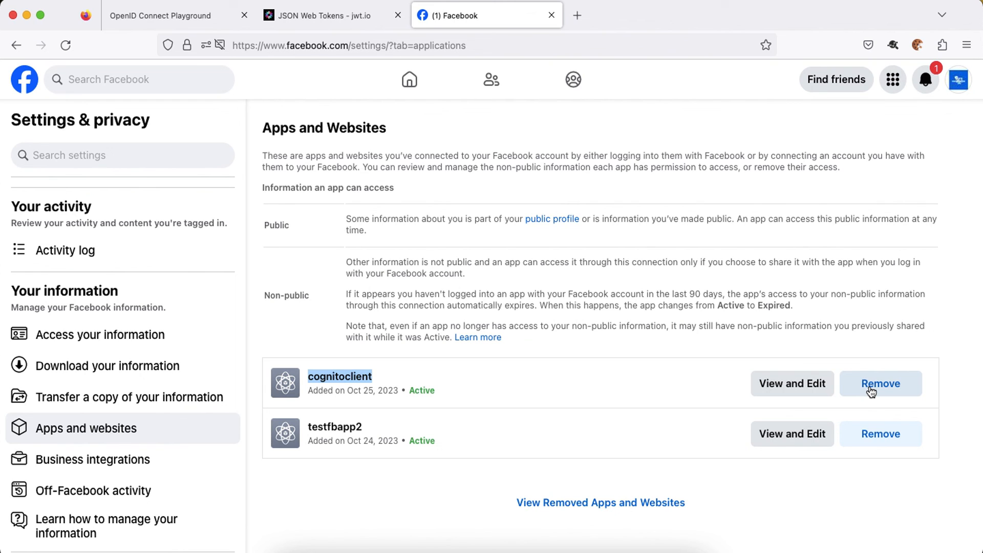
{"action": "left_click", "coordinate": [346, 25]}
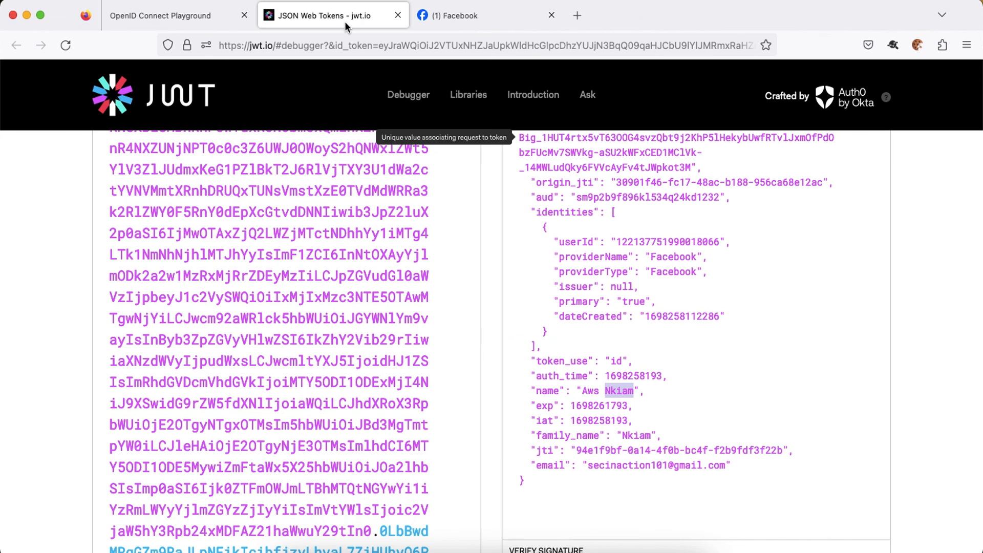
{"action": "scroll", "coordinate": [563, 308], "scroll_direction": "up", "scroll_amount": 2}
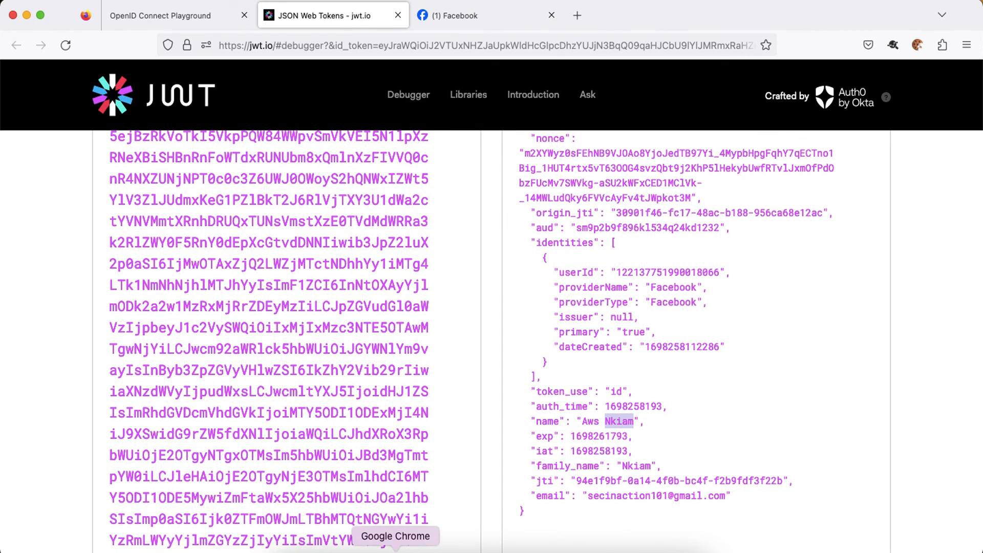
{"action": "left_click", "coordinate": [395, 548]}
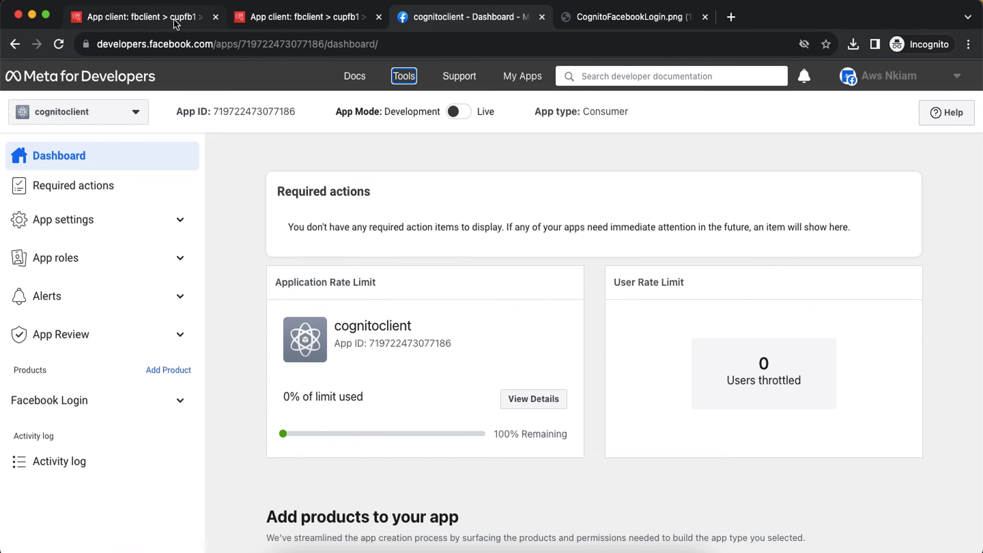
{"action": "left_click", "coordinate": [254, 19]}
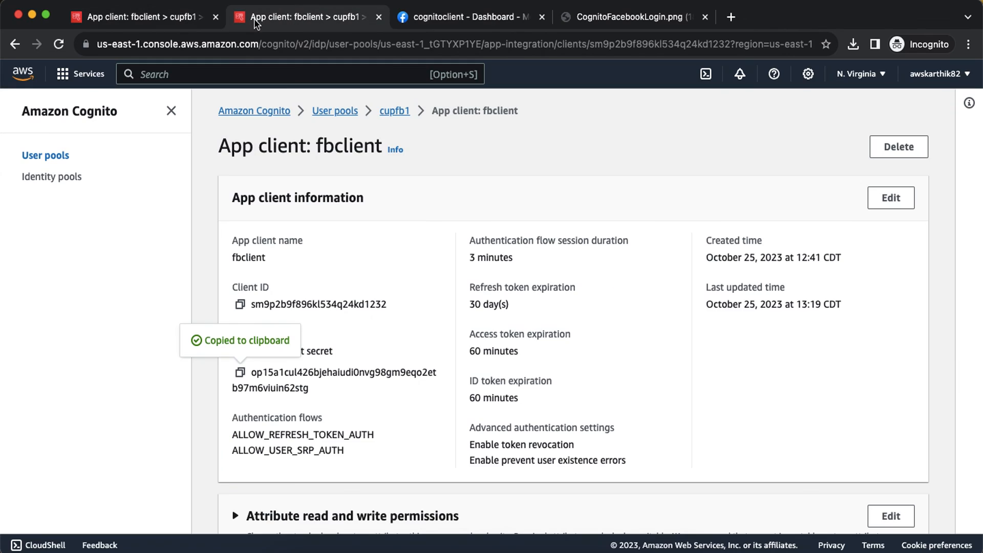
Open the Facebook user in the cupfb1 pool's Users list and highlight its family_name and name values.
{"action": "left_click", "coordinate": [394, 110]}
{"action": "scroll", "coordinate": [358, 302], "scroll_direction": "down", "scroll_amount": 3}
{"action": "left_click", "coordinate": [245, 290]}
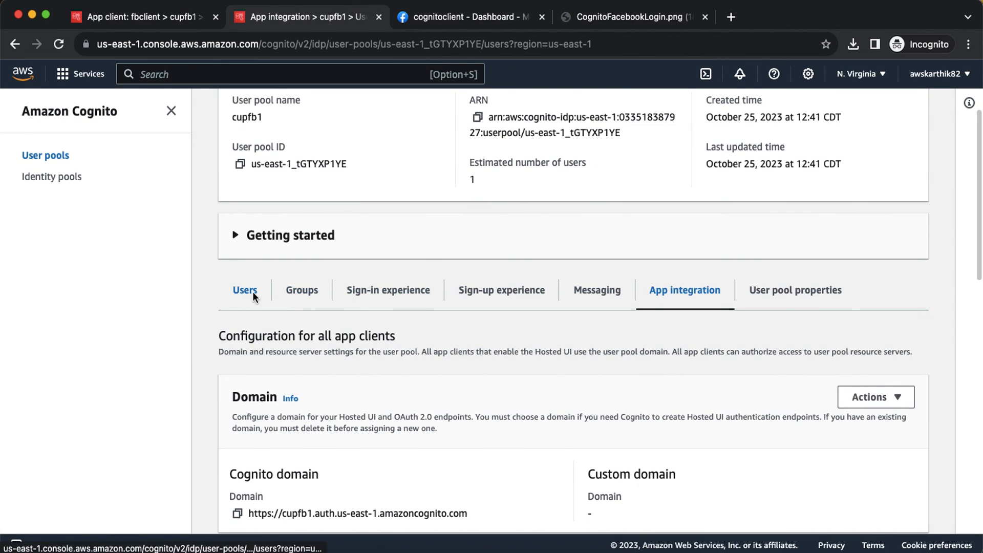
{"action": "scroll", "coordinate": [327, 334], "scroll_direction": "down", "scroll_amount": 4}
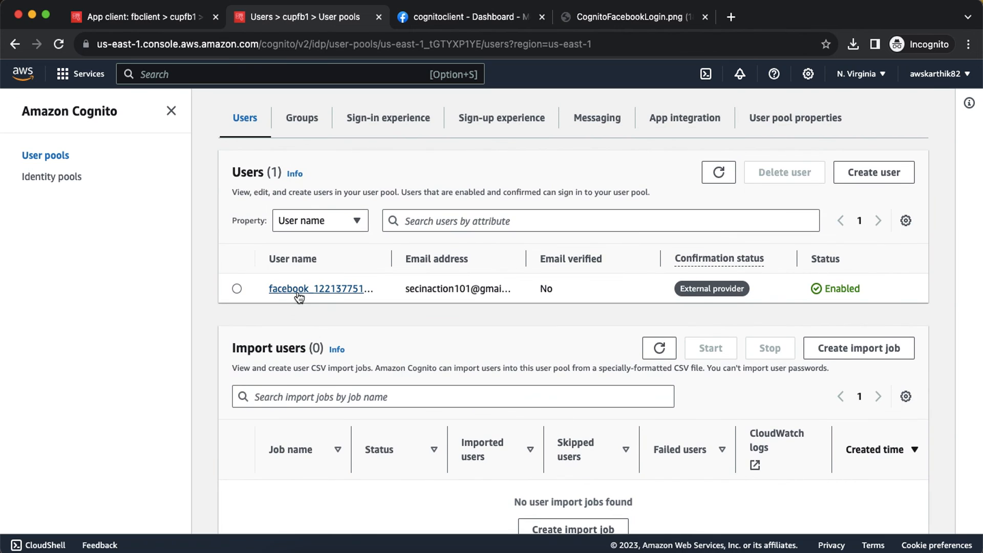
{"action": "left_click", "coordinate": [341, 296]}
{"action": "scroll", "coordinate": [444, 332], "scroll_direction": "down", "scroll_amount": 5}
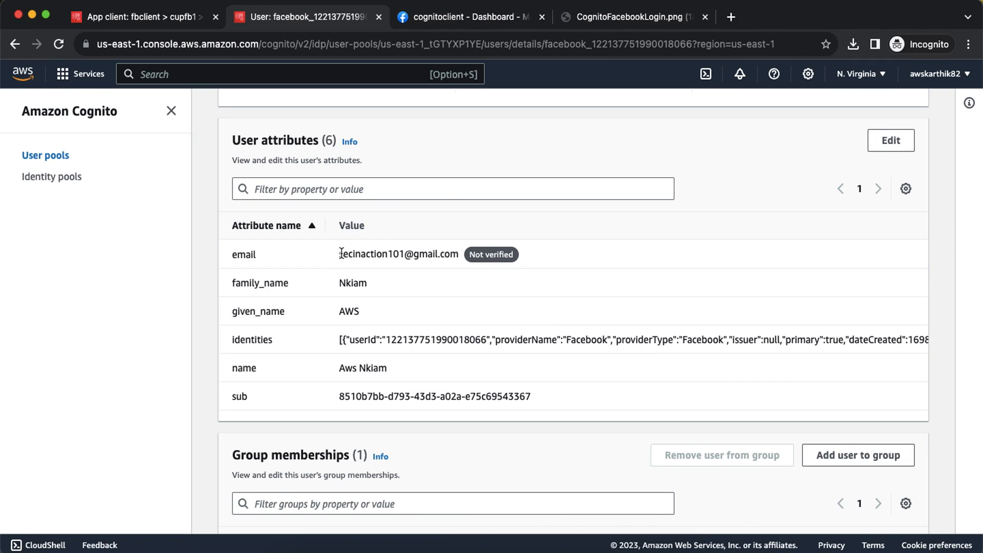
{"action": "left_click_drag", "start_coordinate": [346, 283], "coordinate": [351, 307]}
{"action": "left_click_drag", "start_coordinate": [357, 373], "coordinate": [371, 373]}
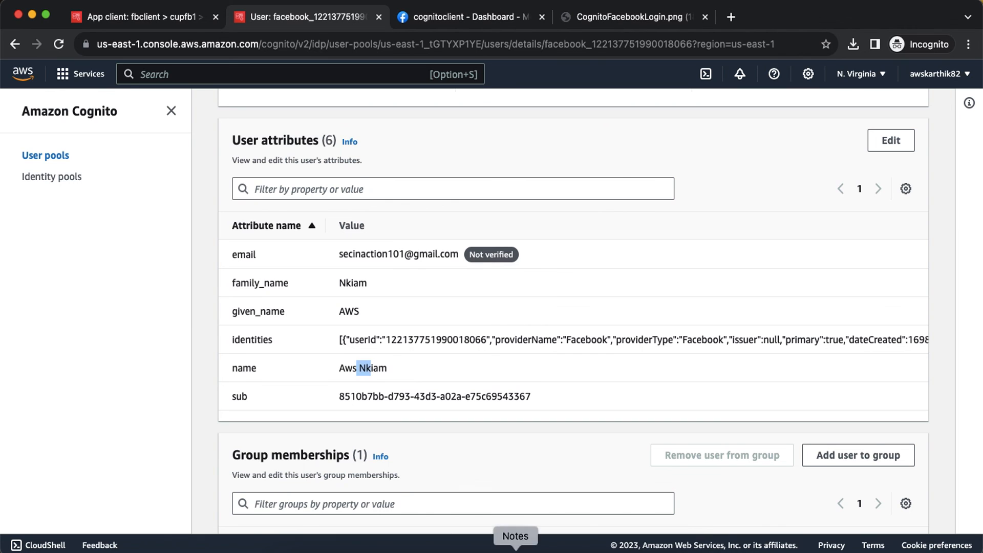
{"action": "left_click", "coordinate": [565, 550]}
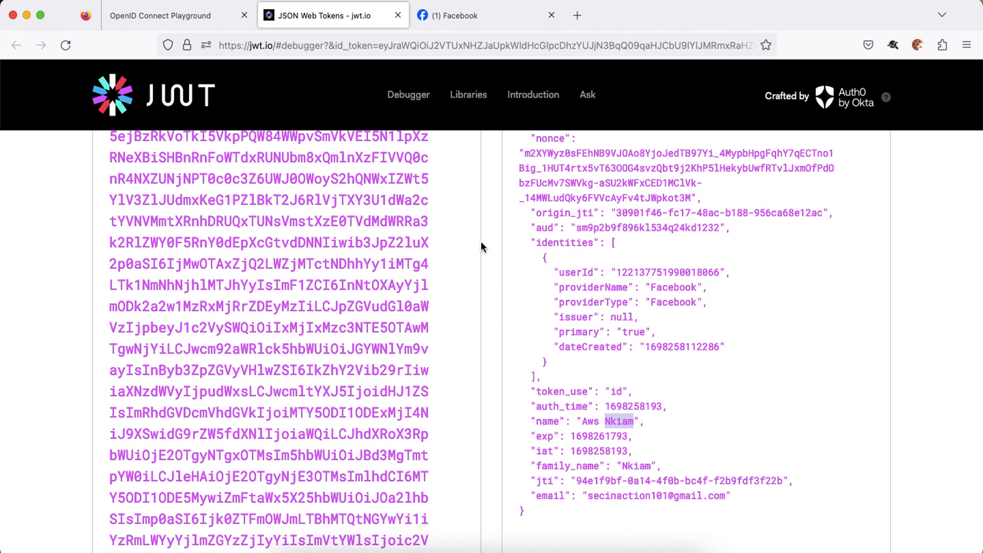
Leave jwt.io and bring up the CognitoFacebookLogin.png OIDC integration diagram.
{"action": "left_click", "coordinate": [220, 21]}
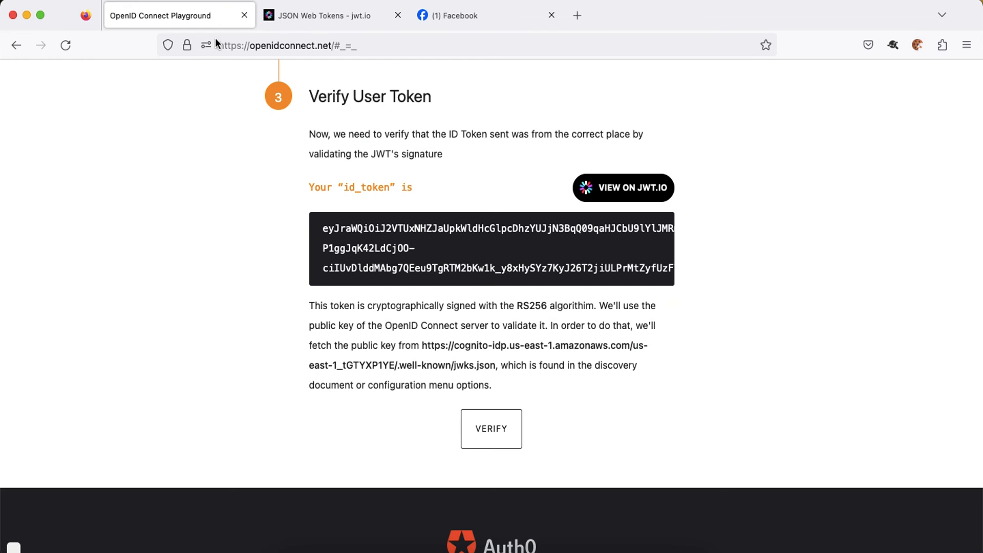
{"action": "left_click", "coordinate": [396, 551]}
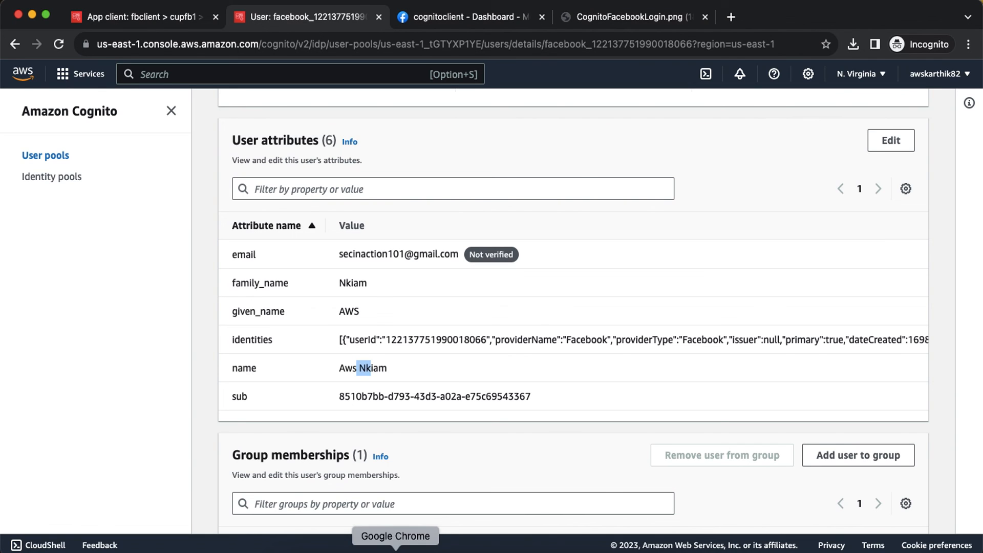
{"action": "left_click", "coordinate": [599, 17]}
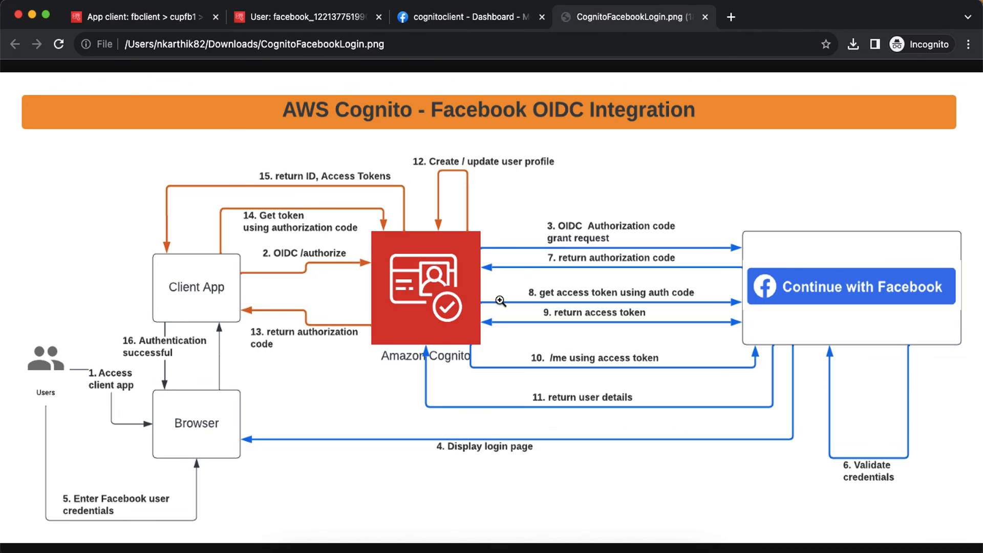